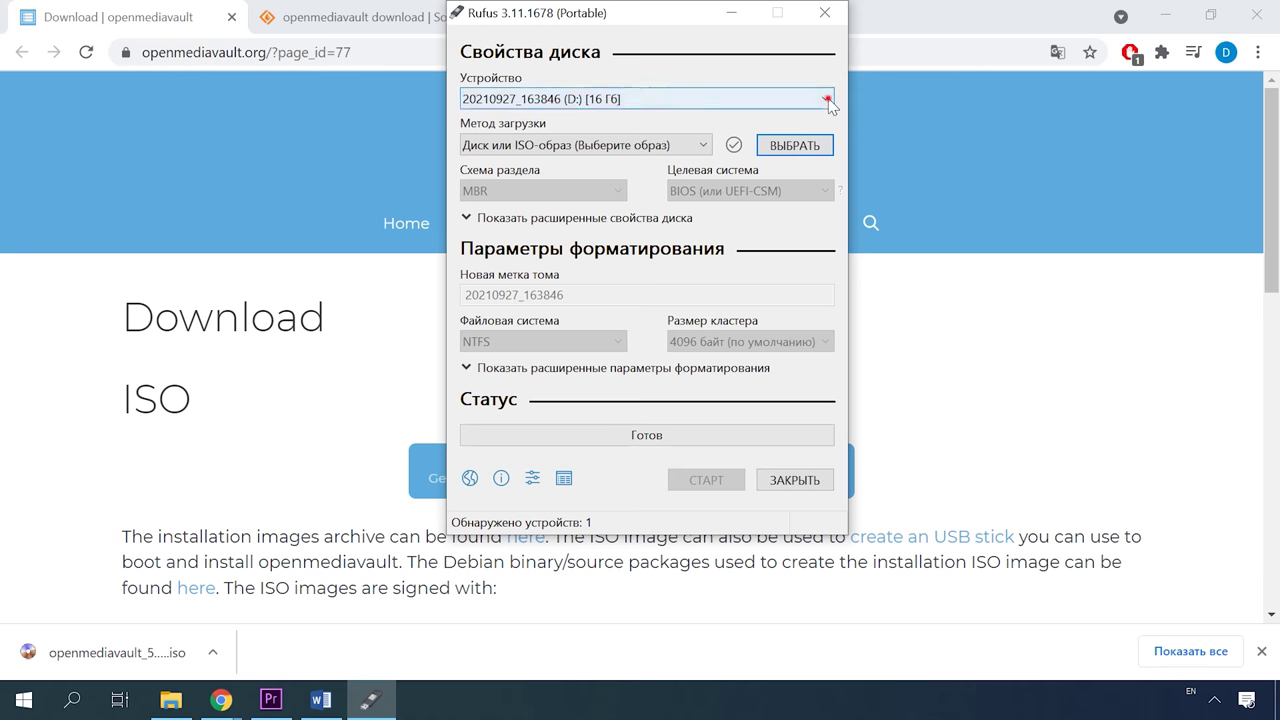
# - Load openmediavault_5.6.13-amd64.iso from the Downloads folder as the boot image and start writing it to the 16 GB USB drive
pyautogui.click(641, 120)
pyautogui.click(706, 145)
pyautogui.click(706, 145)
pyautogui.click(808, 148)
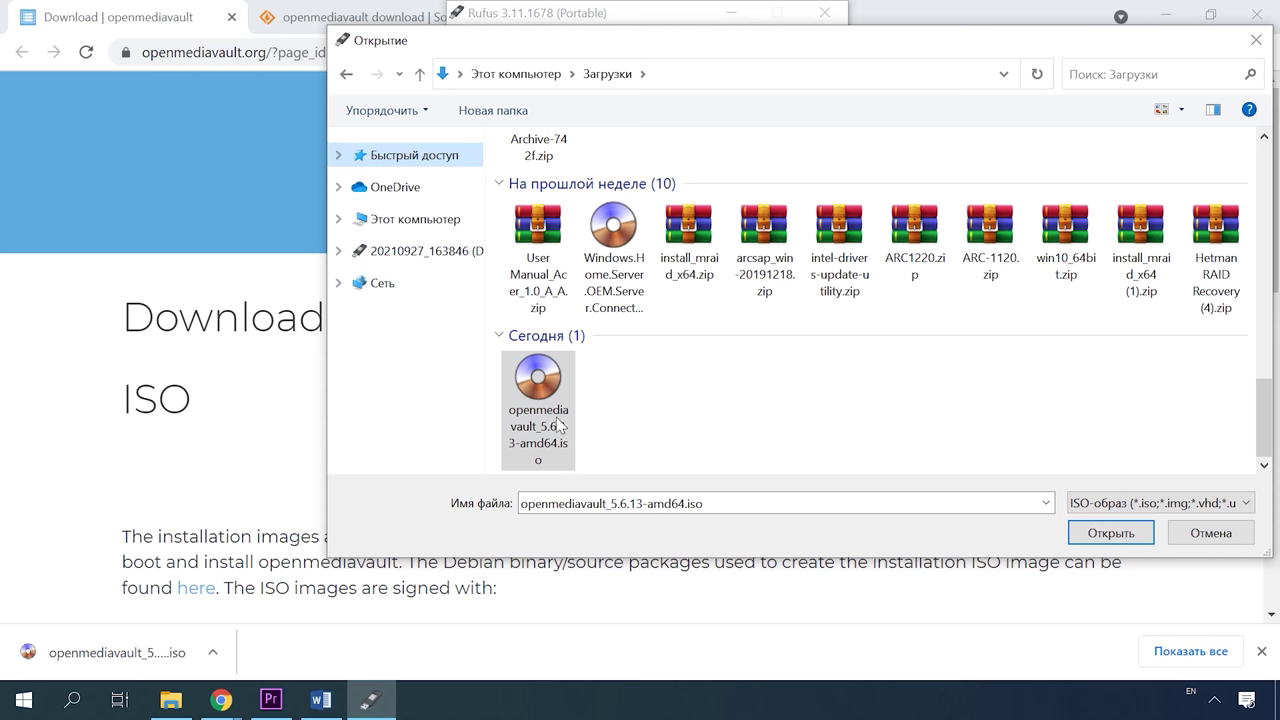
pyautogui.click(543, 414)
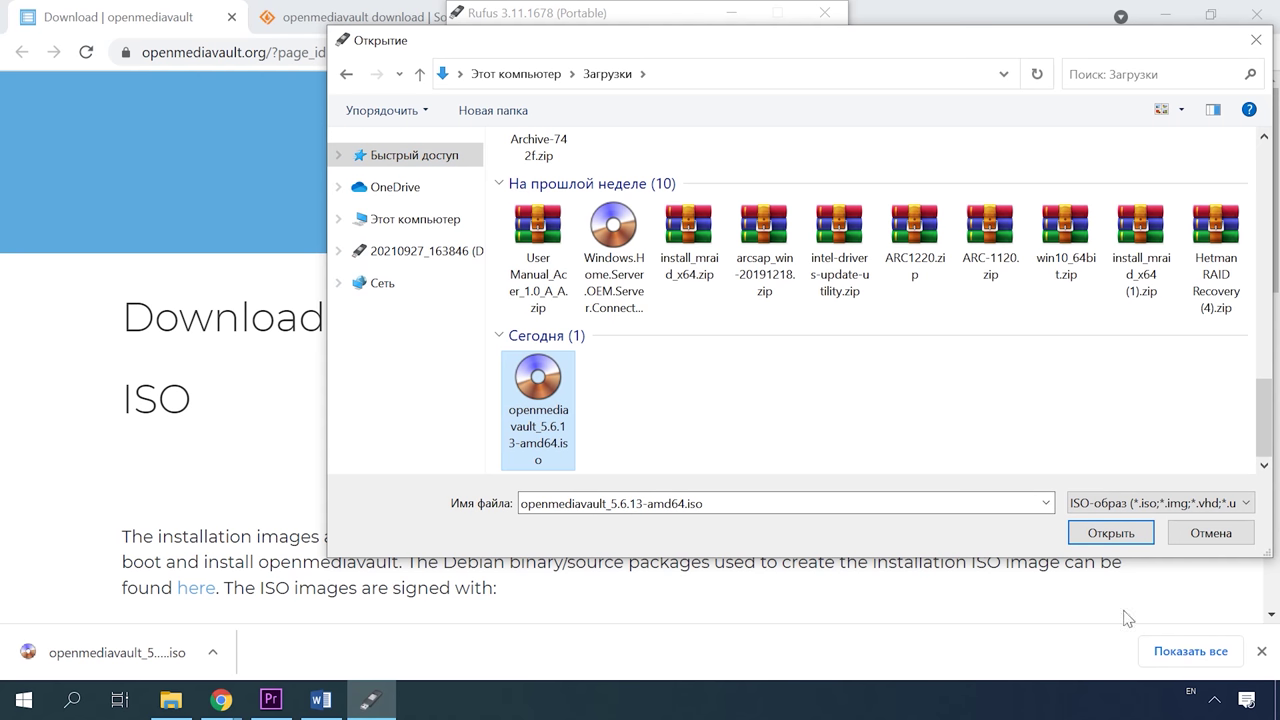
pyautogui.click(1122, 538)
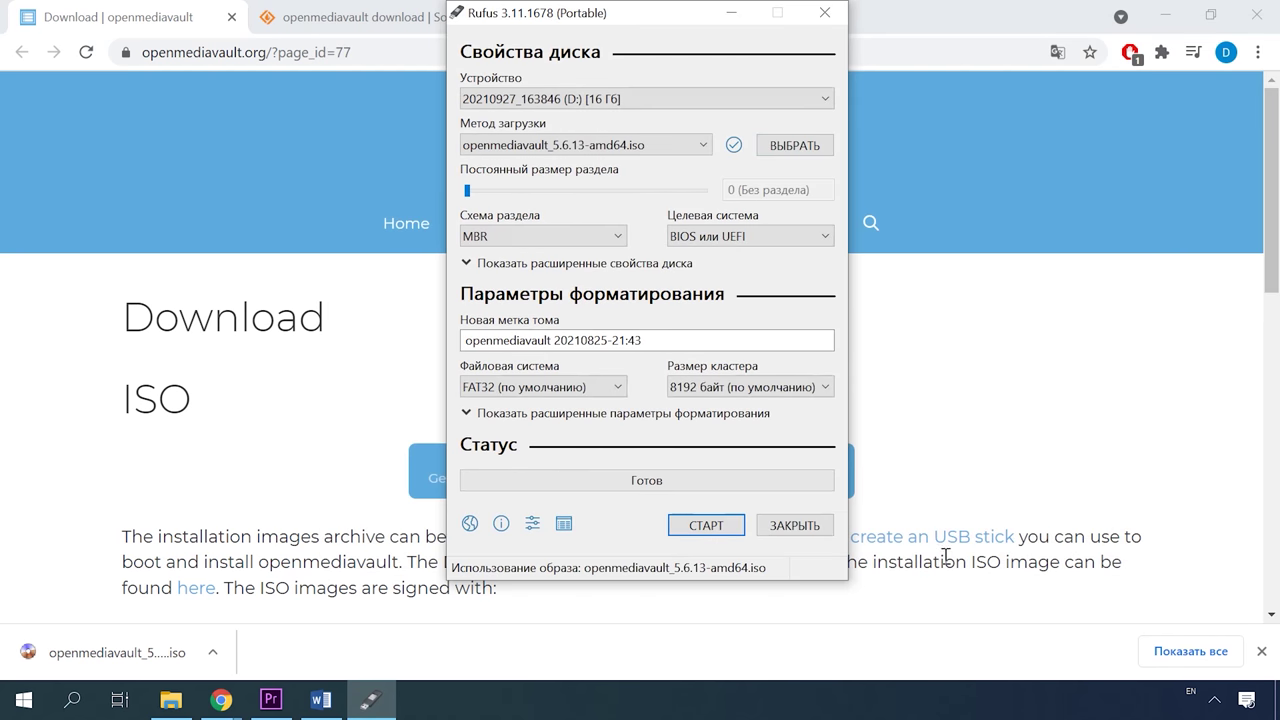
pyautogui.click(707, 534)
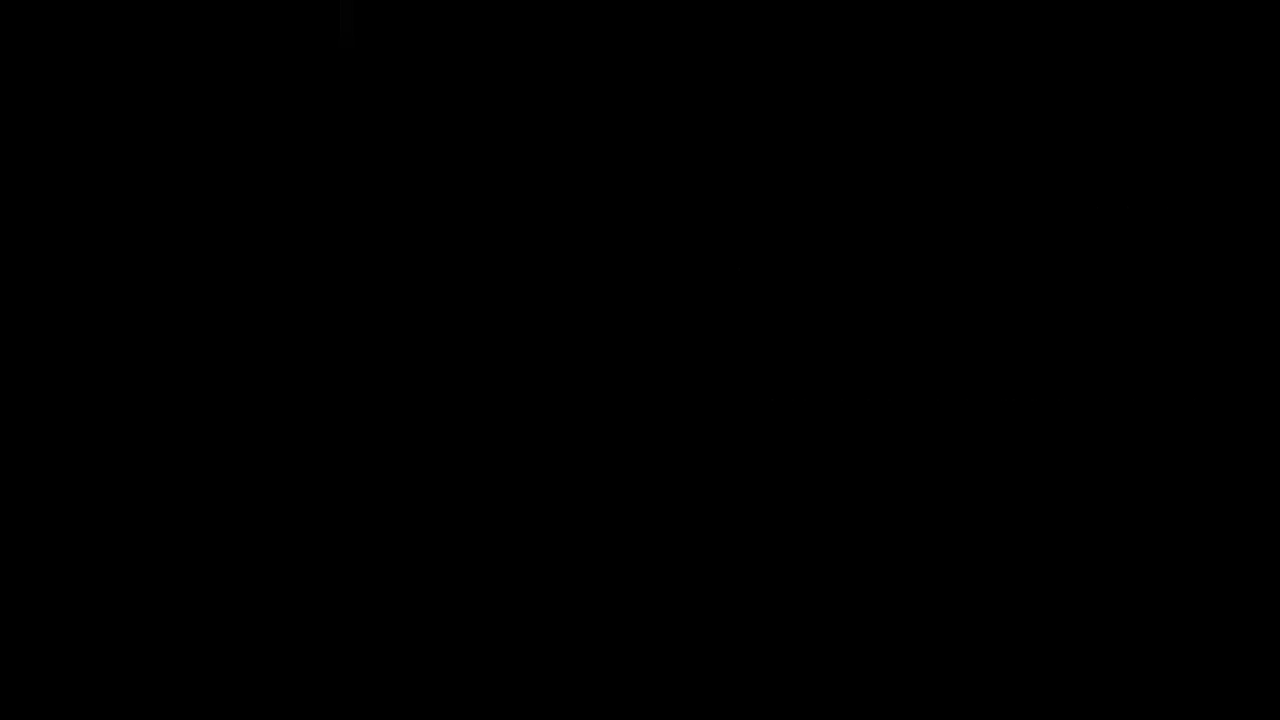
# - Choose Russian as the installation language and Российская Федерация as the location
pyautogui.press('Down')
pyautogui.press('Up')
pyautogui.press('Up')
pyautogui.press('Down')
pyautogui.press('Down')
pyautogui.press('Down')
pyautogui.press('Down')
pyautogui.press('Down')
pyautogui.press('Down')
pyautogui.press('Down')
pyautogui.press('Down')
pyautogui.press('Down')
pyautogui.press('Down')
pyautogui.press('Down')
pyautogui.press('Down')
pyautogui.press('Down')
pyautogui.press('Down')
pyautogui.press('Down')
pyautogui.press('Down')
pyautogui.press('Down')
pyautogui.press('Down')
pyautogui.press('Down')
pyautogui.press('Down')
pyautogui.press('Down')
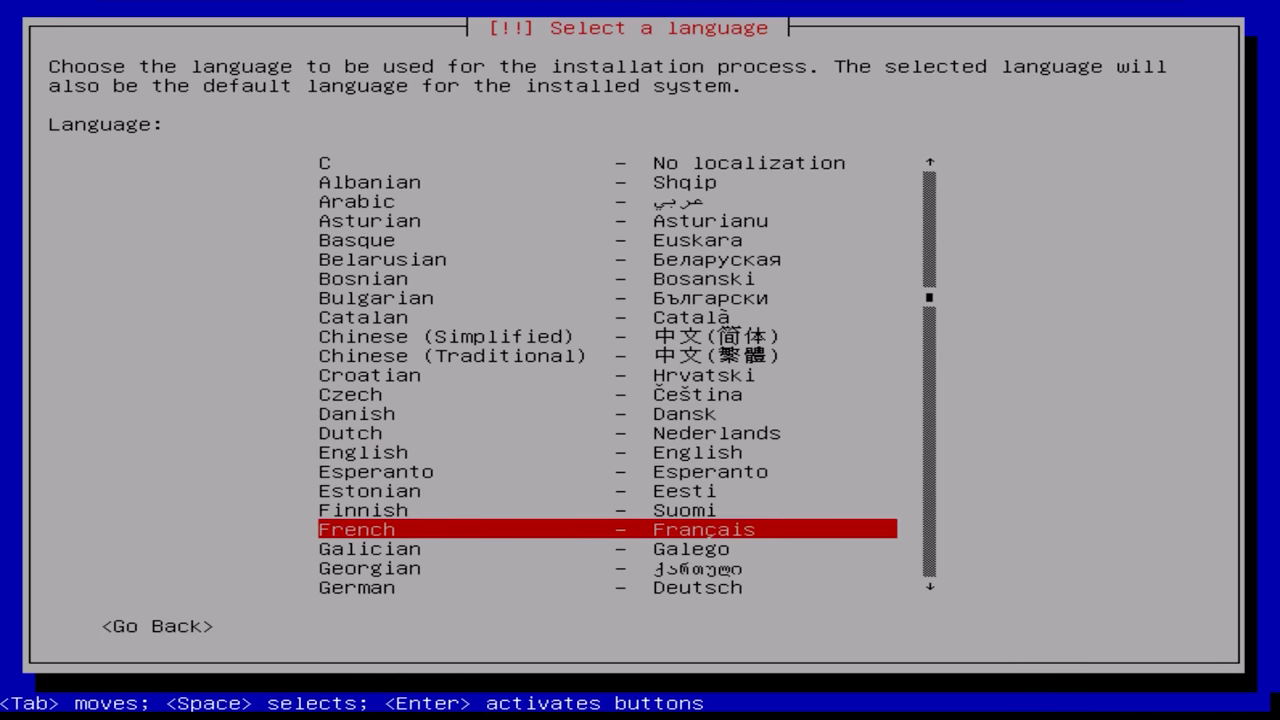
pyautogui.press('Up')
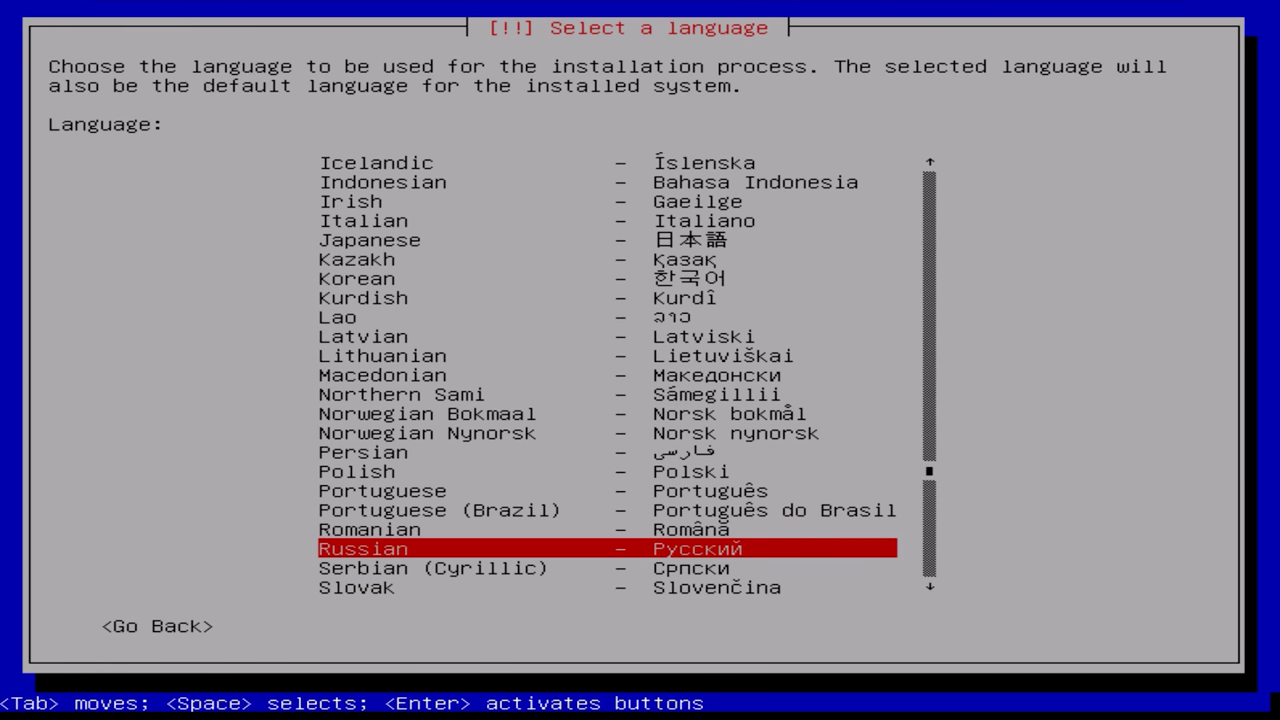
pyautogui.press('Return')
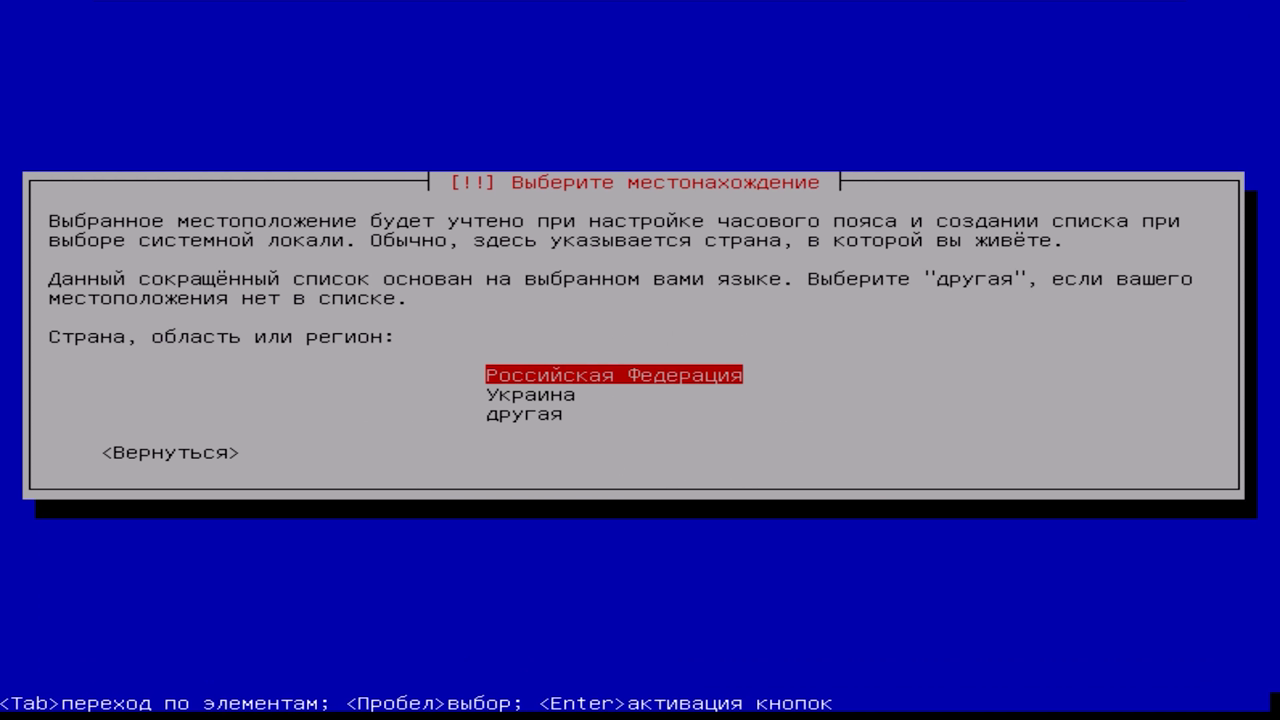
pyautogui.press('Return')
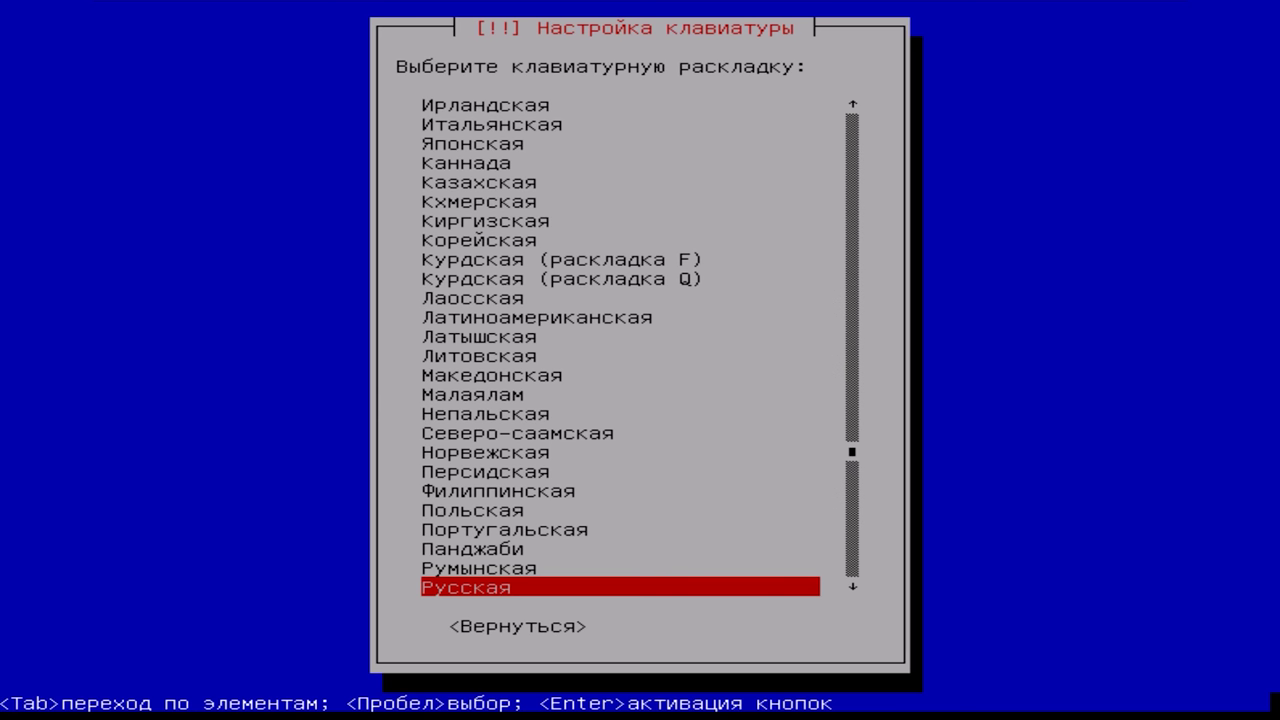
# - Choose a keyboard layout from the beginning of the layout list, above Бангладеш
pyautogui.press('Up')
pyautogui.press('Up')
pyautogui.press('Up')
pyautogui.press('Up')
pyautogui.press('Up')
pyautogui.press('Up')
pyautogui.press('Up')
pyautogui.press('Up')
pyautogui.press('Up')
pyautogui.press('Up')
pyautogui.press('Up')
pyautogui.press('Up')
pyautogui.press('Up')
pyautogui.press('Up')
pyautogui.press('Up')
pyautogui.press('Up')
pyautogui.press('Up')
pyautogui.press('Up')
pyautogui.press('Up')
pyautogui.press('Up')
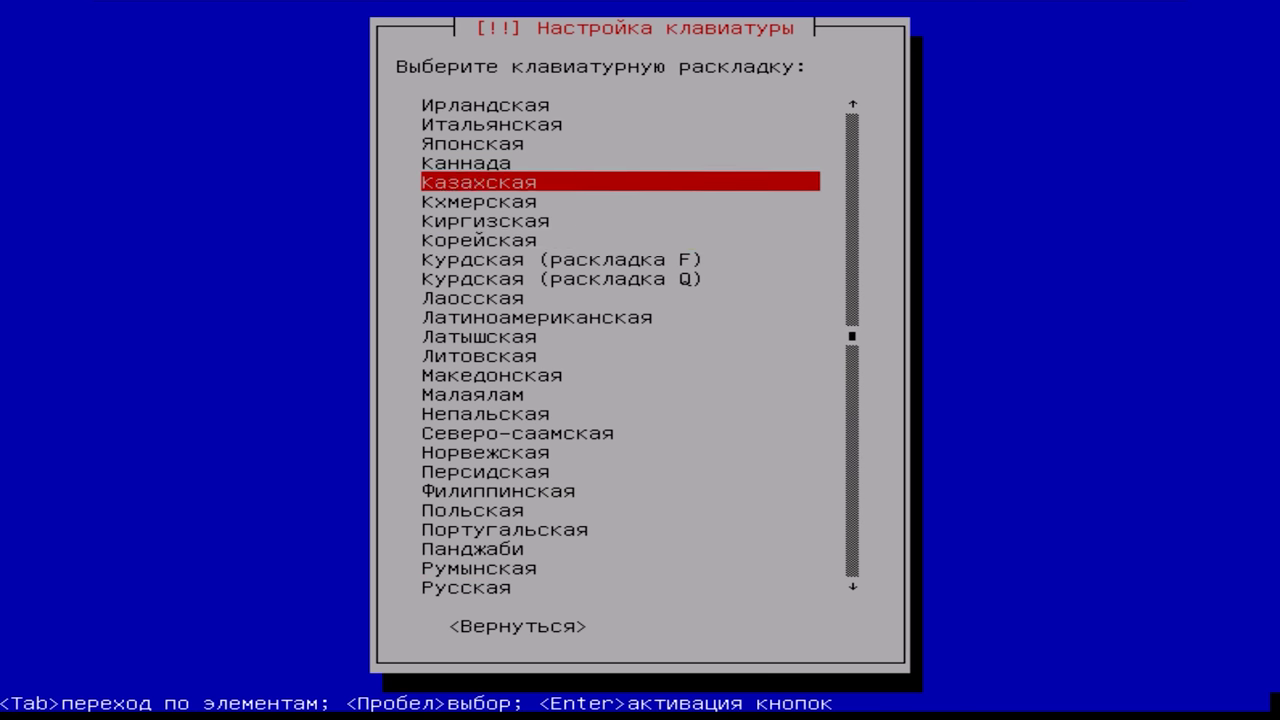
pyautogui.press('Up')
pyautogui.press('Up')
pyautogui.press('Up')
pyautogui.press('Up')
pyautogui.press('Up')
pyautogui.press('Up')
pyautogui.press('Up')
pyautogui.press('Up')
pyautogui.press('Up')
pyautogui.press('Up')
pyautogui.press('Up')
pyautogui.press('Up')
pyautogui.press('Up')
pyautogui.press('Up')
pyautogui.press('Up')
pyautogui.press('Up')
pyautogui.press('Up')
pyautogui.press('Up')
pyautogui.press('Up')
pyautogui.press('Up')
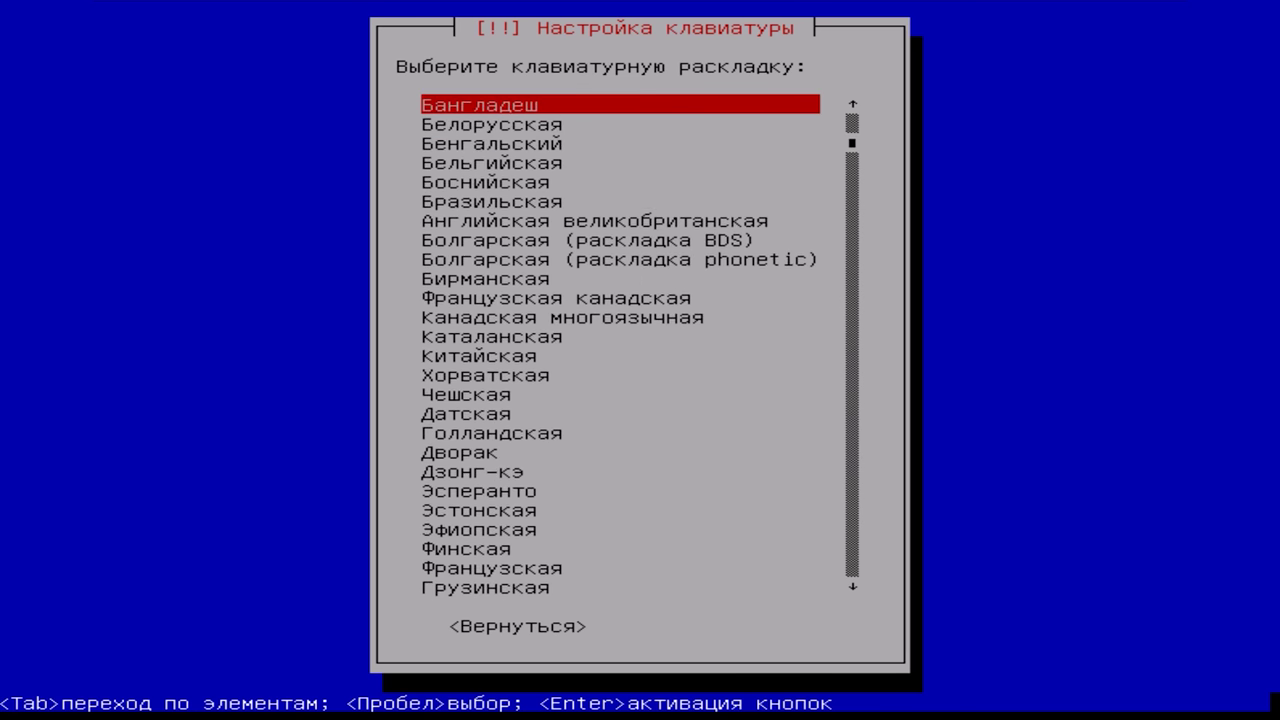
pyautogui.press('Up')
pyautogui.press('Return')
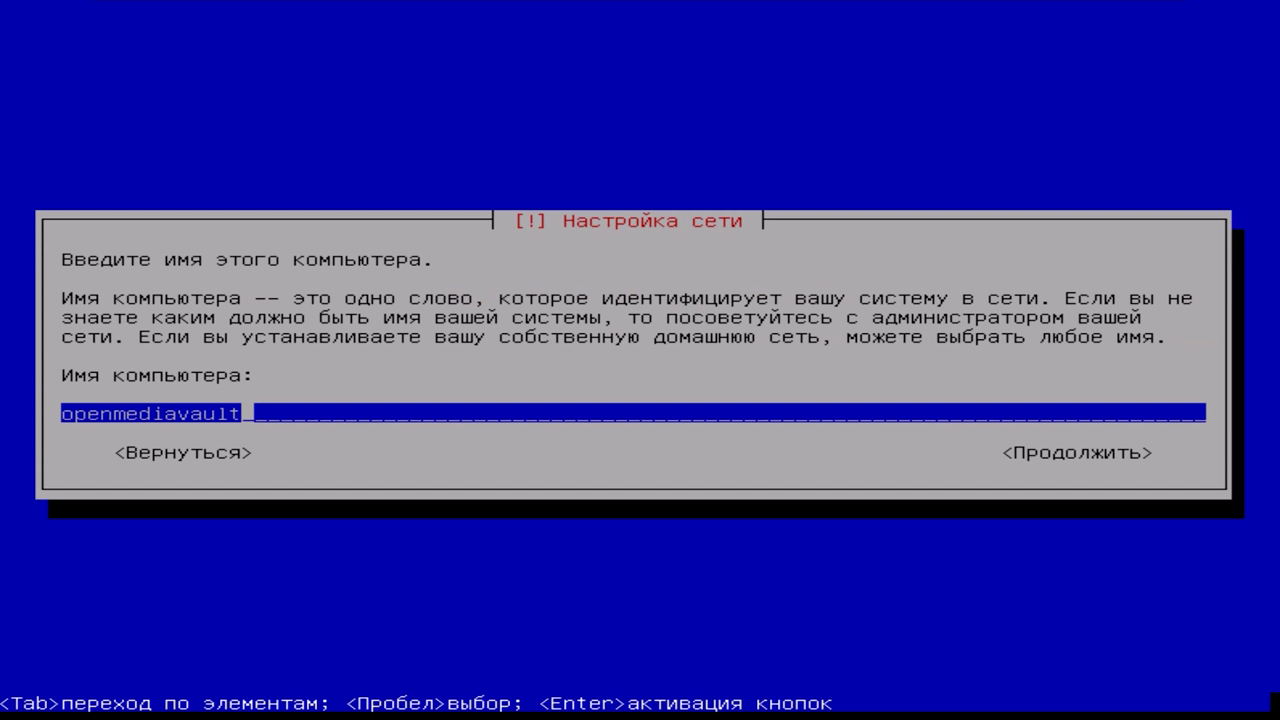
# - Accept openmediavault as the computer name and local as the domain name
pyautogui.press('Tab')
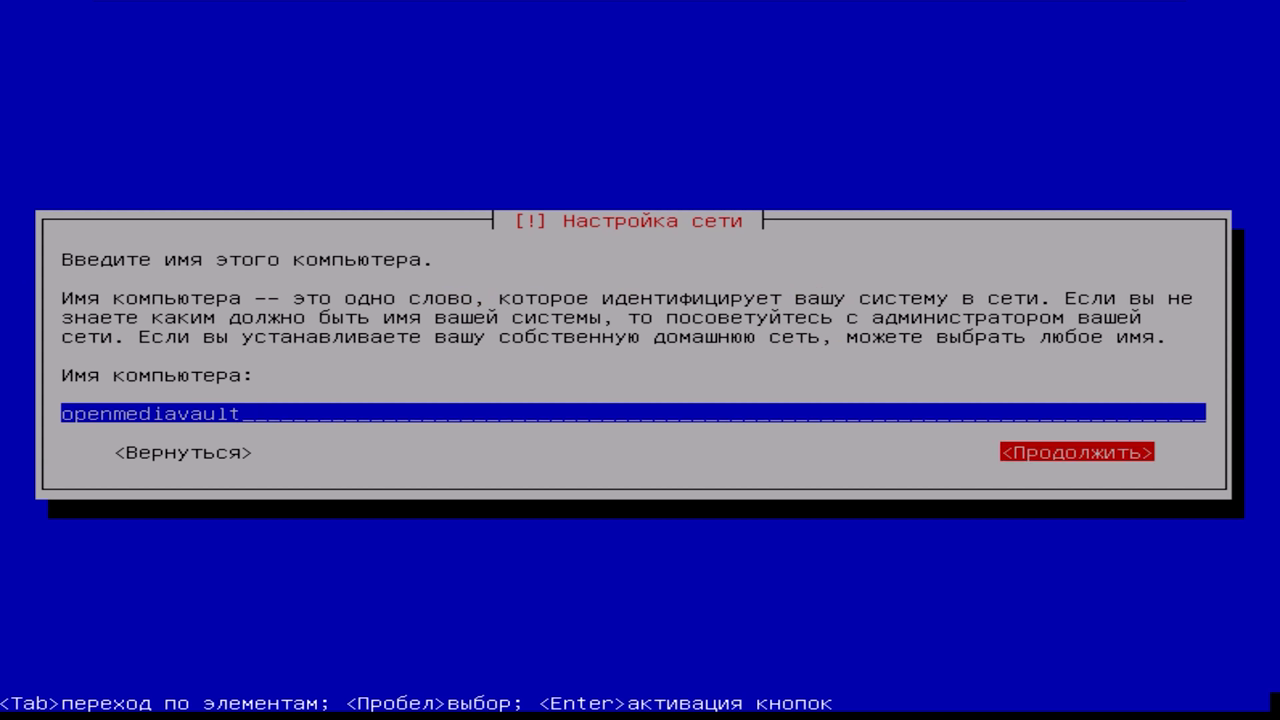
pyautogui.press('Return')
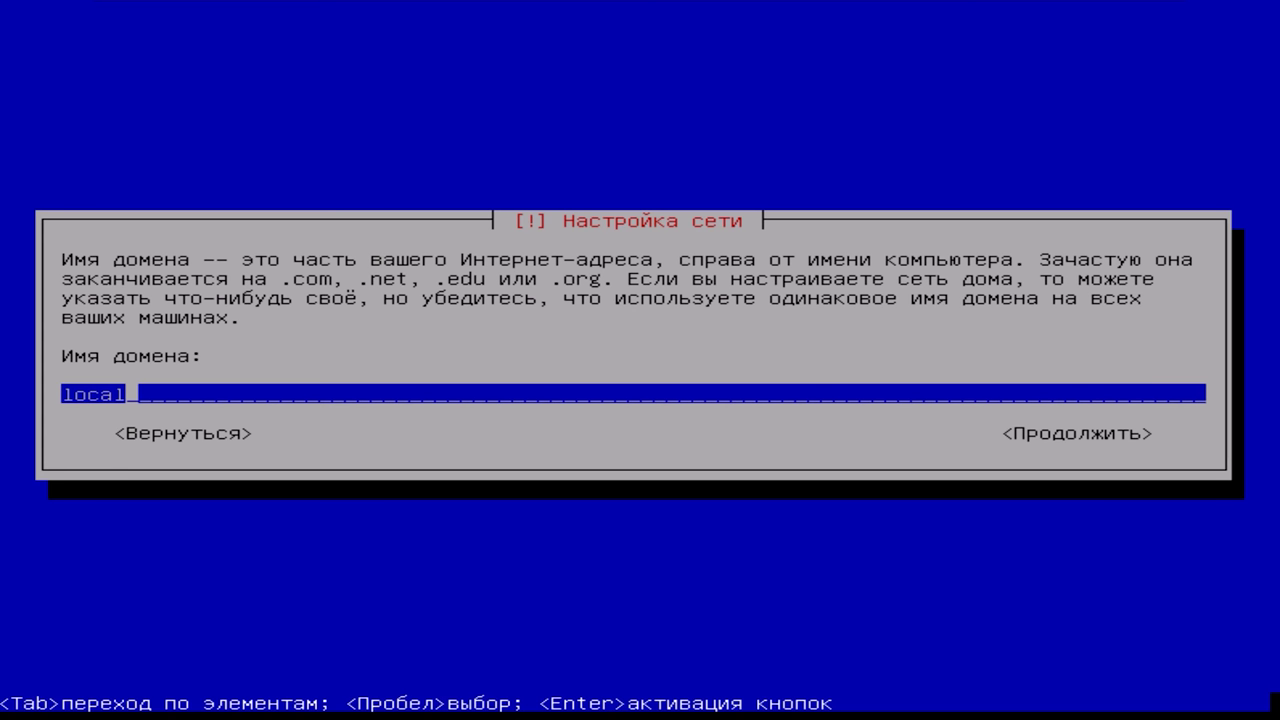
pyautogui.press('Tab')
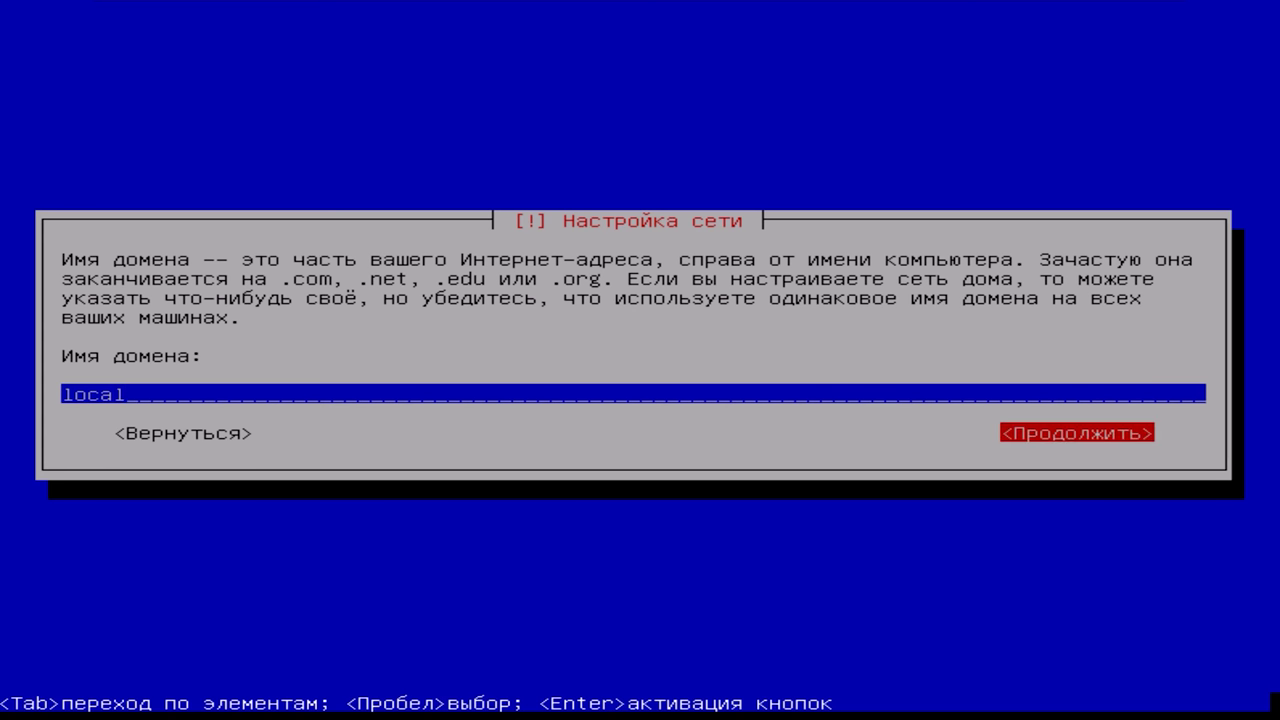
pyautogui.press('Return')
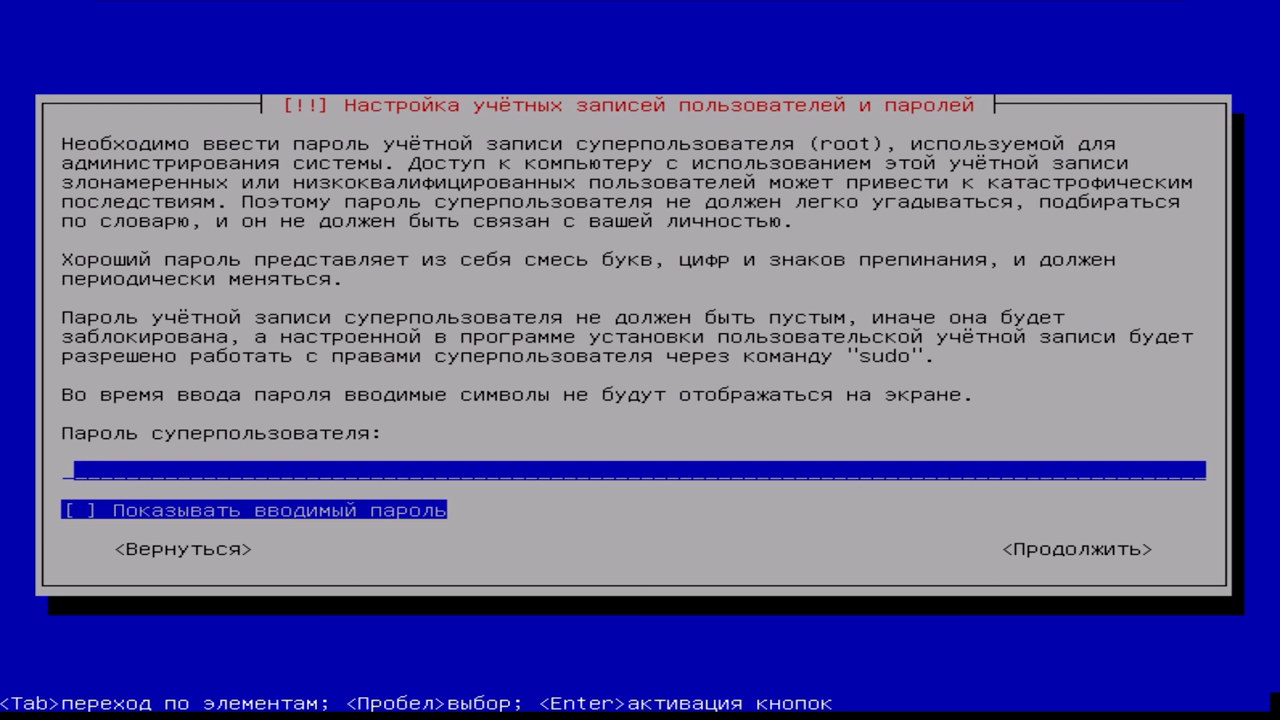
# - Enter the superuser (root) password and repeat it for verification
pyautogui.write('******')
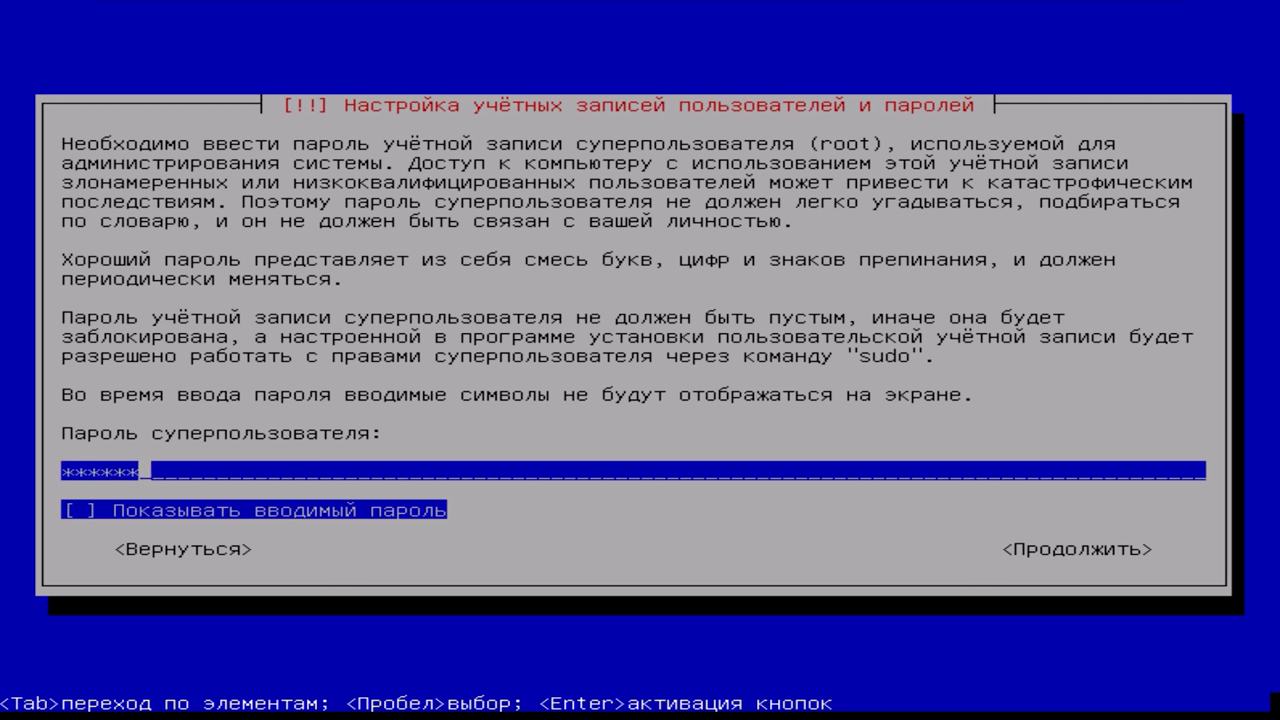
pyautogui.press('Tab')
pyautogui.press('Tab')
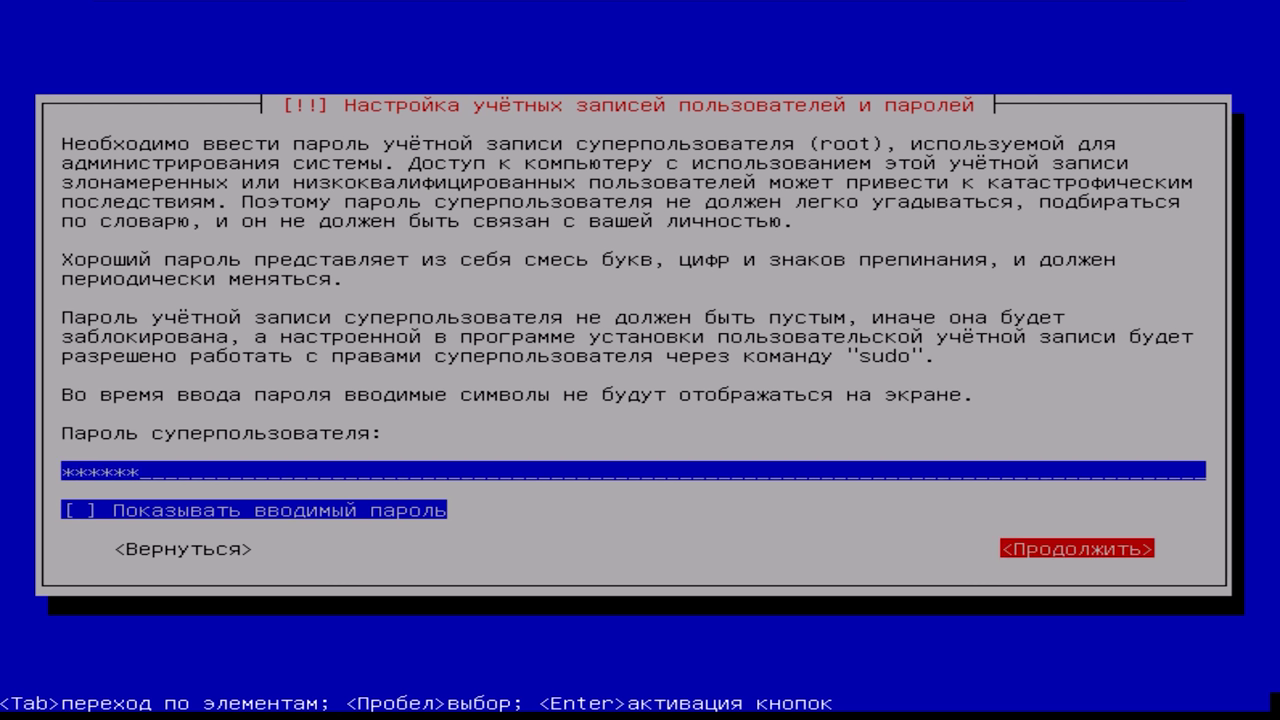
pyautogui.press('Return')
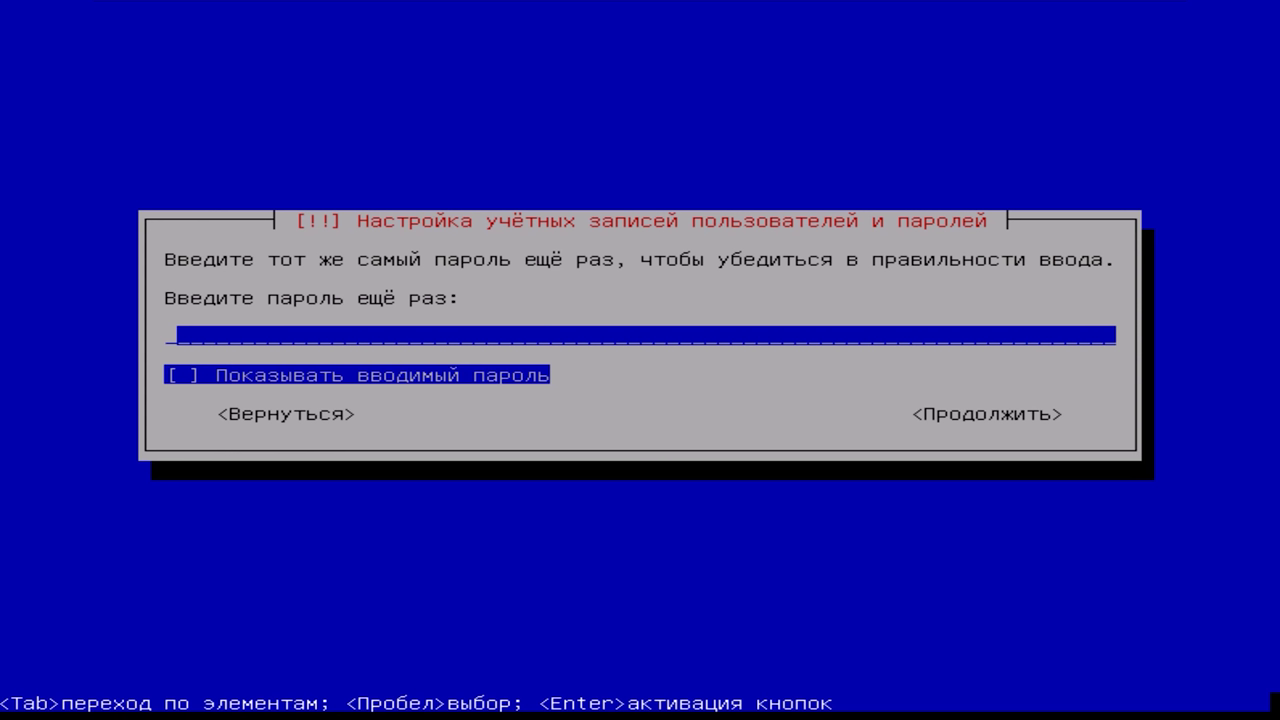
pyautogui.write('******')
pyautogui.press('Tab')
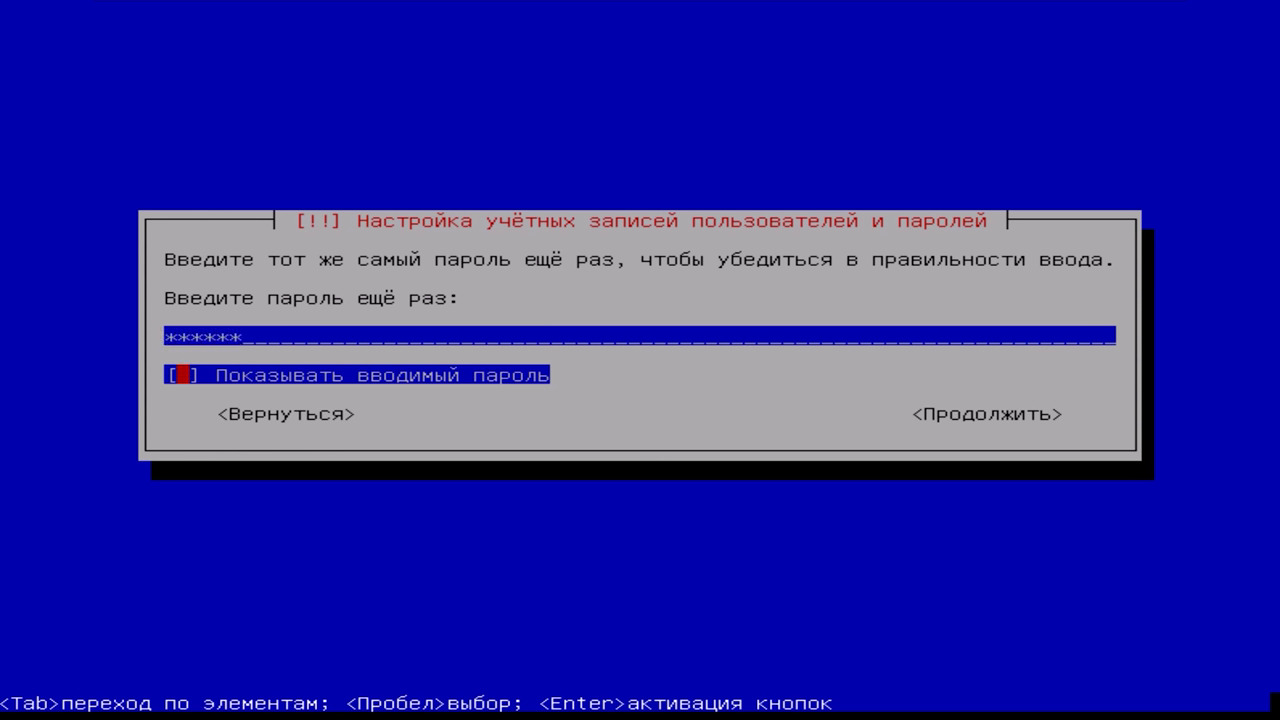
pyautogui.press('Tab')
pyautogui.press('Return')
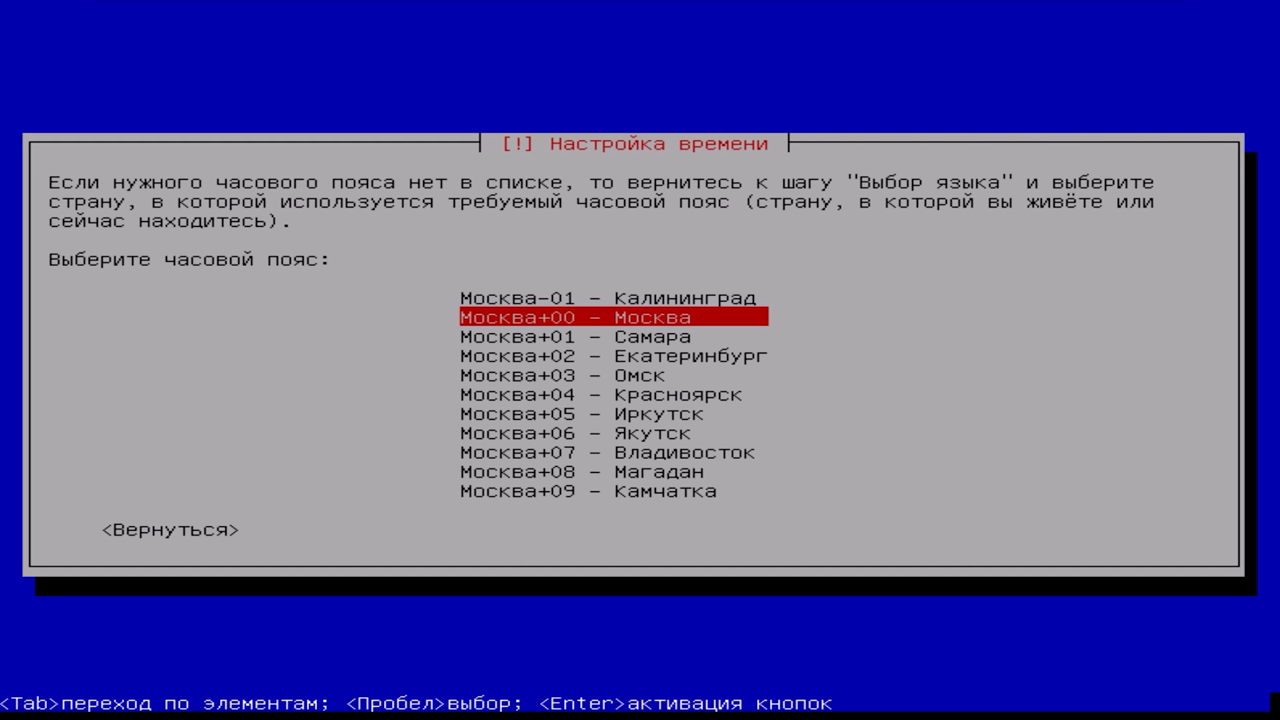
# - Choose the Москва+00 time zone and set up the package manager with the Российская Федерация mirror deb.debian.org and no proxy
pyautogui.press('Return')
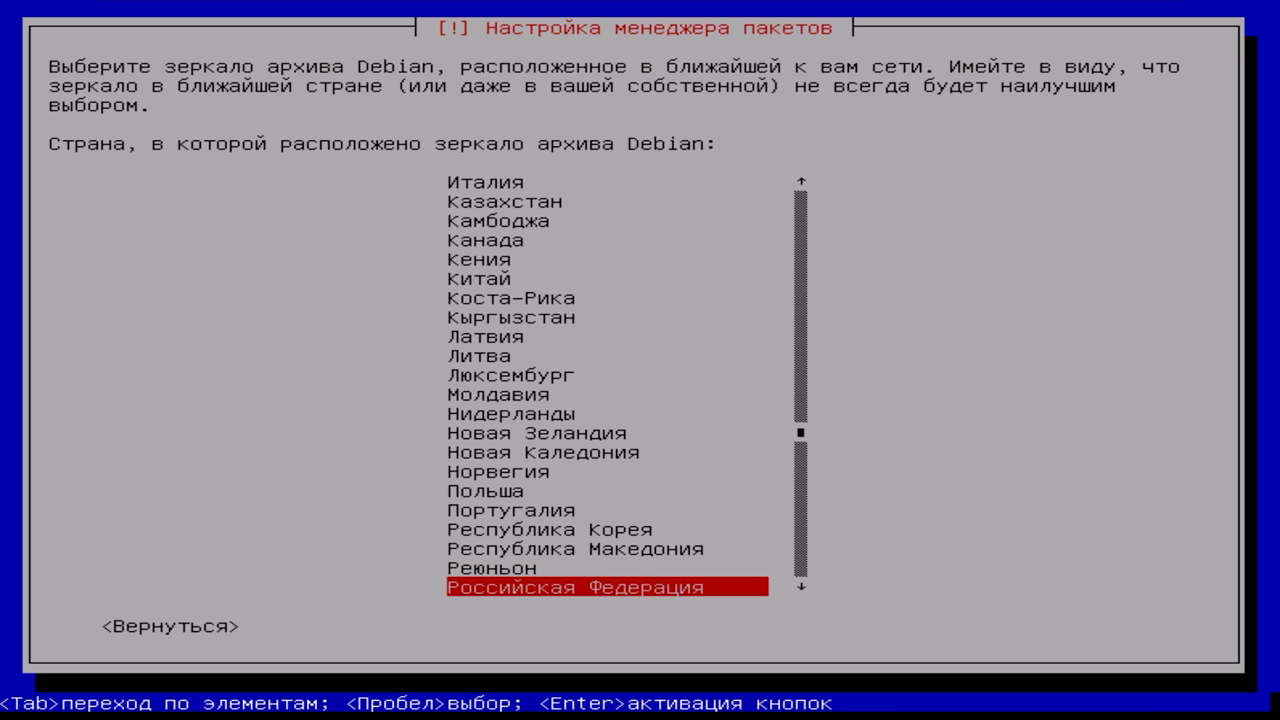
pyautogui.press('Return')
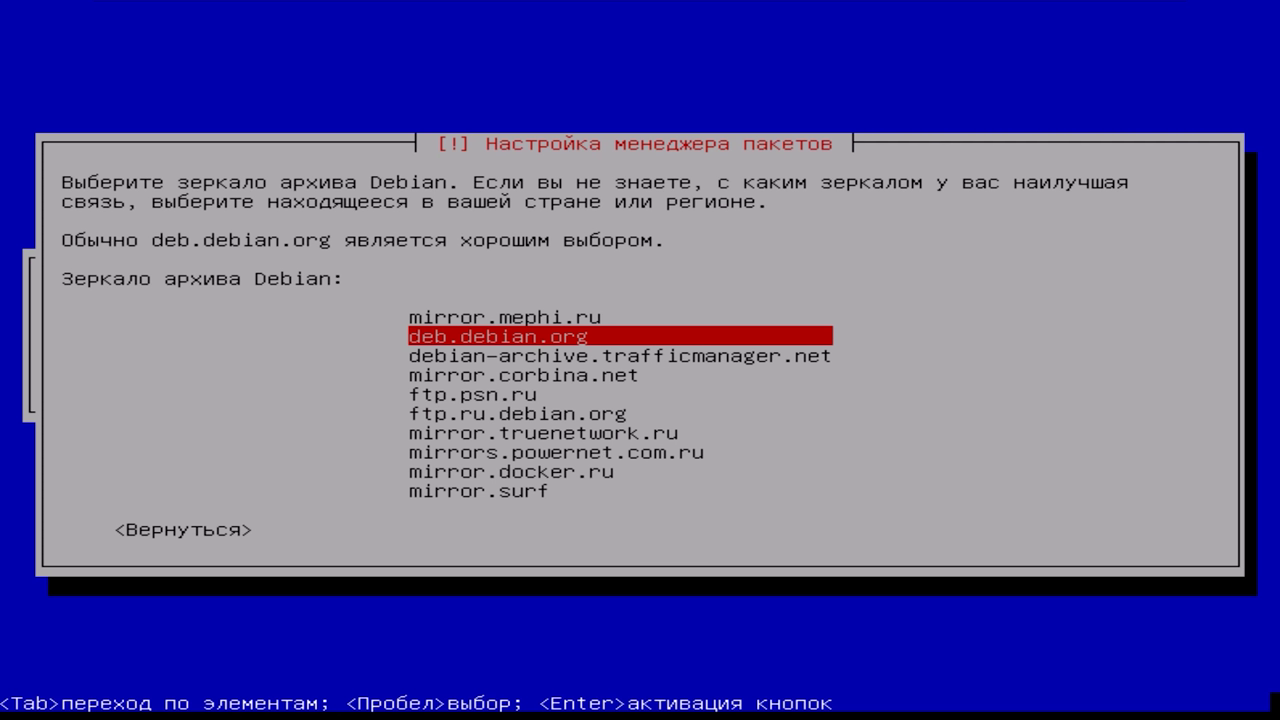
pyautogui.press('Return')
pyautogui.press('Tab')
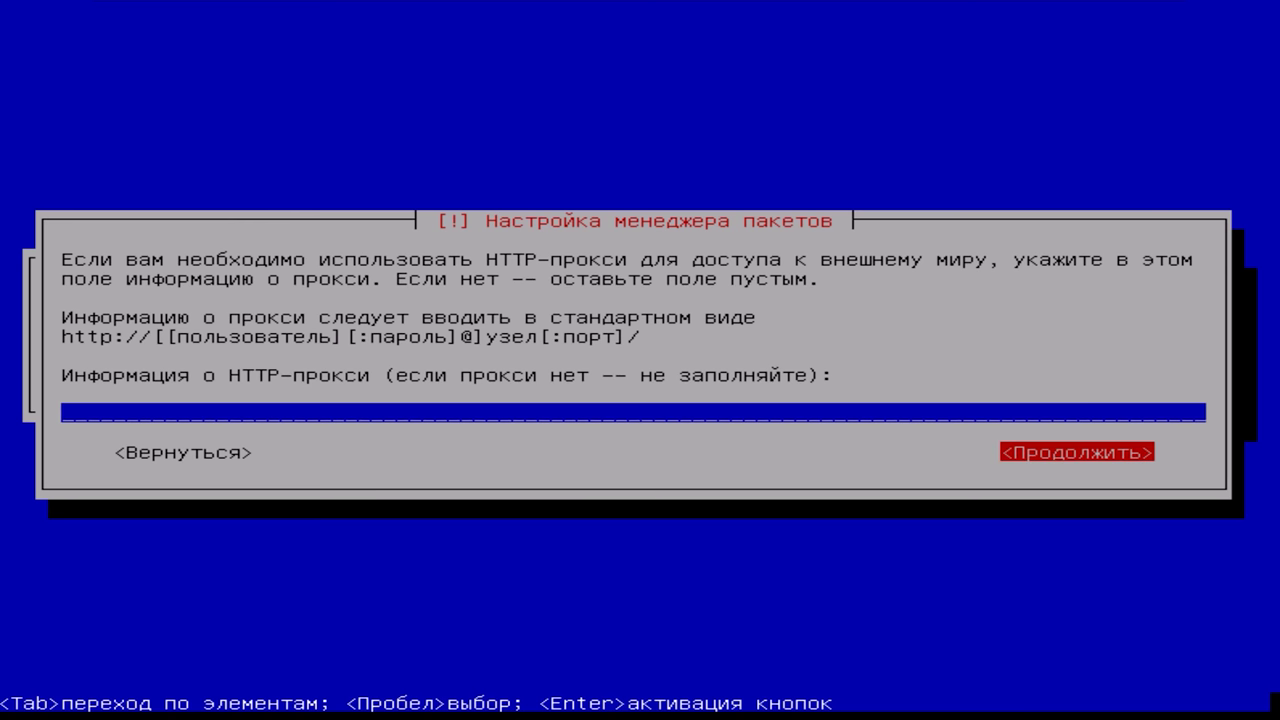
pyautogui.press('Return')
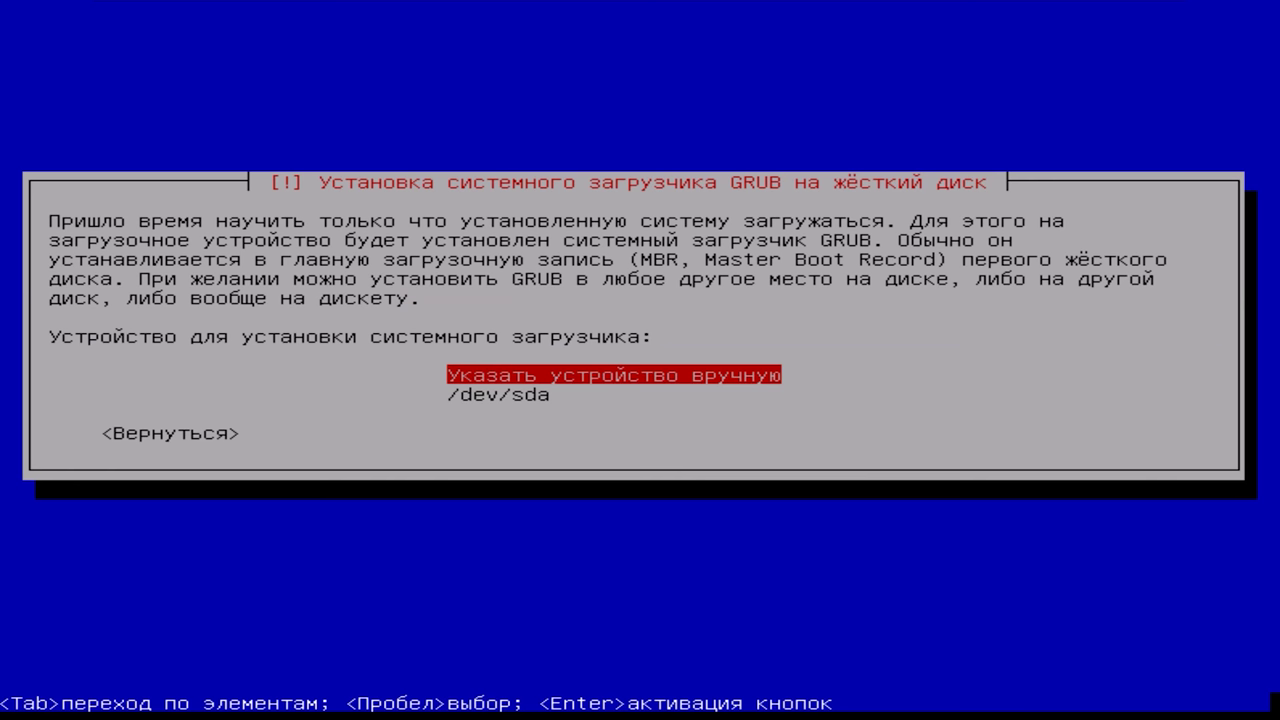
# - Install the GRUB boot loader on /dev/sda and proceed through the installation completion dialog
pyautogui.press('Down')
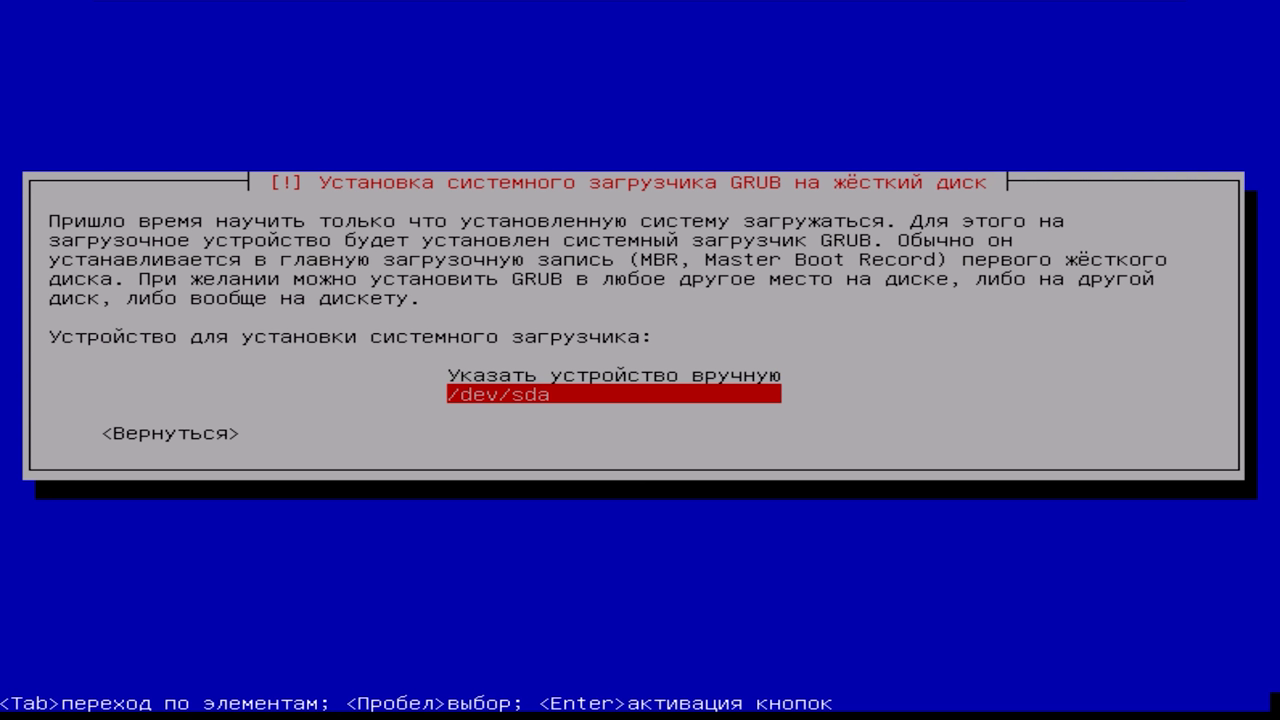
pyautogui.press('Return')
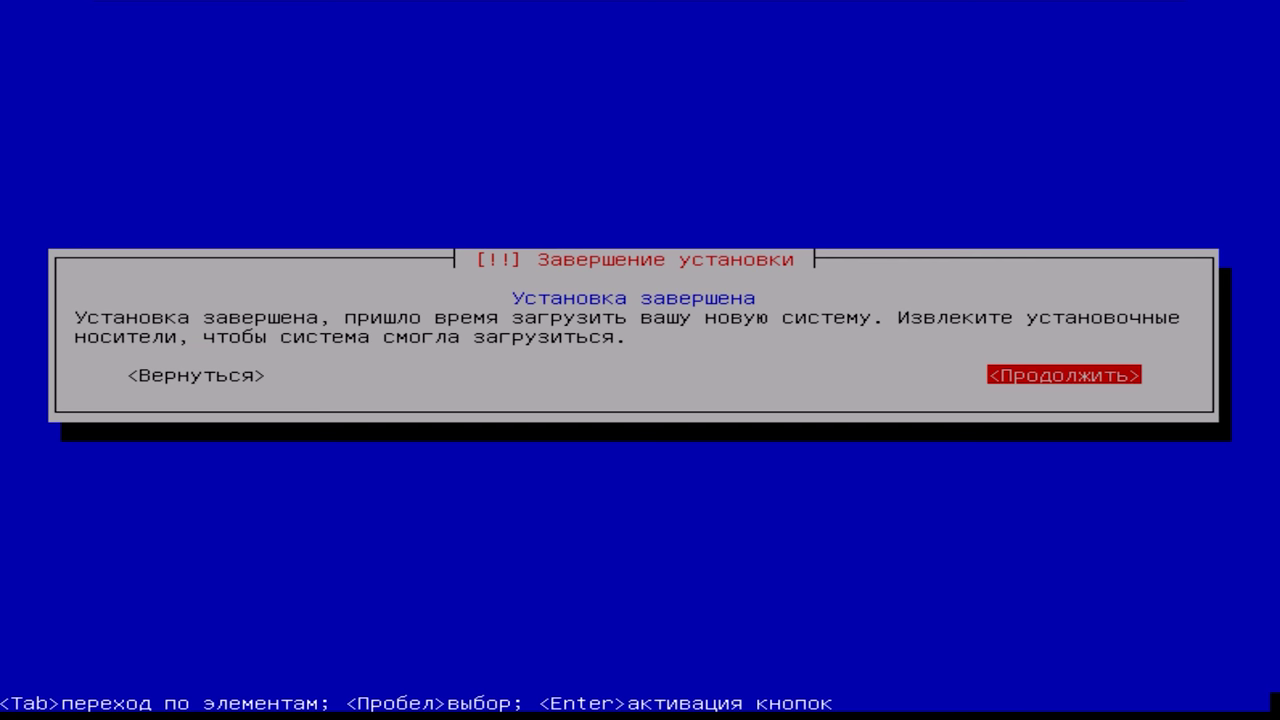
pyautogui.press('Tab')
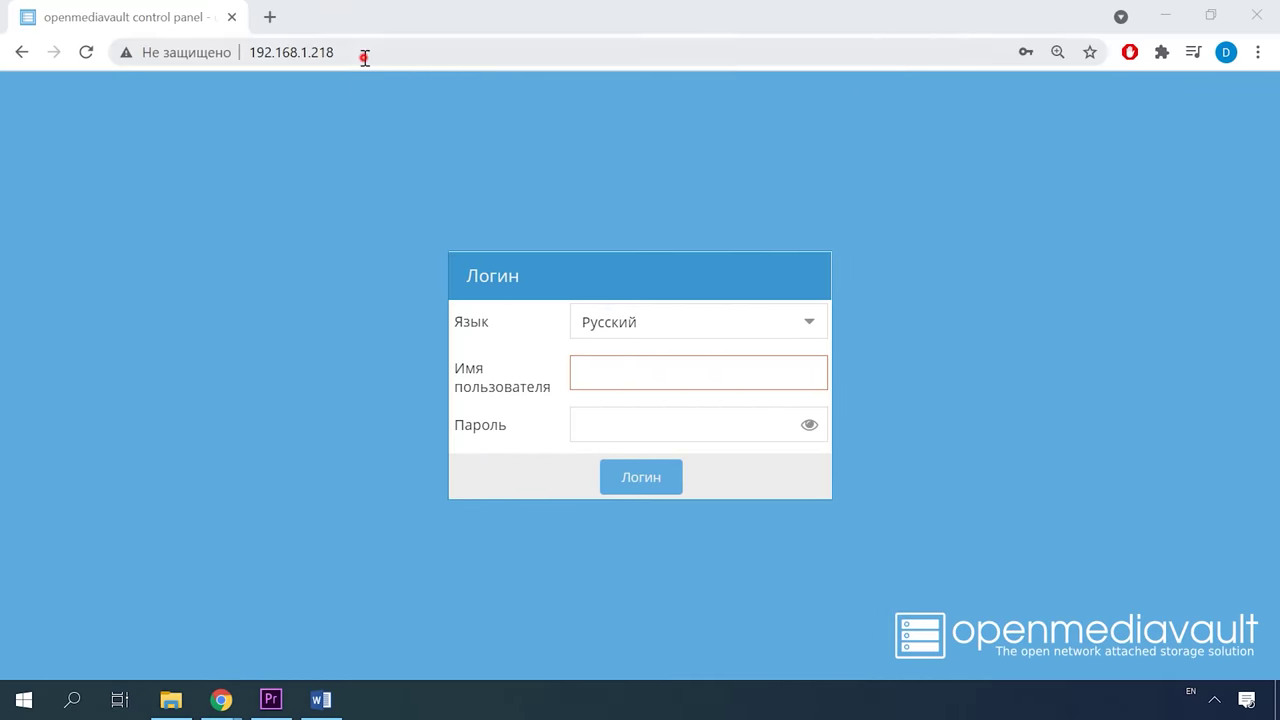
# - Load the openmediavault control panel at 192.168.1.218 in the browser
pyautogui.click(364, 57)
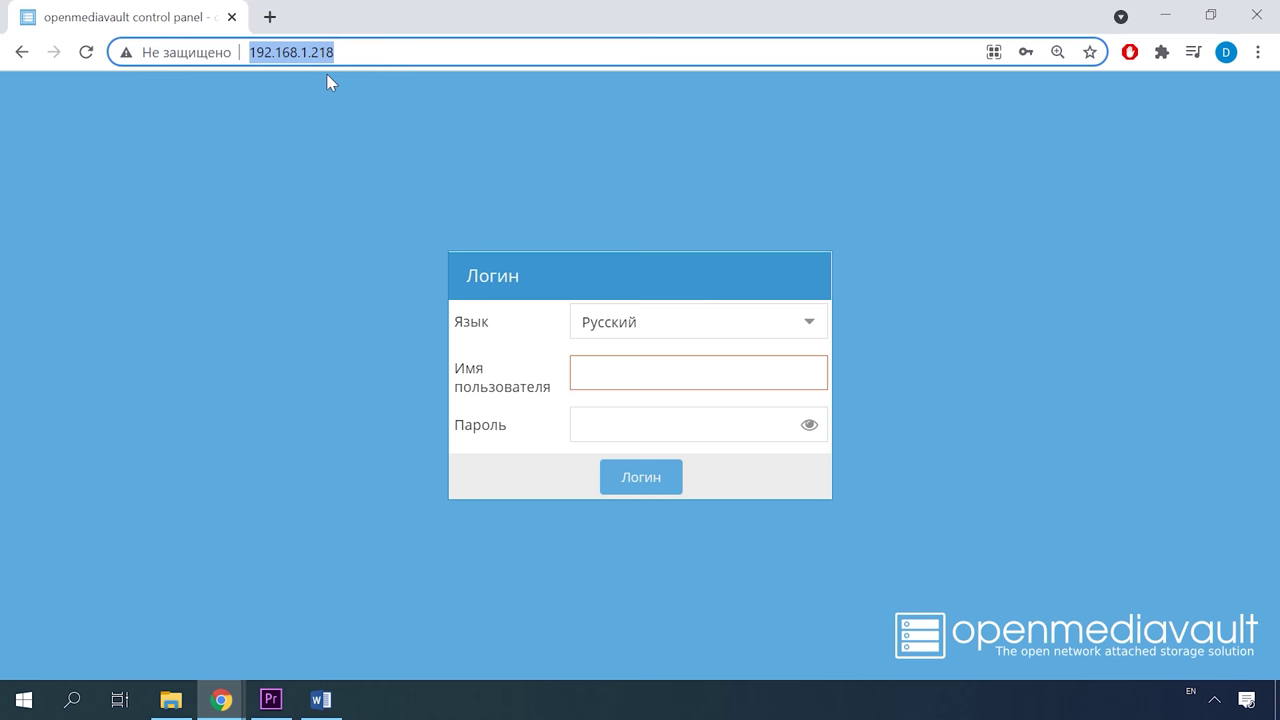
pyautogui.click(350, 52)
pyautogui.press('Return')
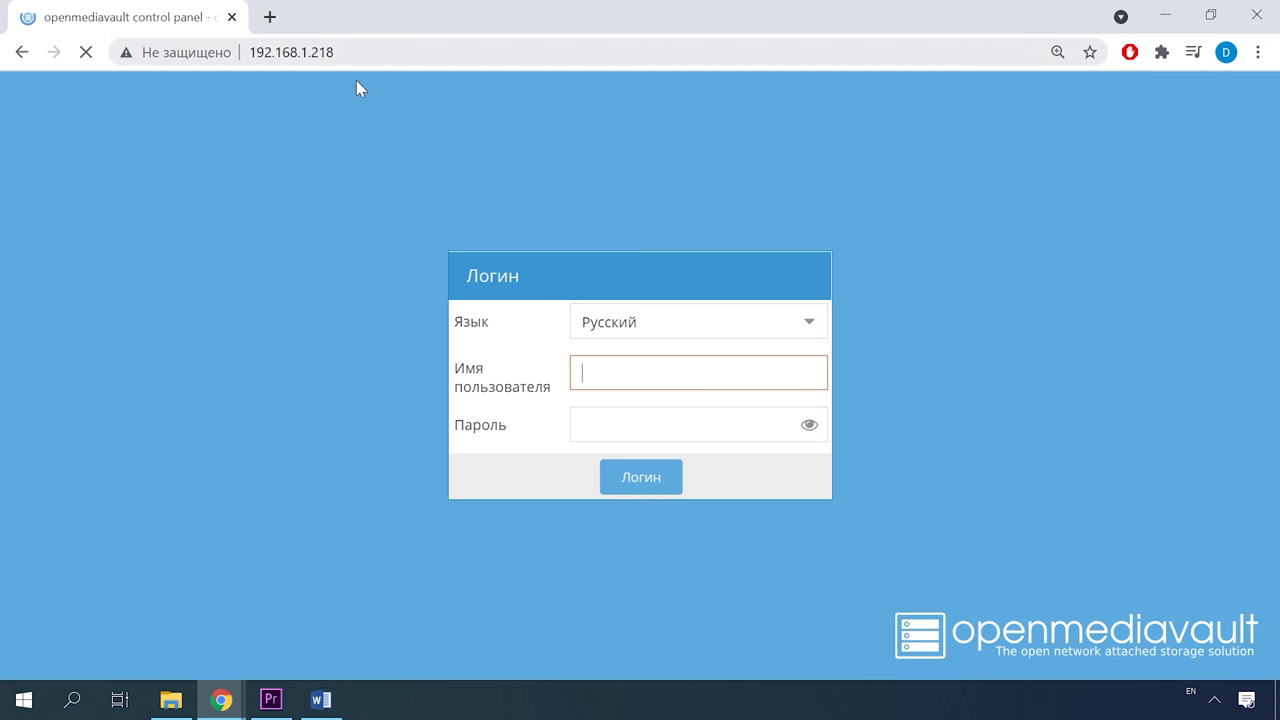
# - Fill in the username admin and the account password, reveal the password, and log in to the control panel
pyautogui.click(637, 380)
pyautogui.click(646, 420)
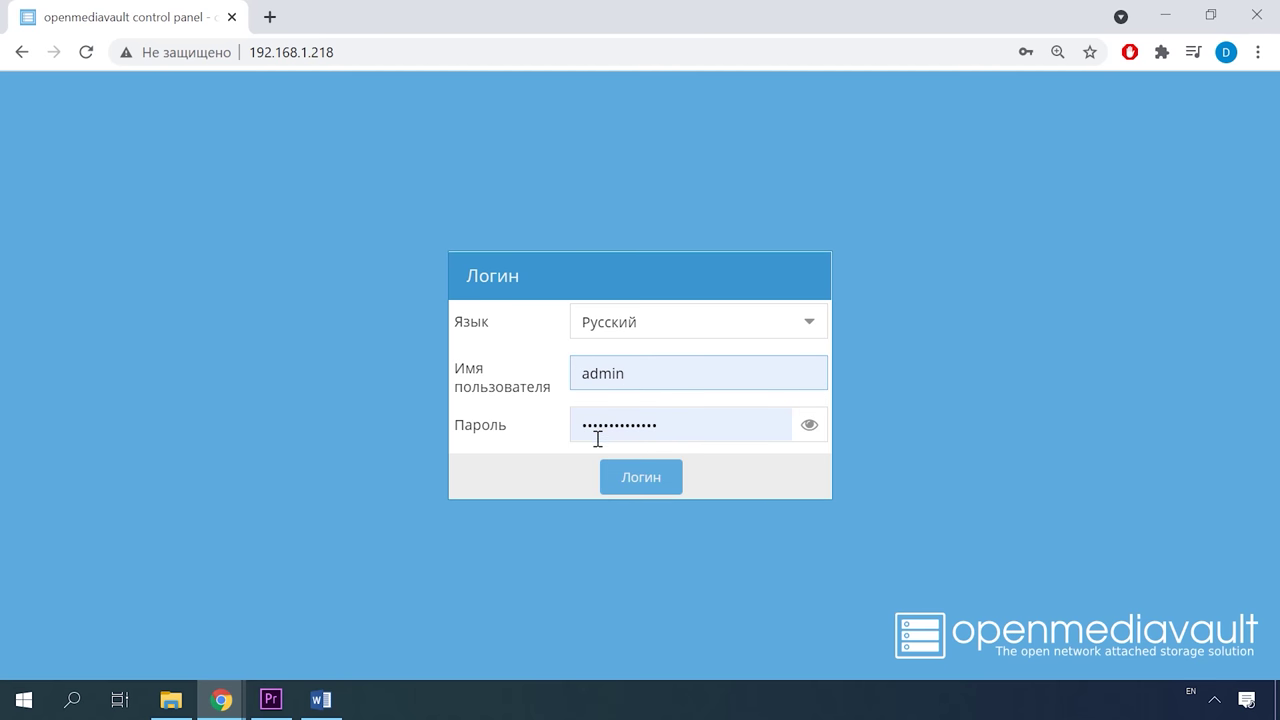
pyautogui.click(808, 424)
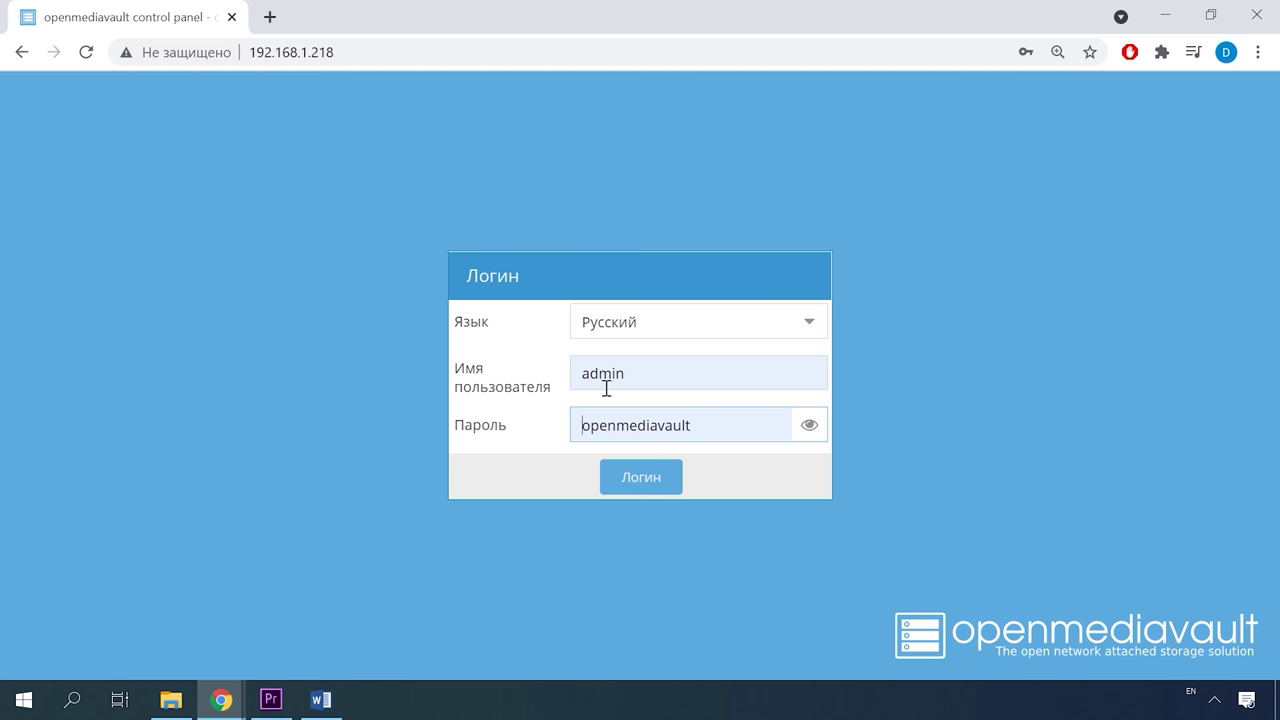
pyautogui.click(644, 486)
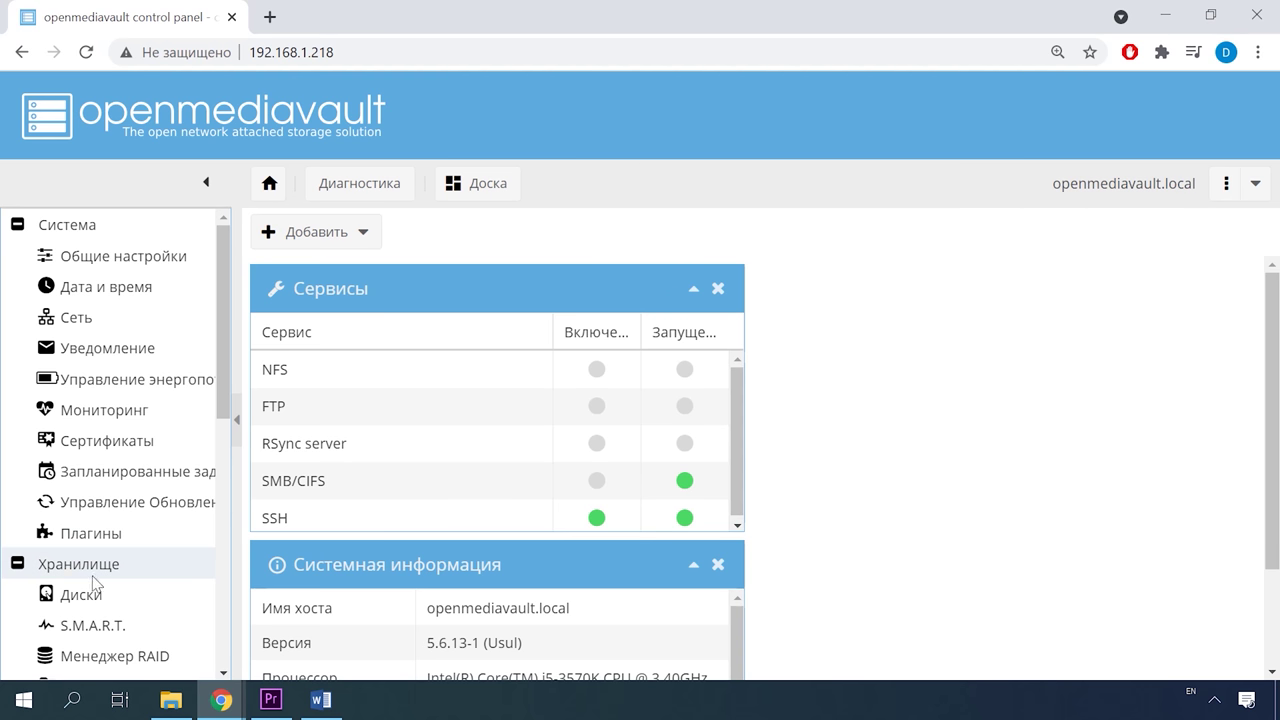
# - Create a RAID 5 array named OMVR5 from /dev/sdb, /dev/sdc and /dev/sdd, and apply the configuration changes
pyautogui.click(129, 666)
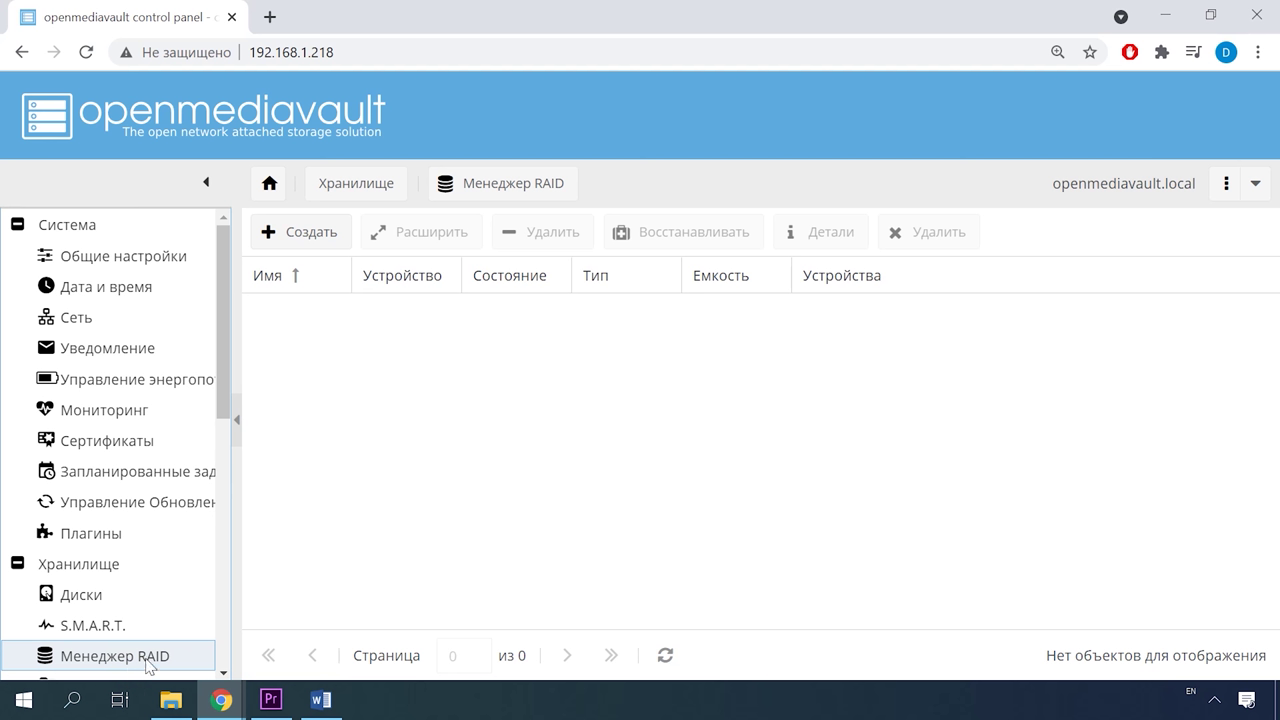
pyautogui.click(312, 236)
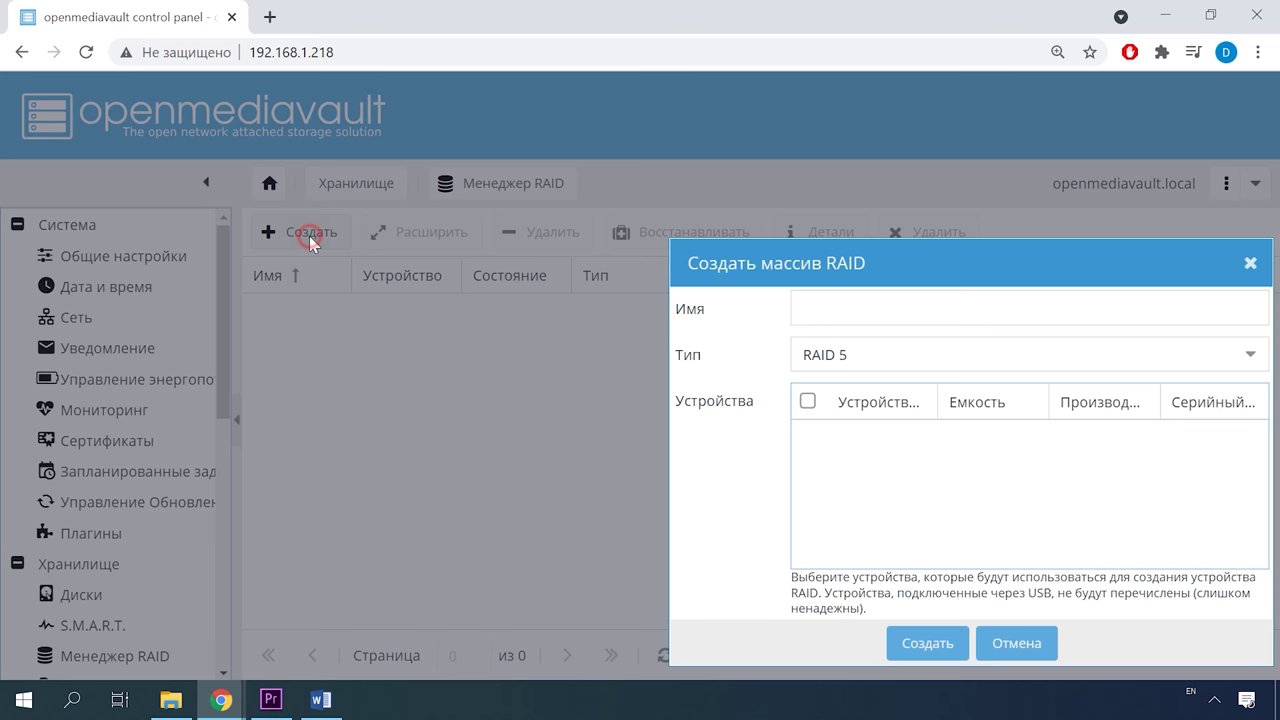
pyautogui.click(833, 308)
pyautogui.write('OMVR5')
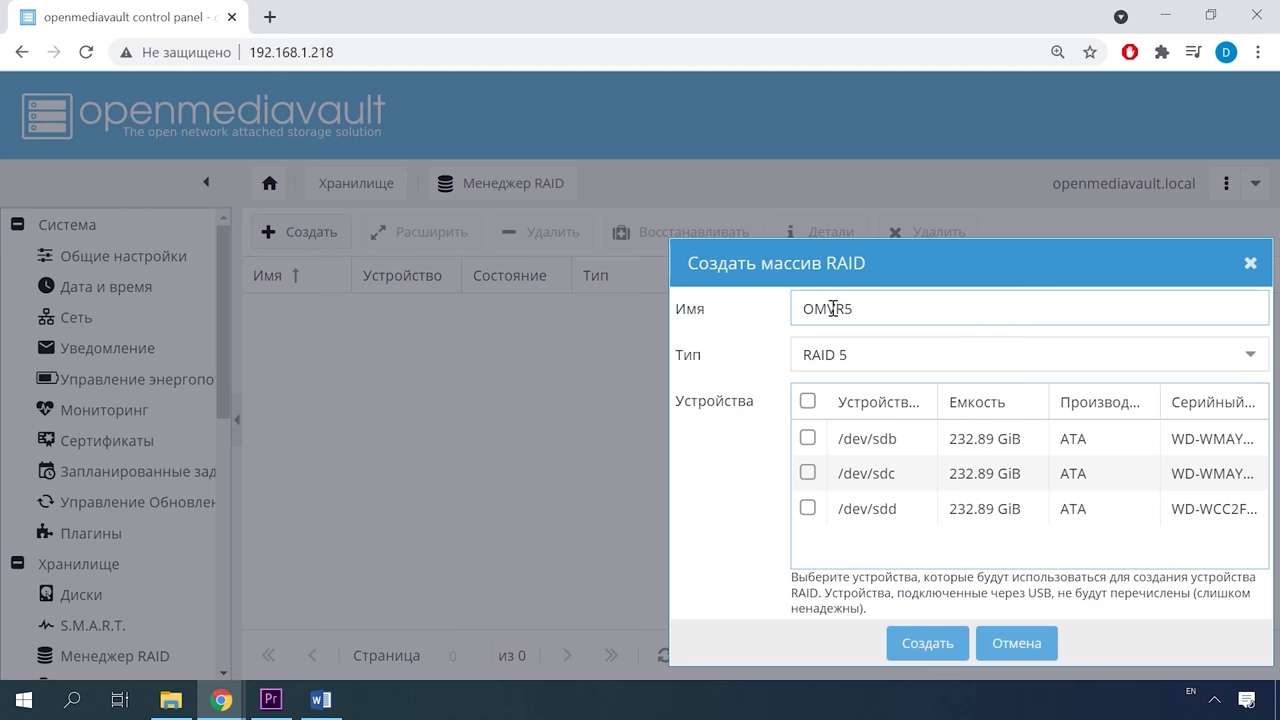
pyautogui.click(807, 401)
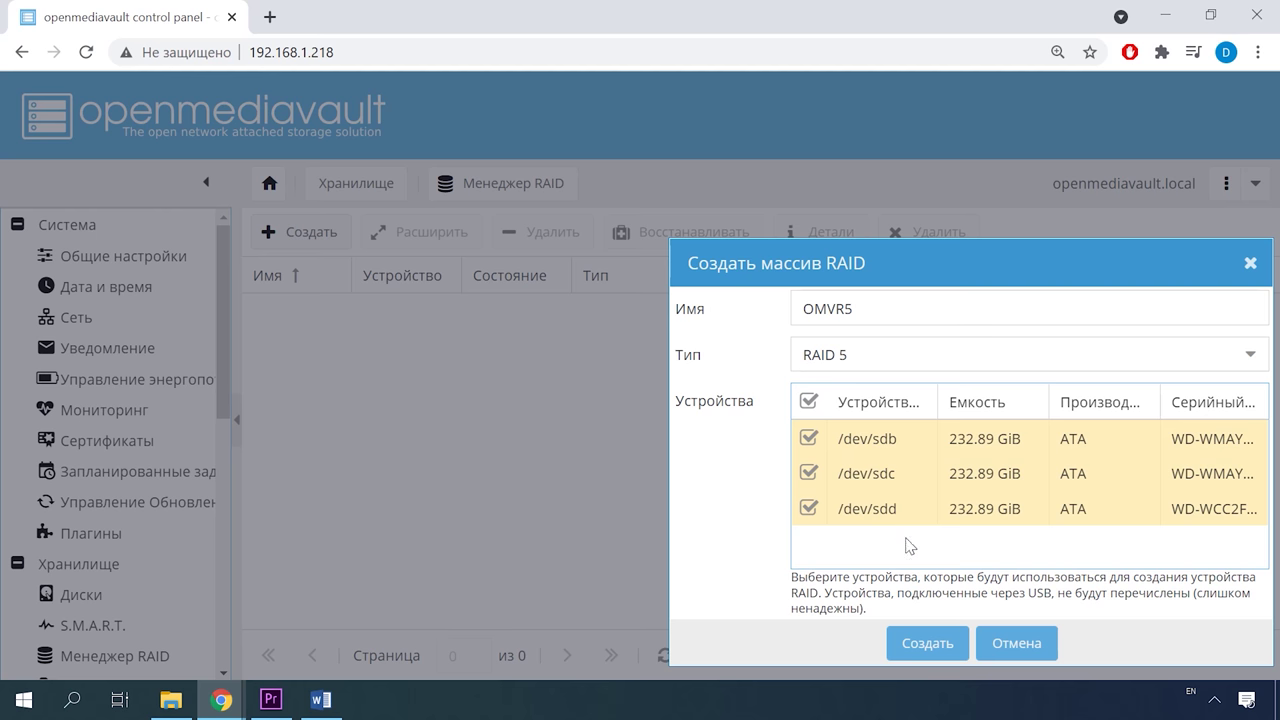
pyautogui.click(927, 645)
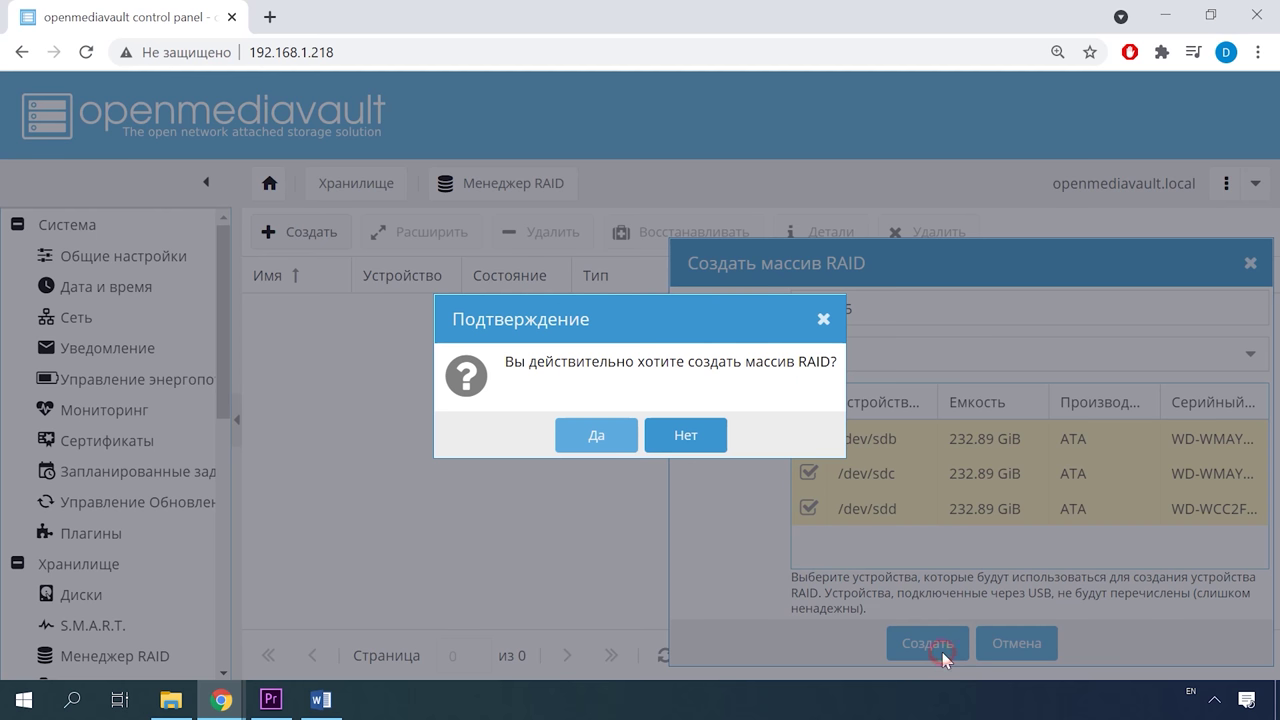
pyautogui.click(607, 437)
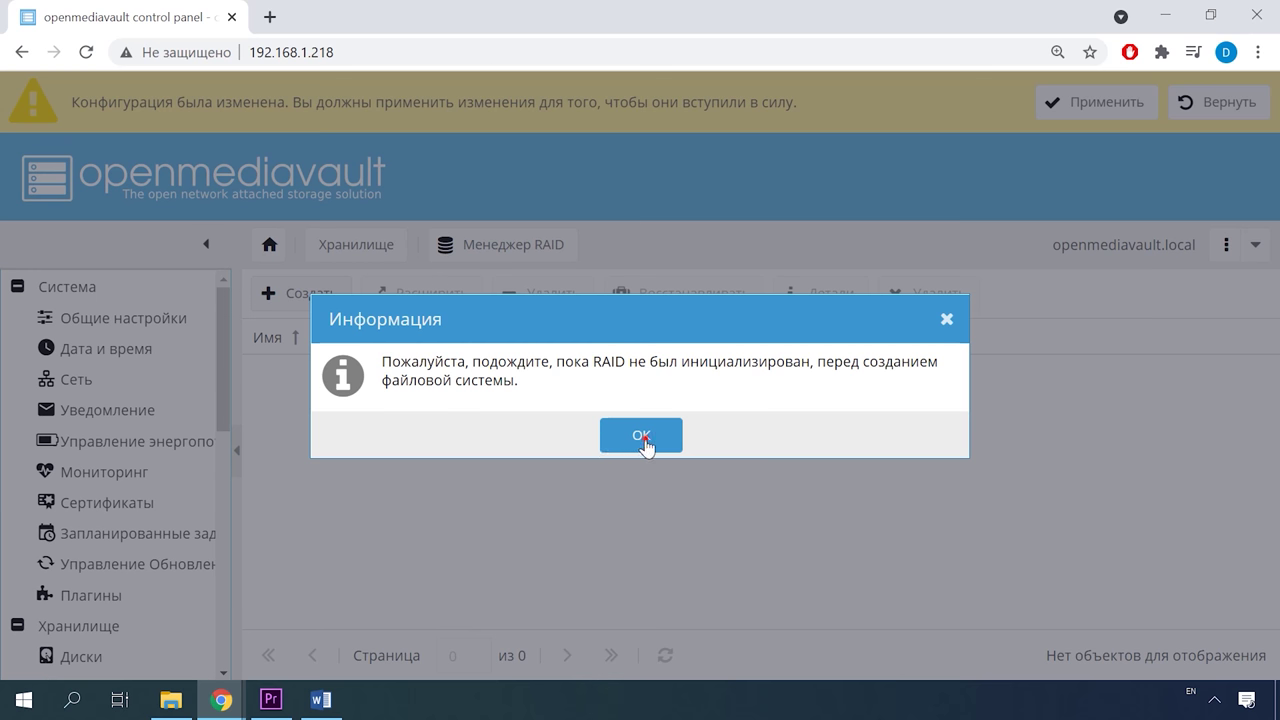
pyautogui.click(642, 440)
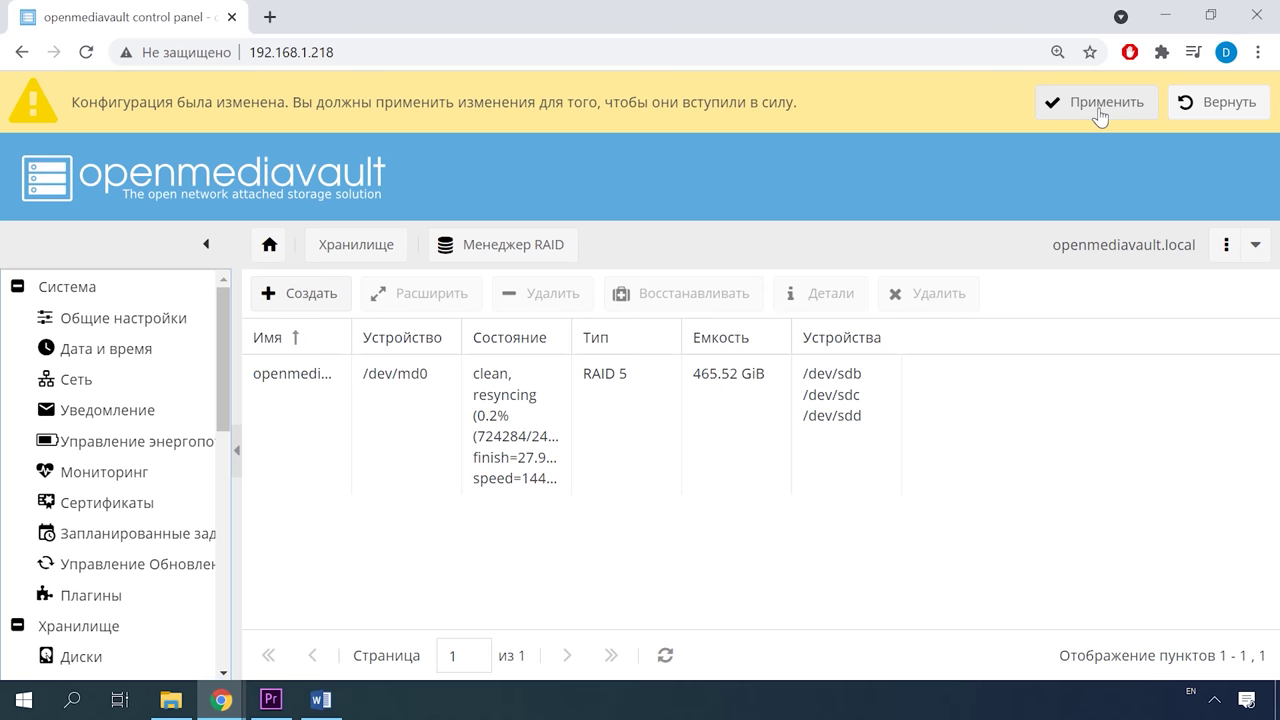
pyautogui.click(1102, 112)
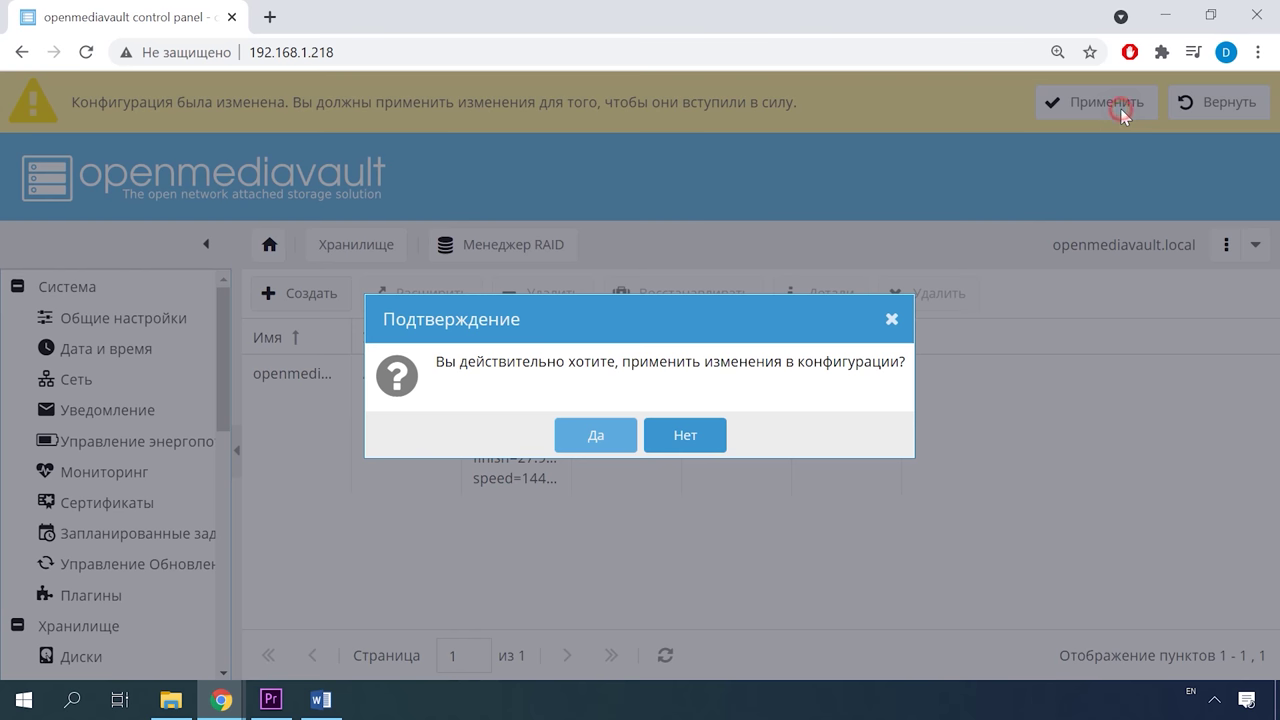
pyautogui.click(605, 443)
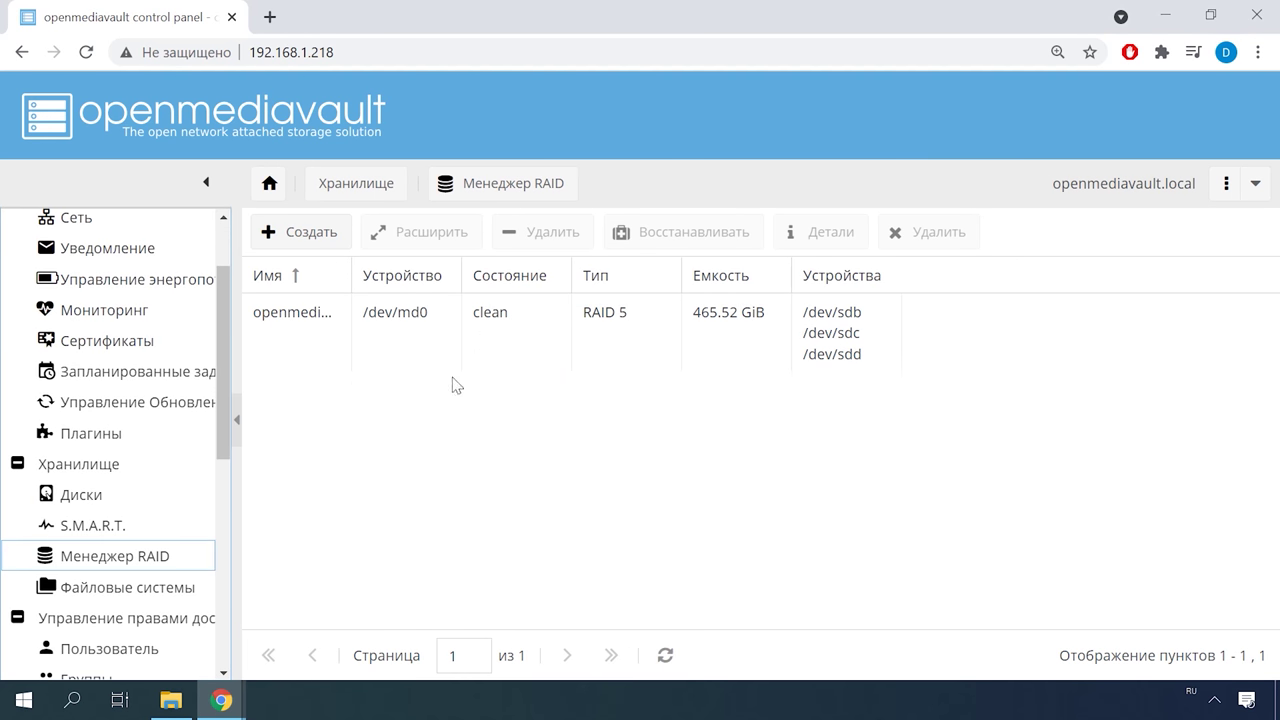
# - Create an EXT4 file system on the software RAID device openmediavault:OMVR5 without a volume label
pyautogui.click(310, 346)
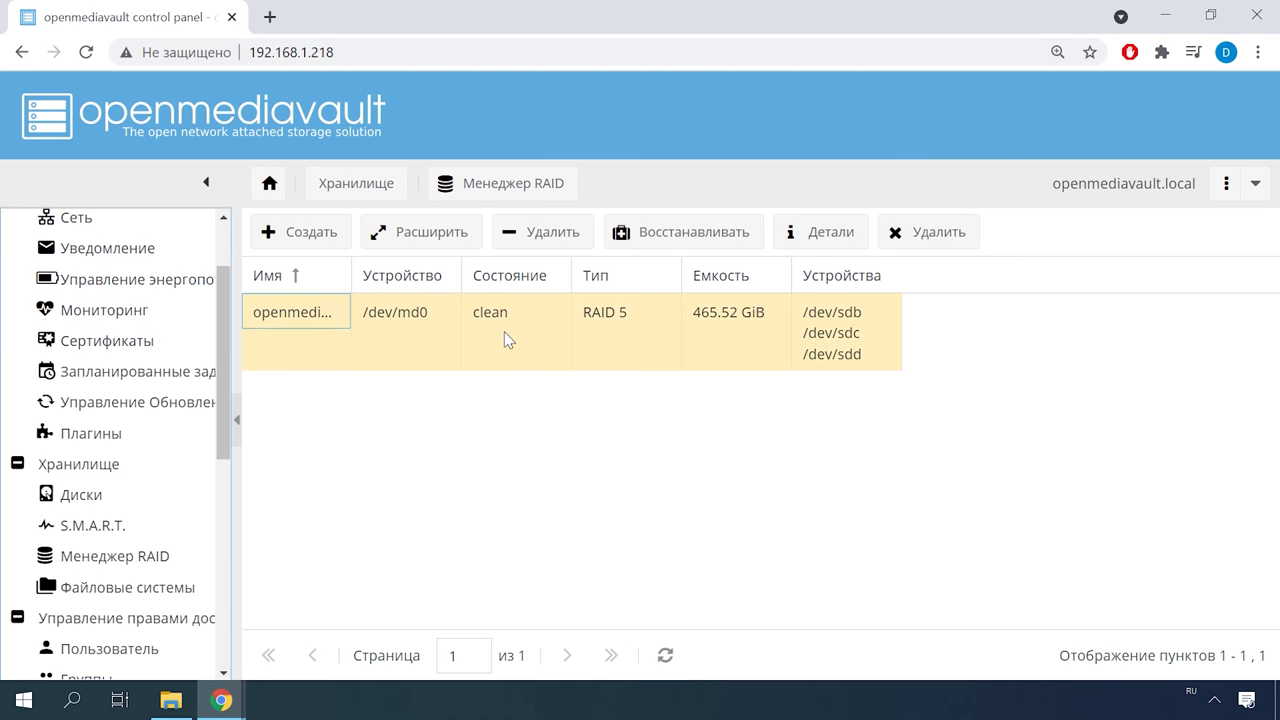
pyautogui.click(148, 586)
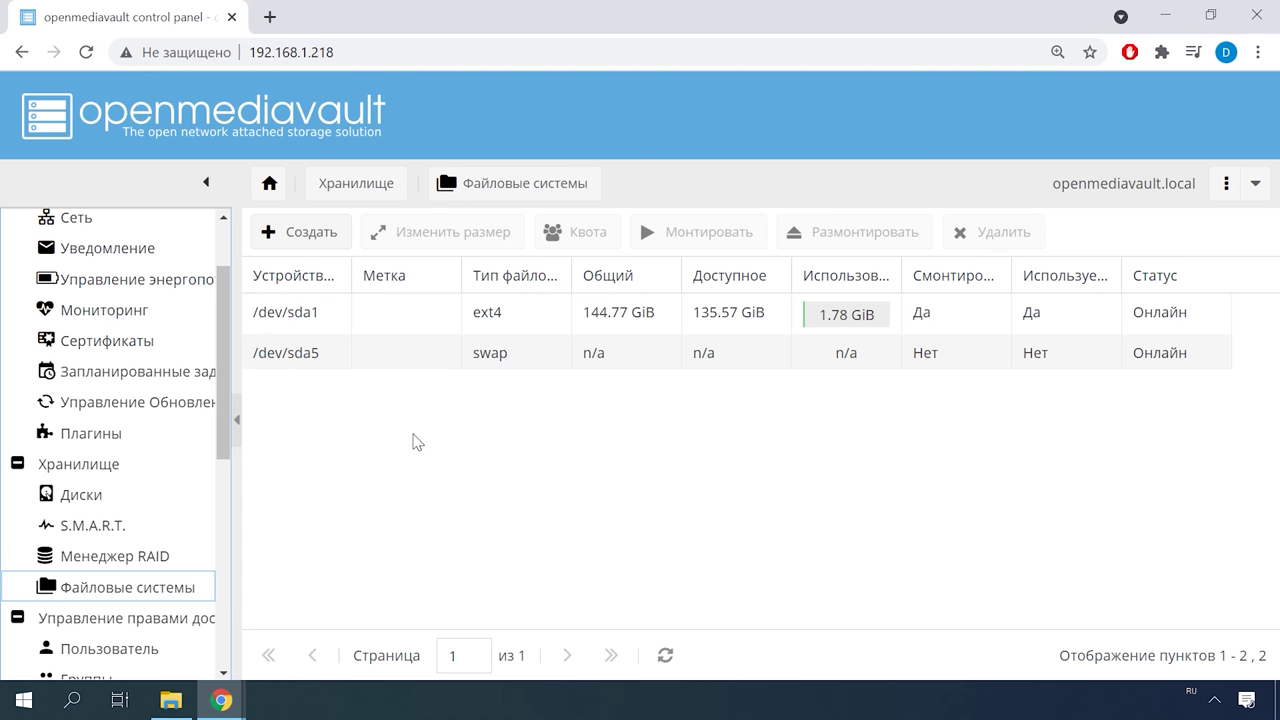
pyautogui.click(303, 237)
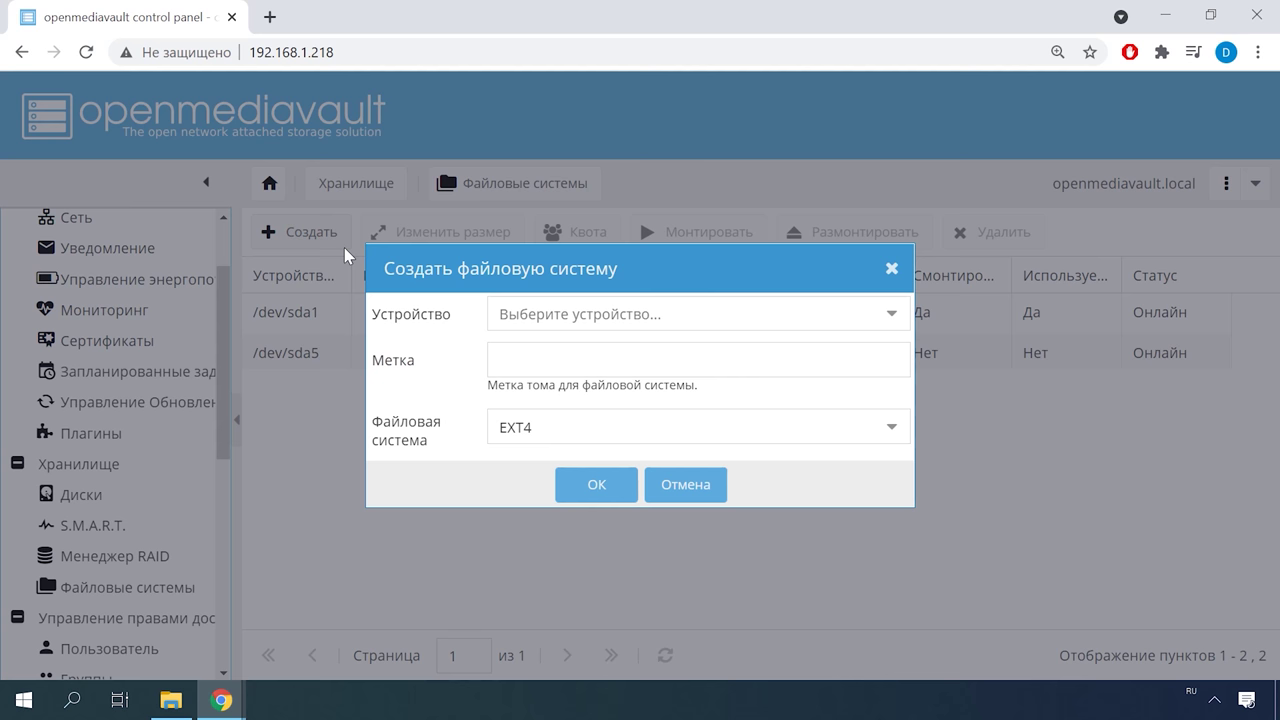
pyautogui.click(898, 316)
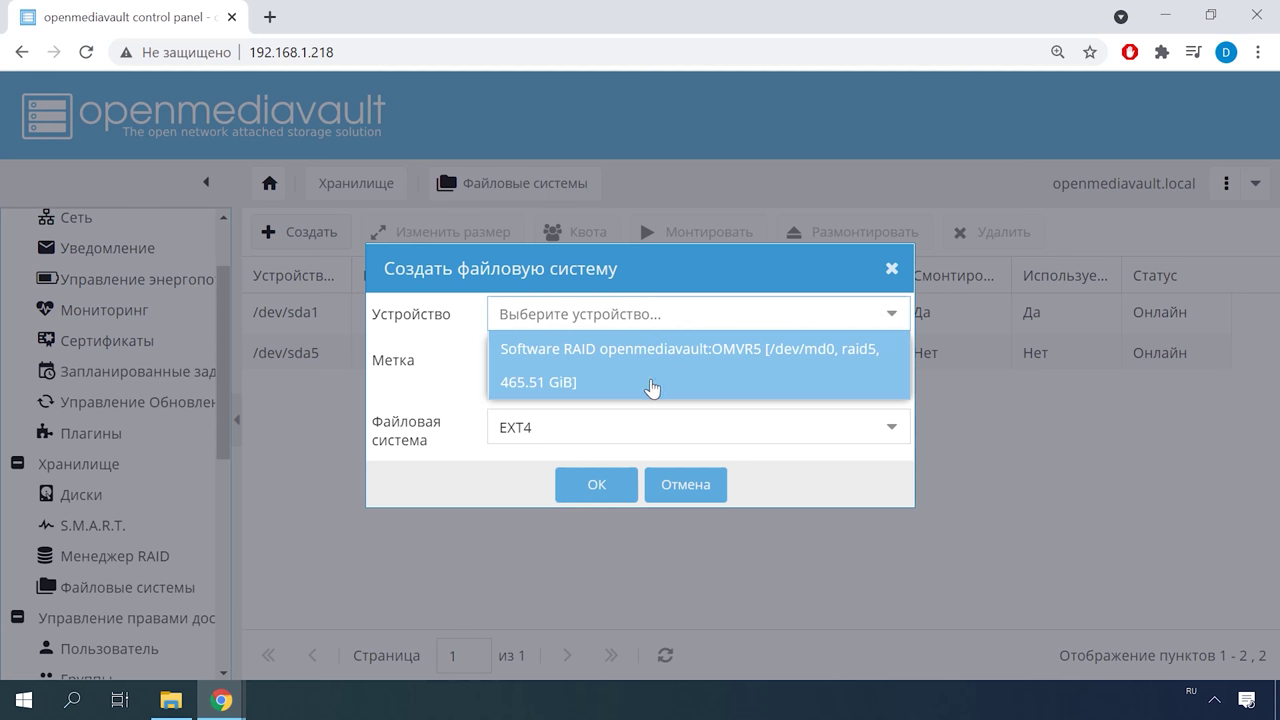
pyautogui.click(691, 385)
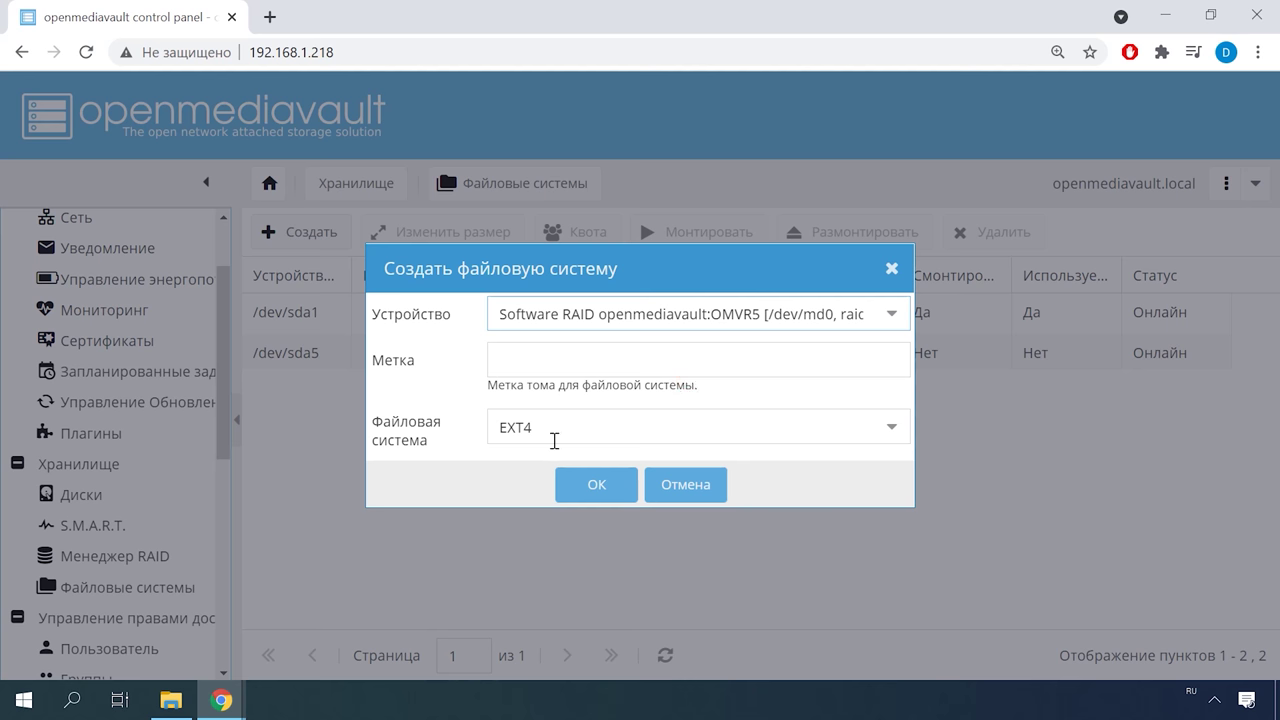
pyautogui.click(625, 430)
pyautogui.click(625, 430)
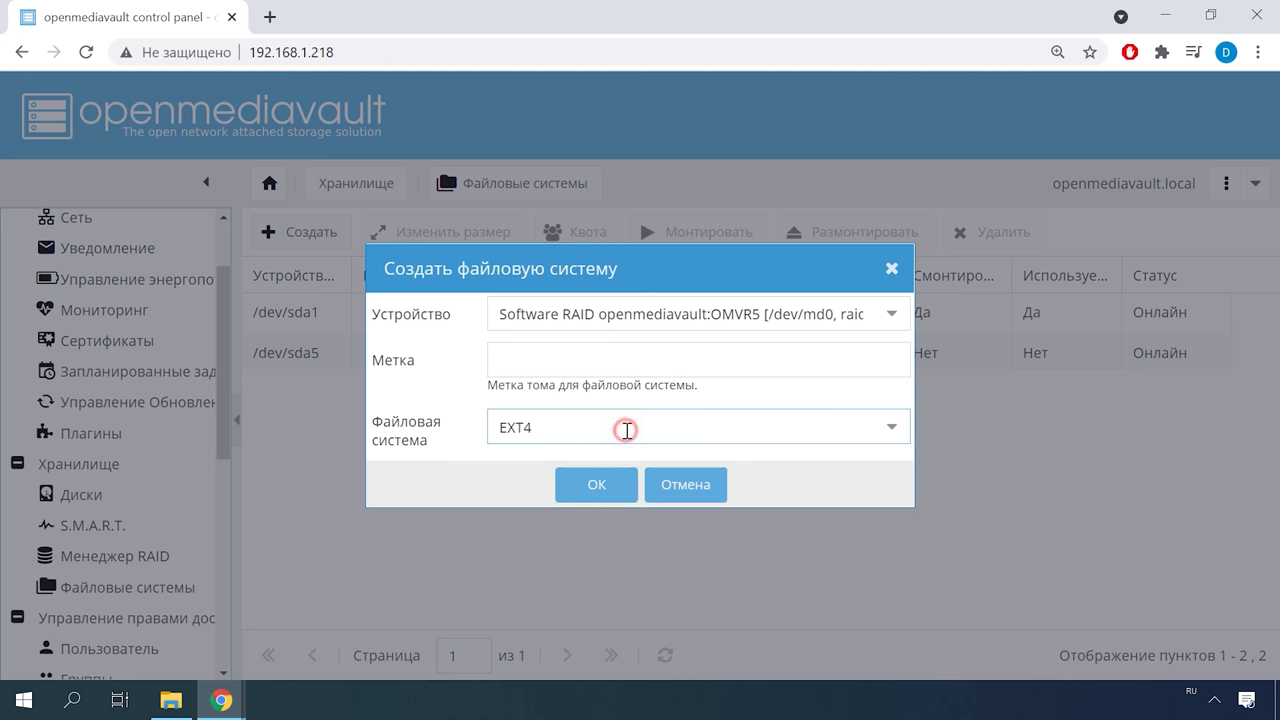
pyautogui.click(603, 488)
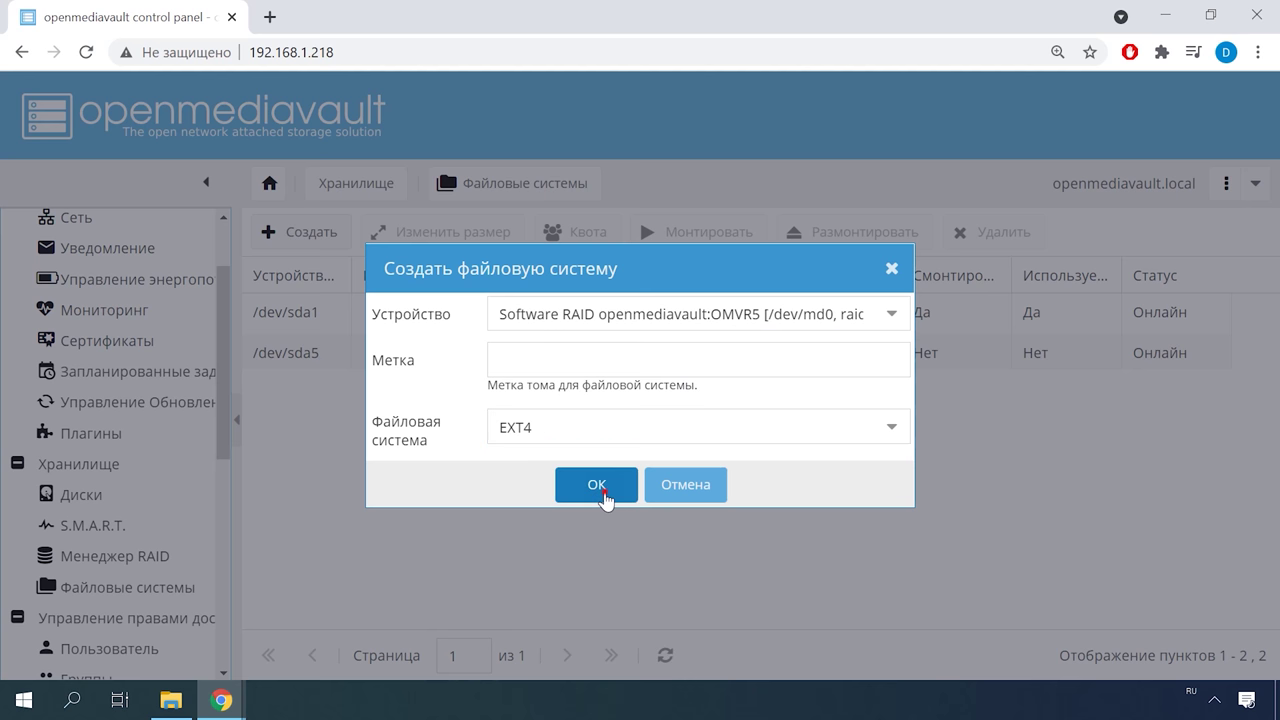
pyautogui.click(600, 440)
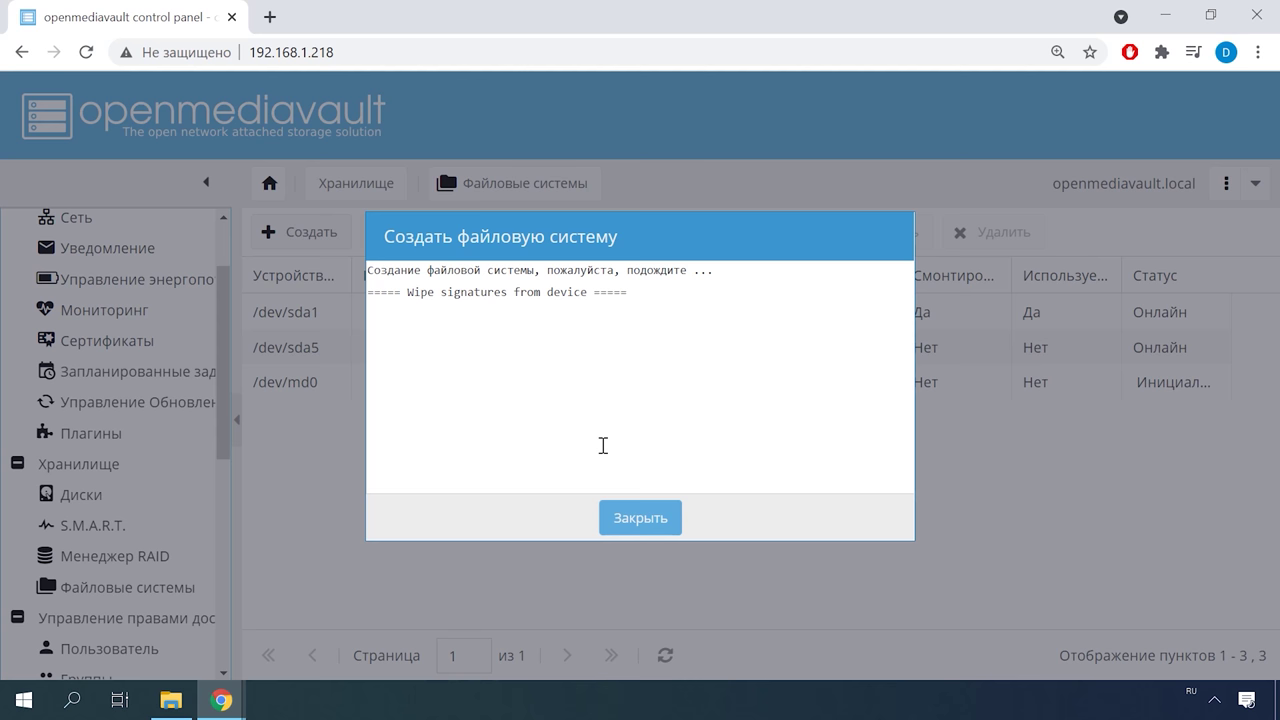
pyautogui.click(652, 530)
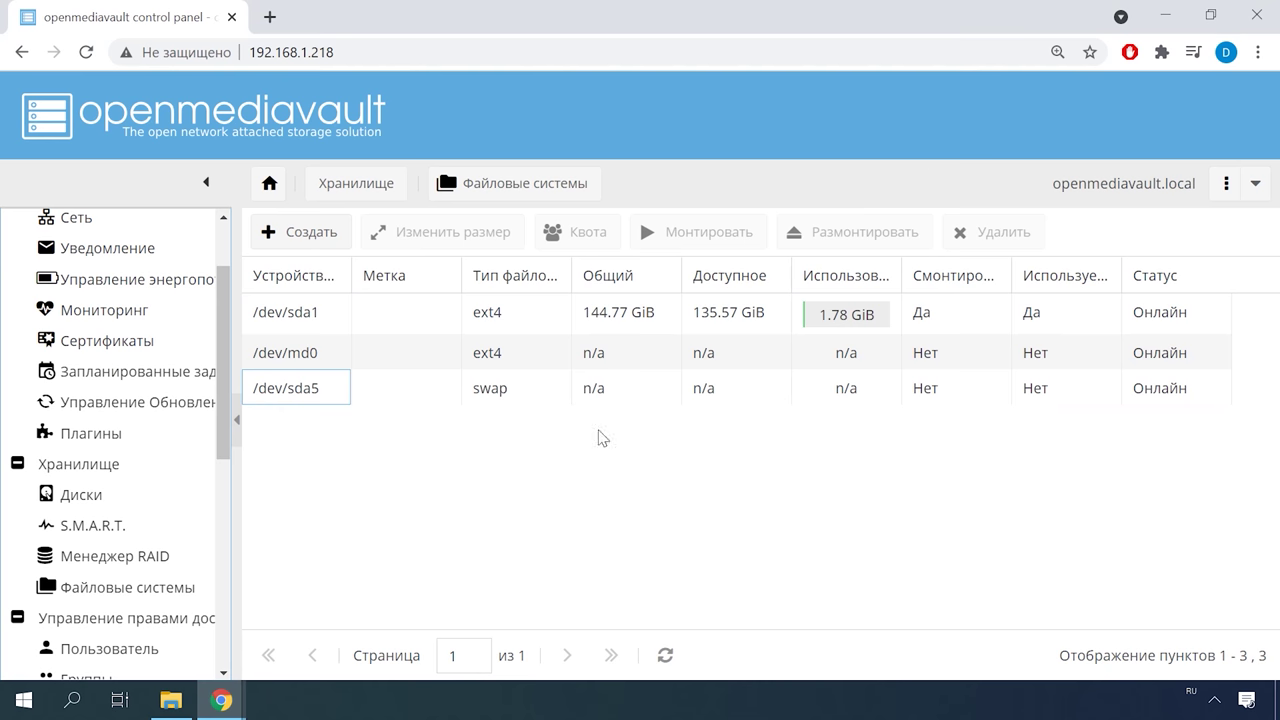
# - Mount the /dev/md0 file system and apply the configuration changes
pyautogui.click(326, 361)
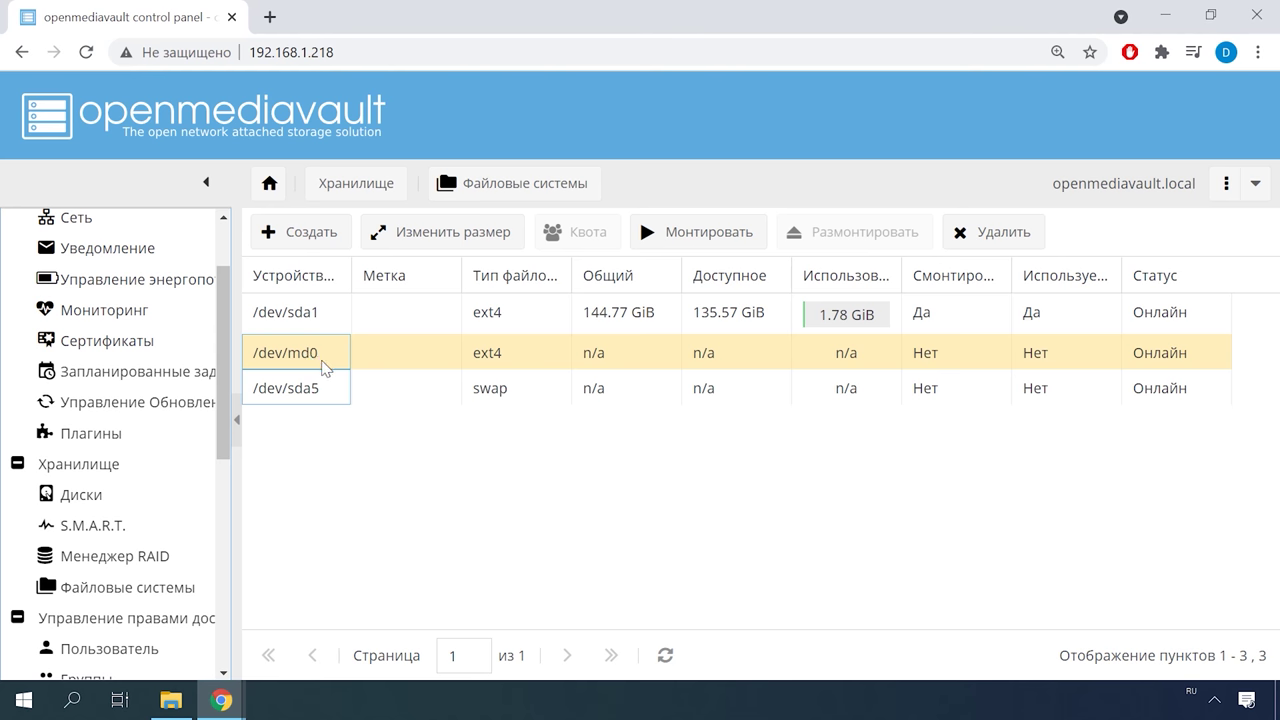
pyautogui.click(710, 245)
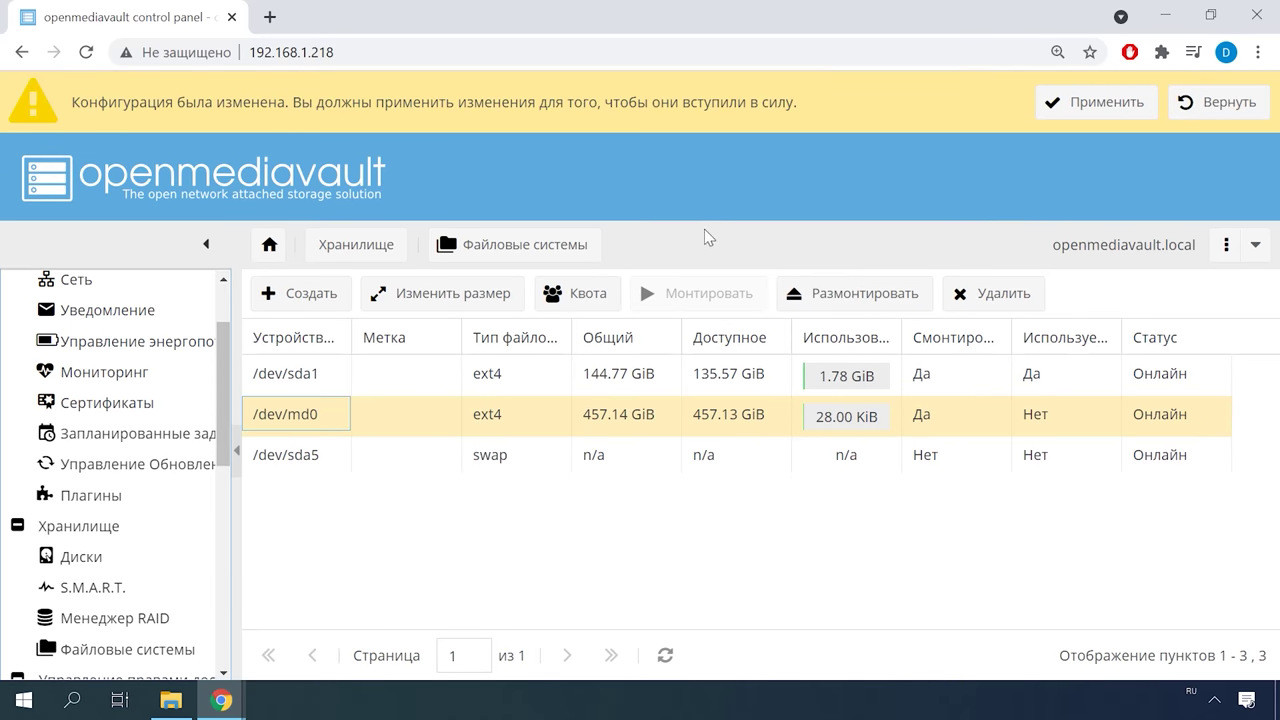
pyautogui.click(1111, 114)
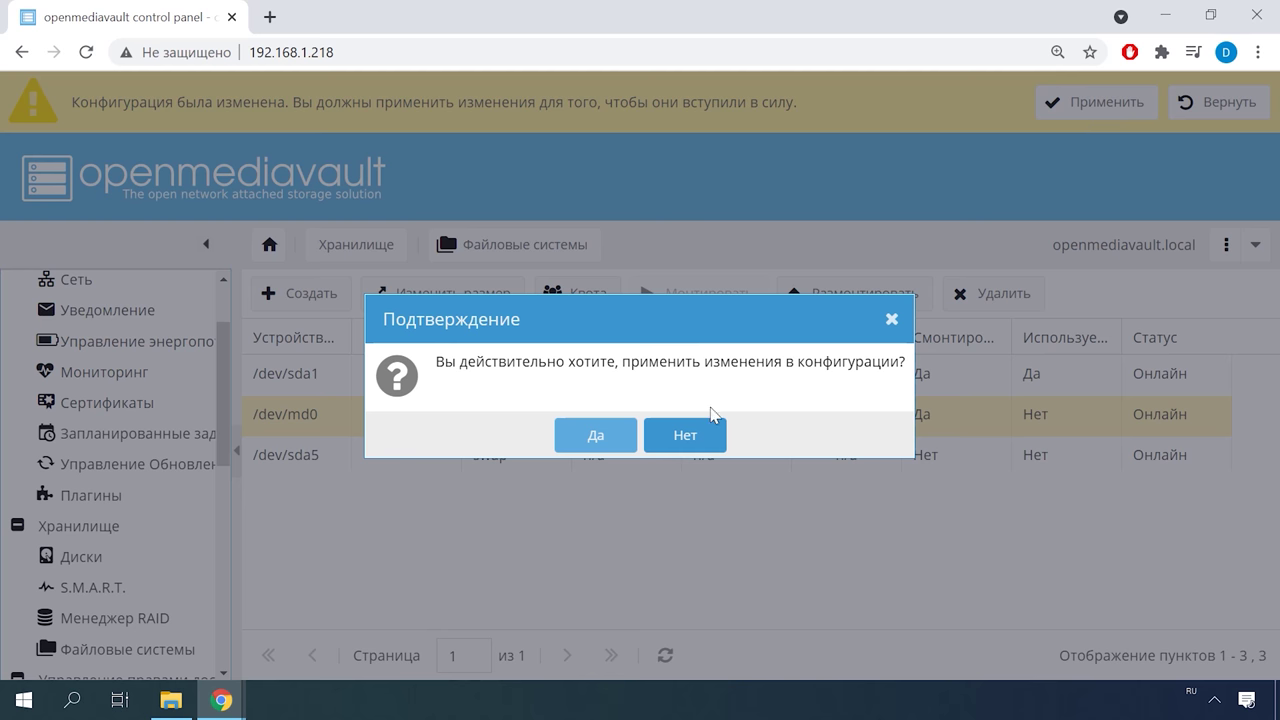
pyautogui.click(598, 445)
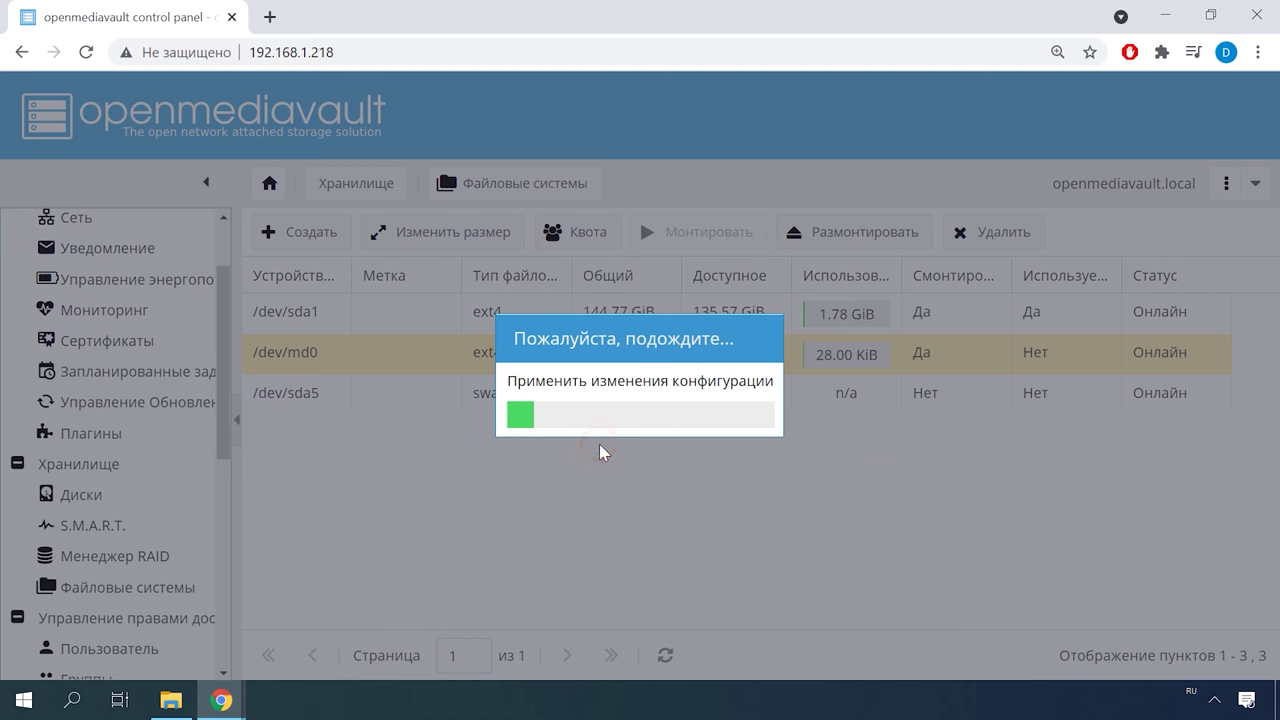
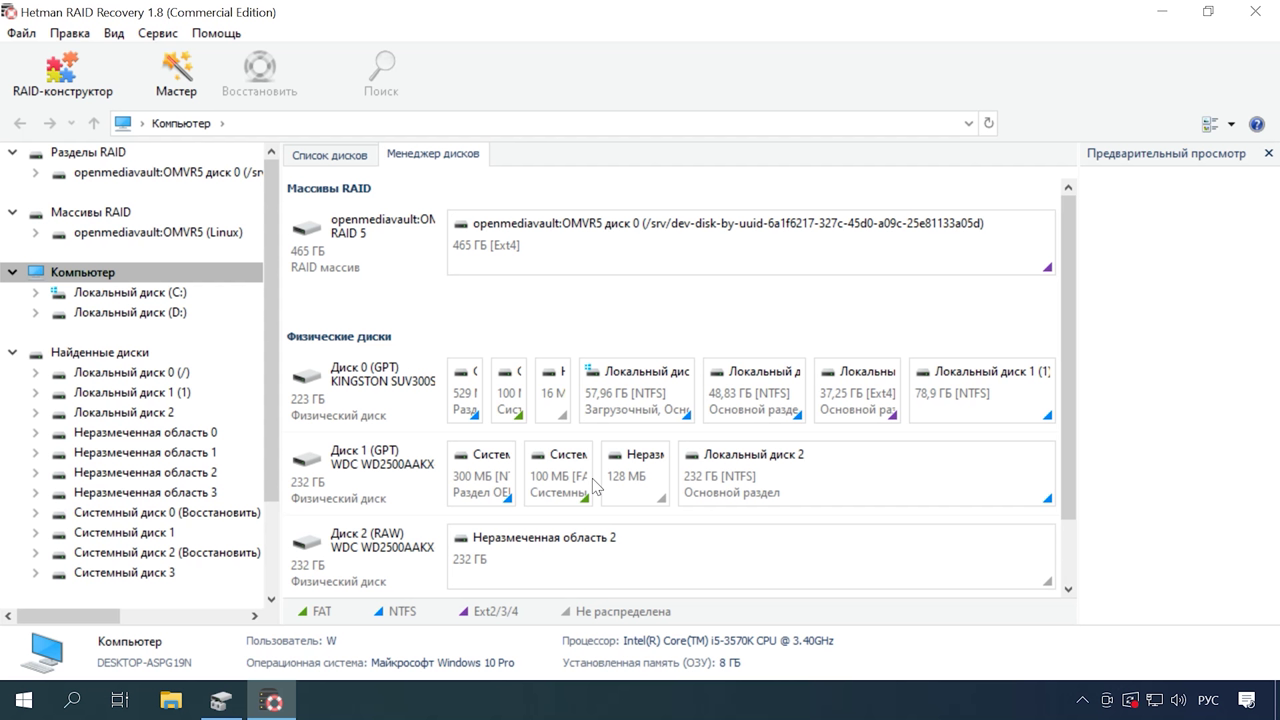
# - In Hetman RAID Recovery, run a quick scan of the Ext4 partition on the openmediavault:OMVR5 array and finish the wizard
pyautogui.click(404, 258)
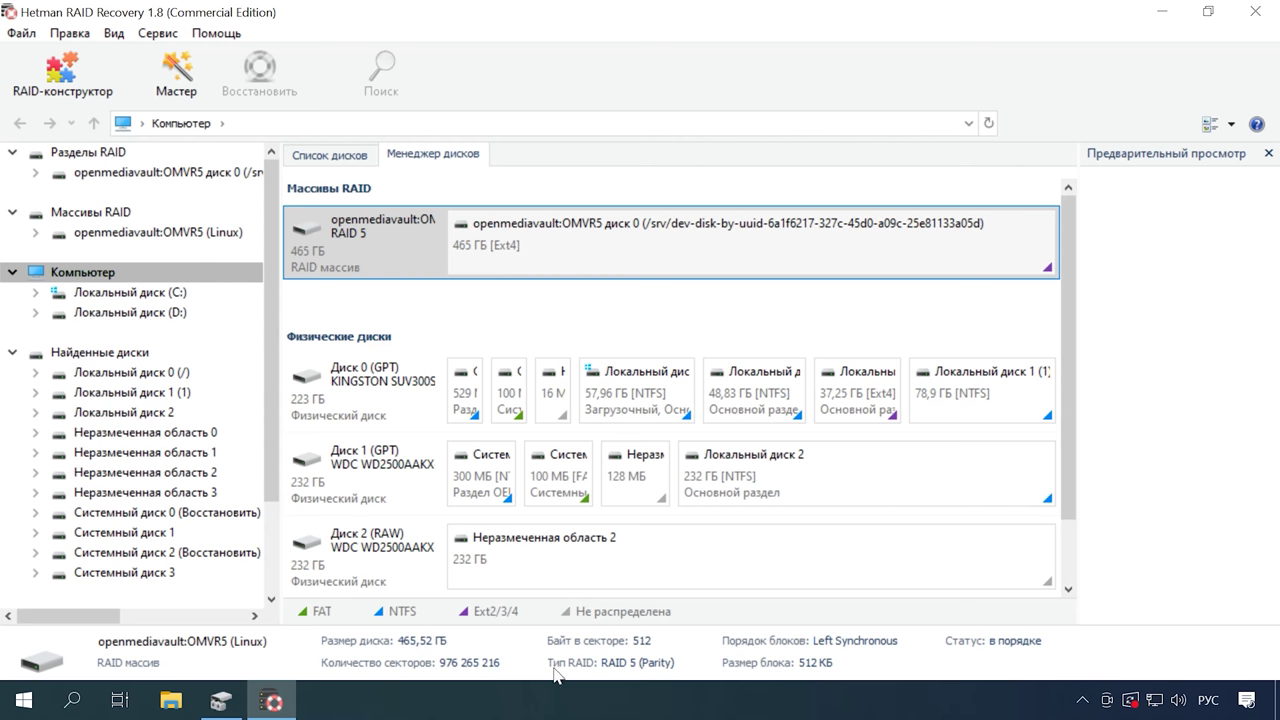
pyautogui.rightClick(592, 252)
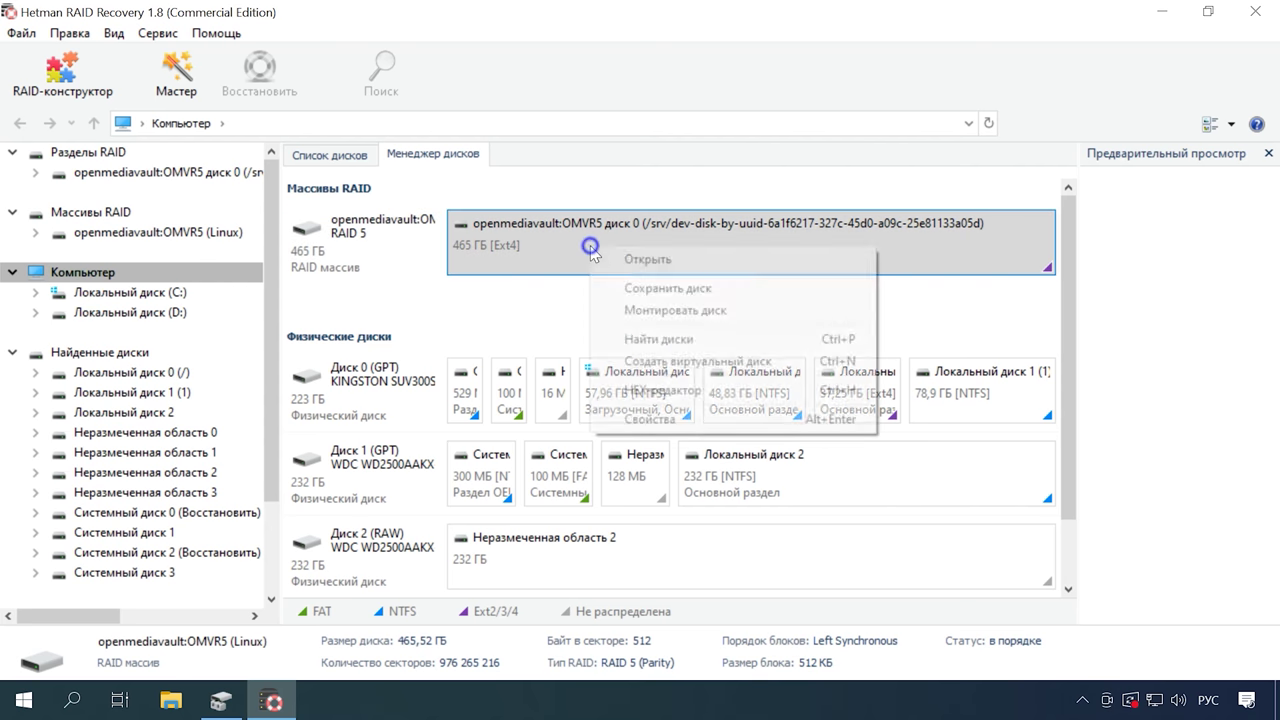
pyautogui.click(672, 262)
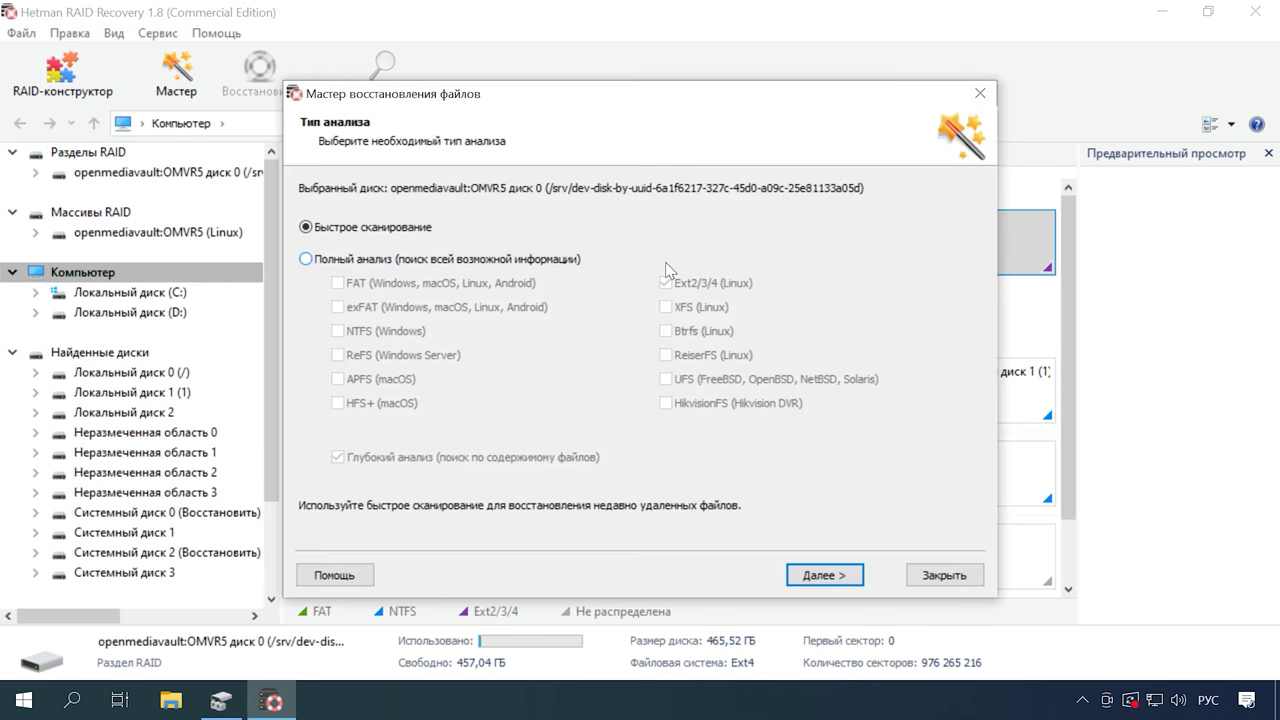
pyautogui.click(826, 576)
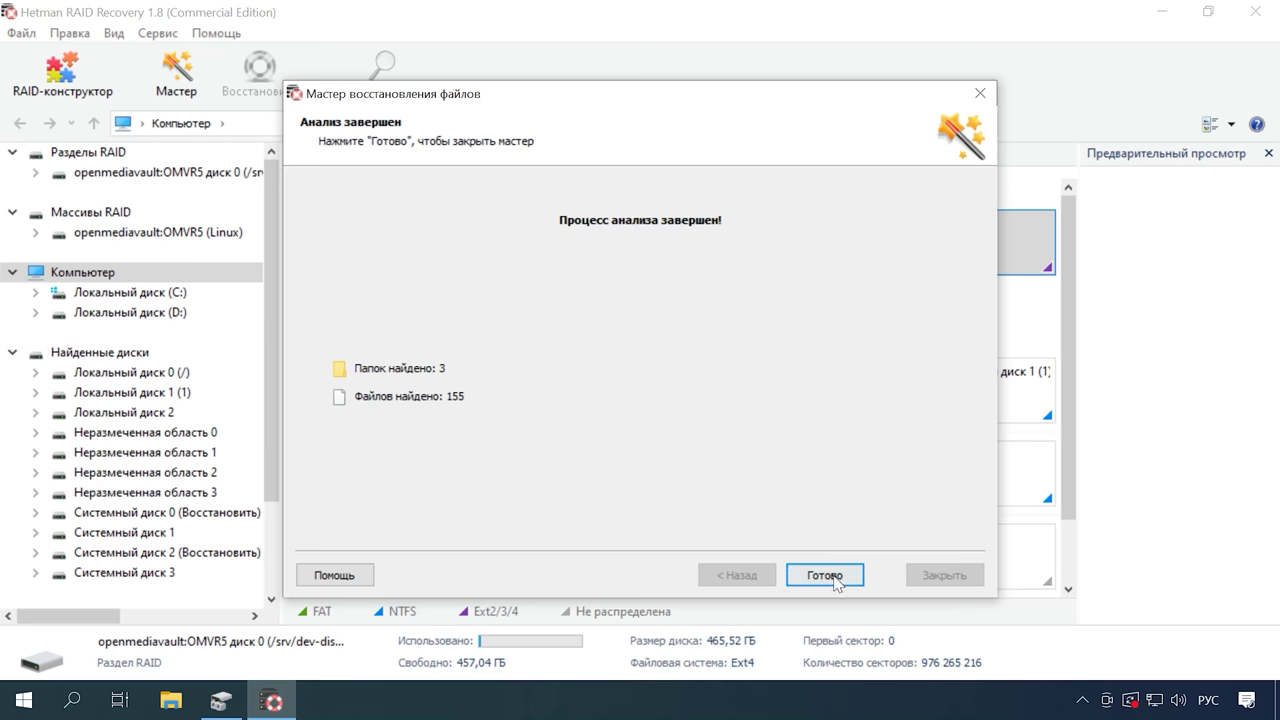
pyautogui.click(834, 579)
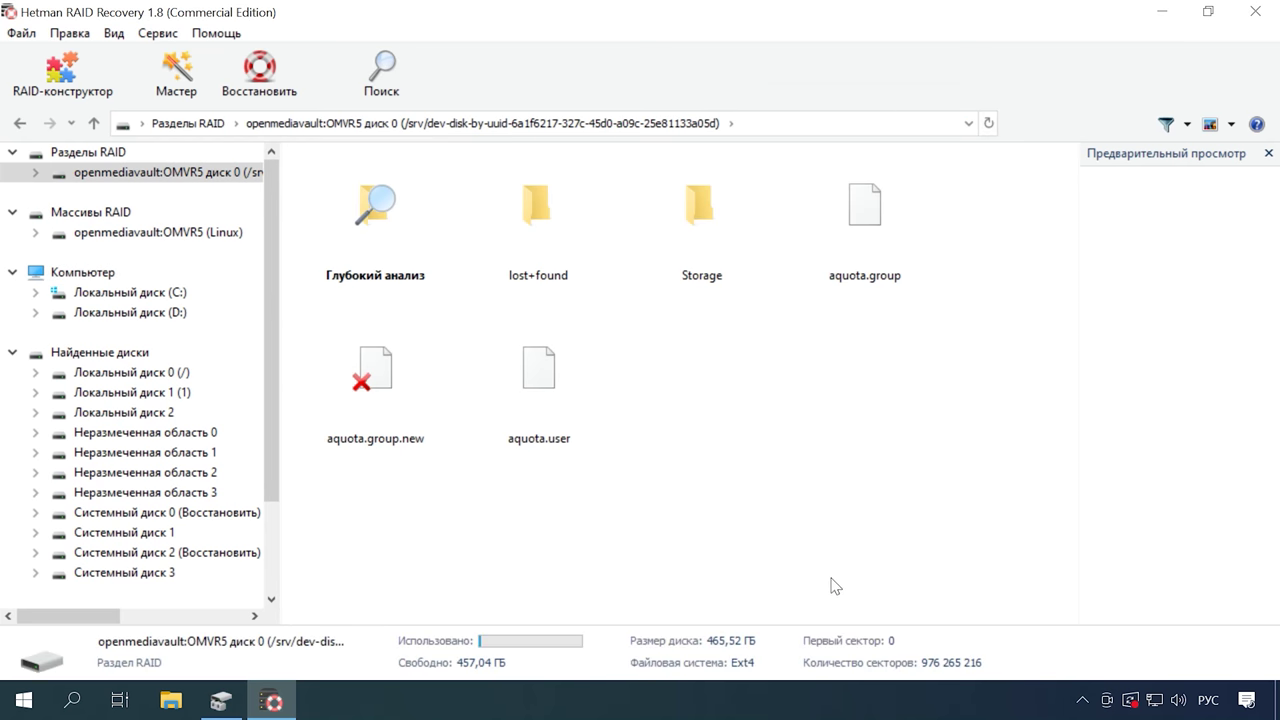
# - Open the Storage folder on the scanned partition and preview the deleted image 053.jpg
pyautogui.doubleClick(727, 271)
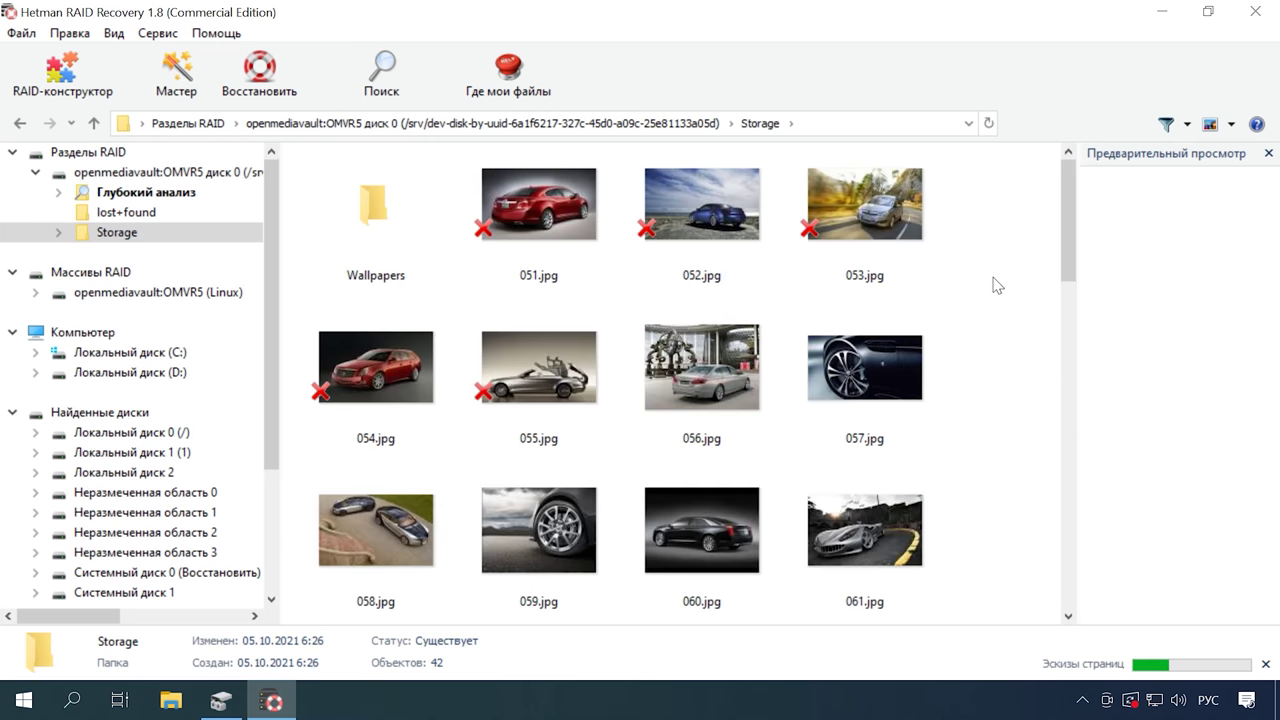
pyautogui.moveTo(1066, 261); pyautogui.dragTo(1063, 230)
pyautogui.click(781, 232)
pyautogui.click(846, 228)
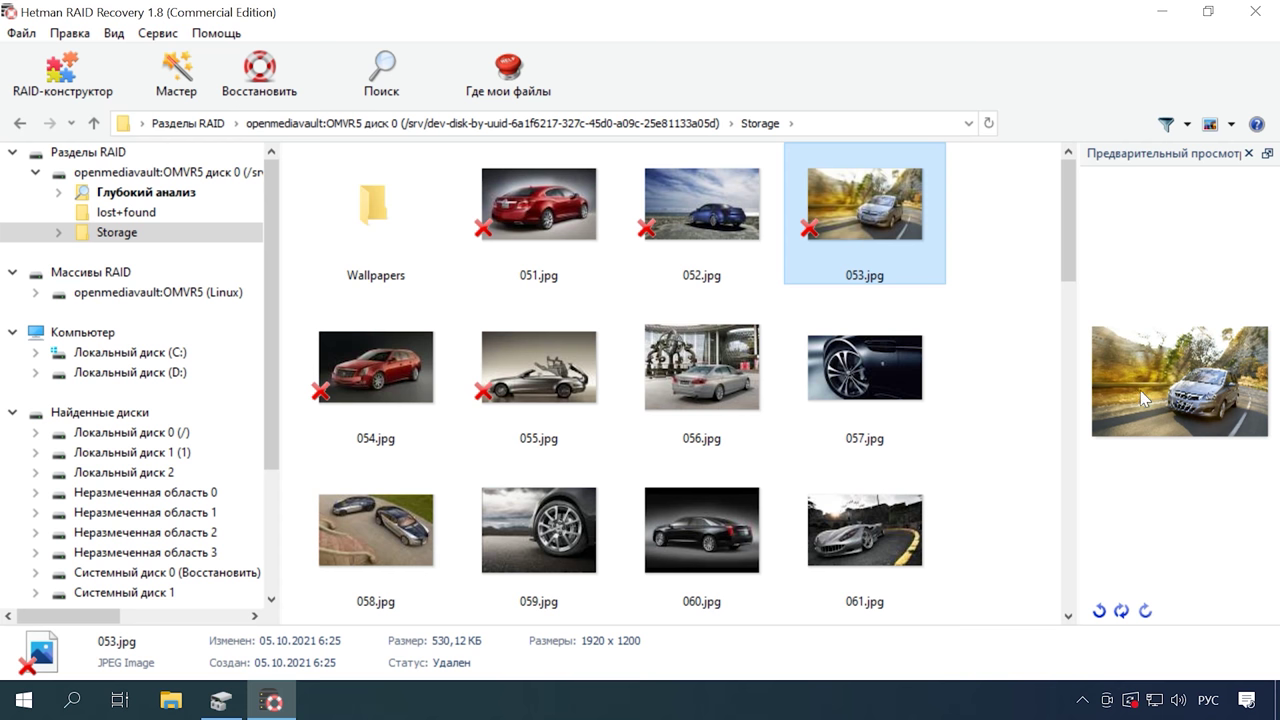
# - Recover the deleted images 051.jpg to 055.jpg to the hard disk folder C:\10\ and finish the recovery wizard
pyautogui.moveTo(990, 203); pyautogui.dragTo(528, 213)
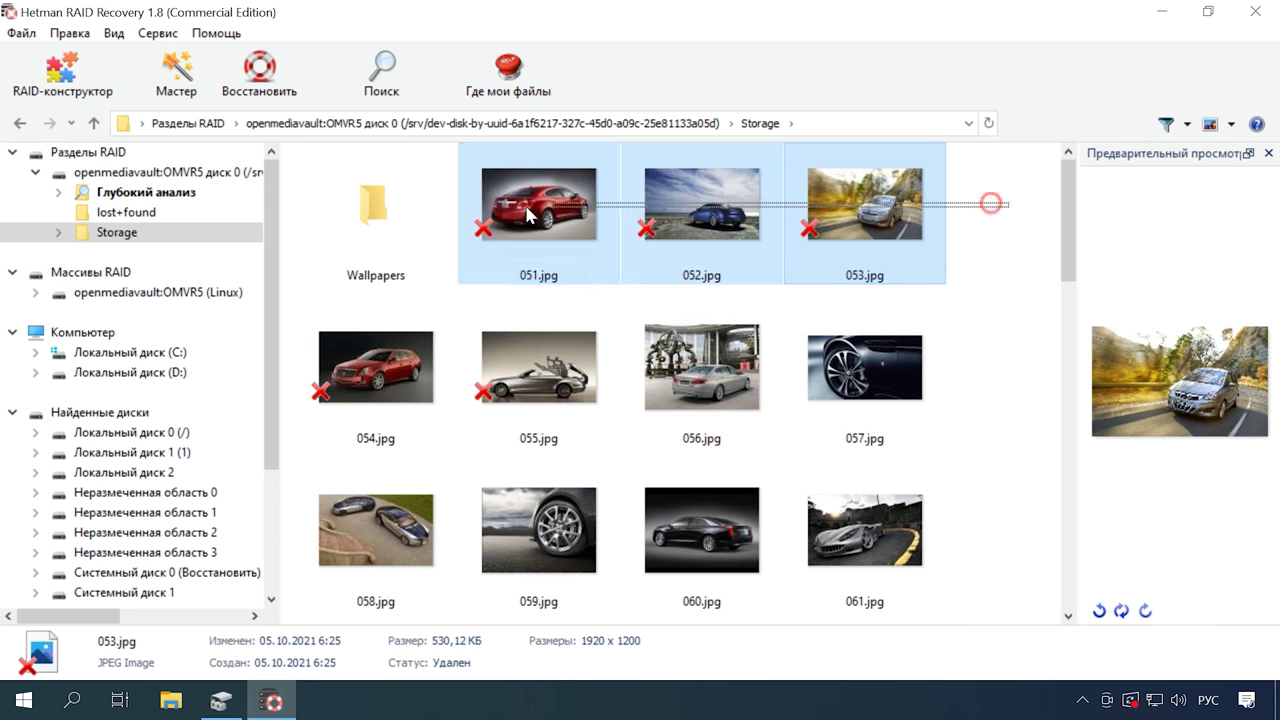
pyautogui.keyDown('ctrl'); pyautogui.click(520, 375); pyautogui.keyUp('ctrl')
pyautogui.keyDown('ctrl'); pyautogui.click(376, 380); pyautogui.keyUp('ctrl')
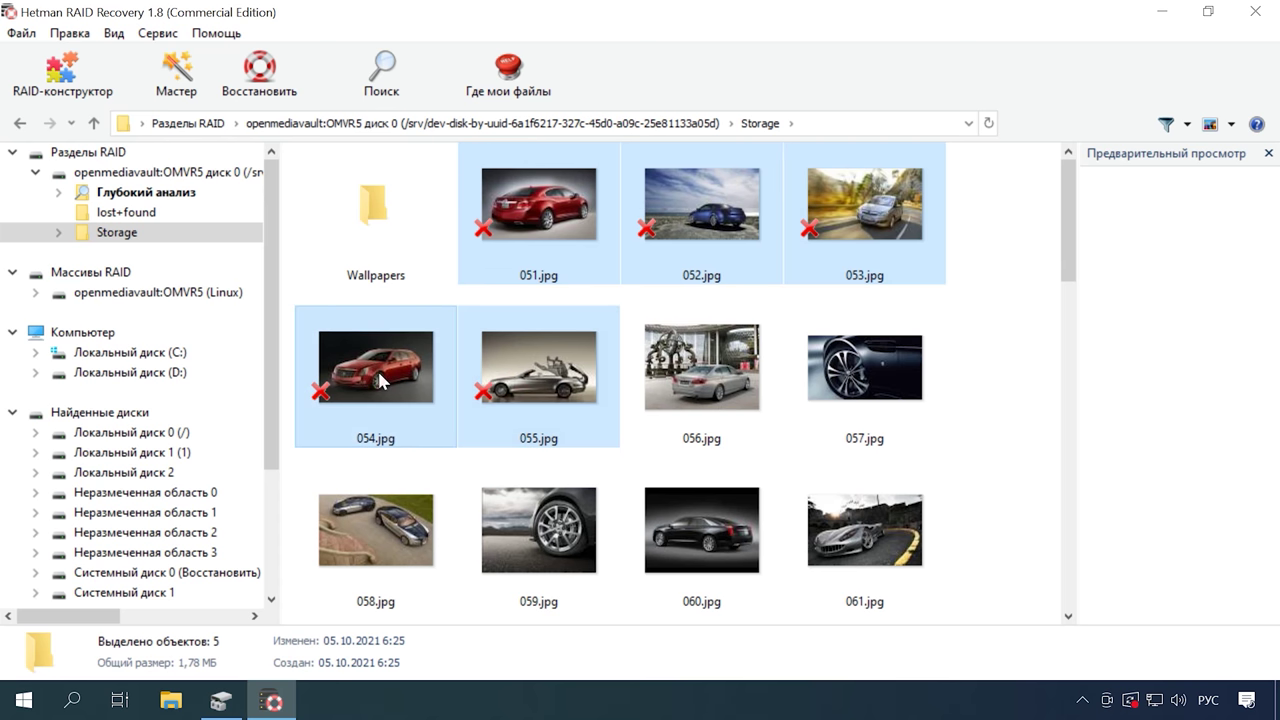
pyautogui.click(258, 98)
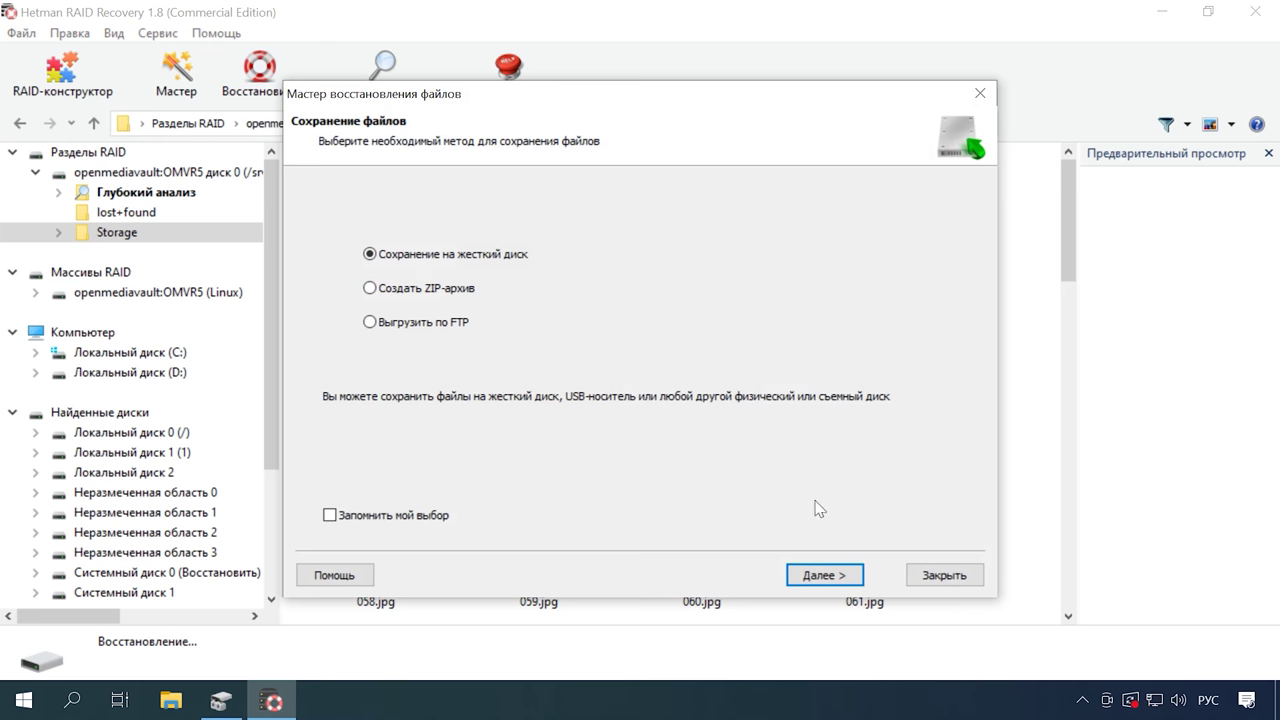
pyautogui.click(830, 578)
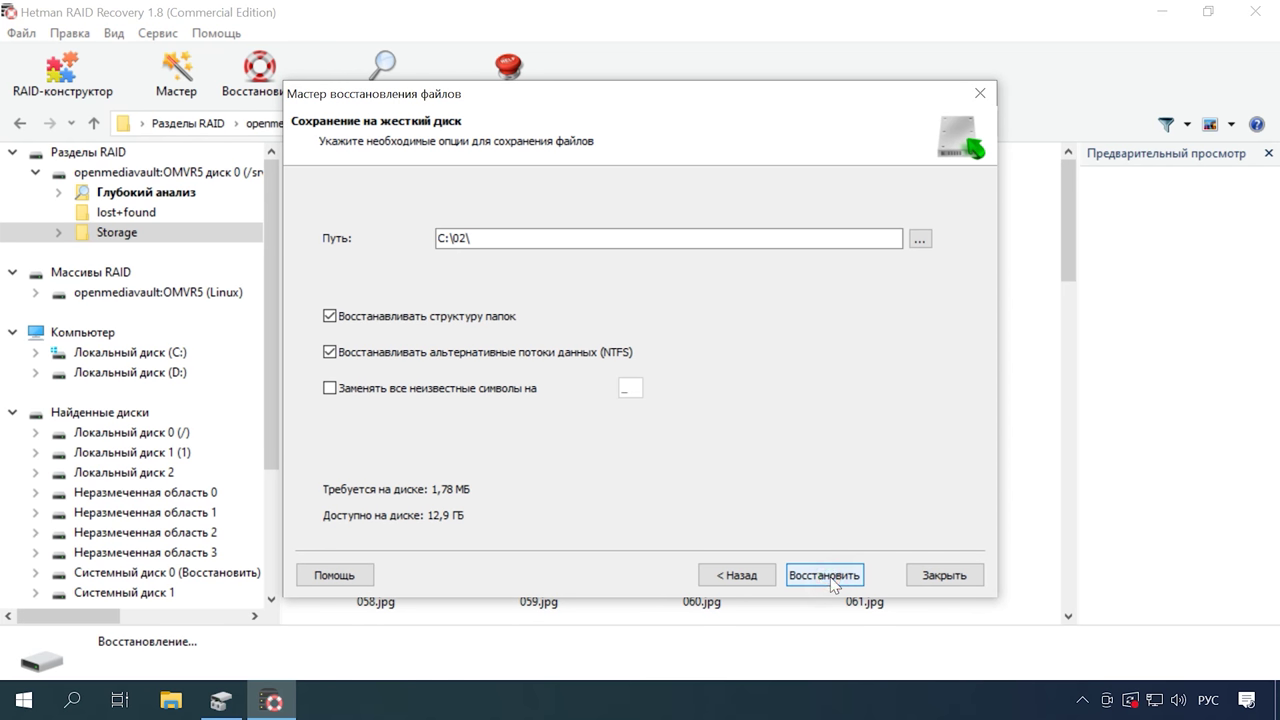
pyautogui.click(469, 239)
pyautogui.doubleClick(460, 239)
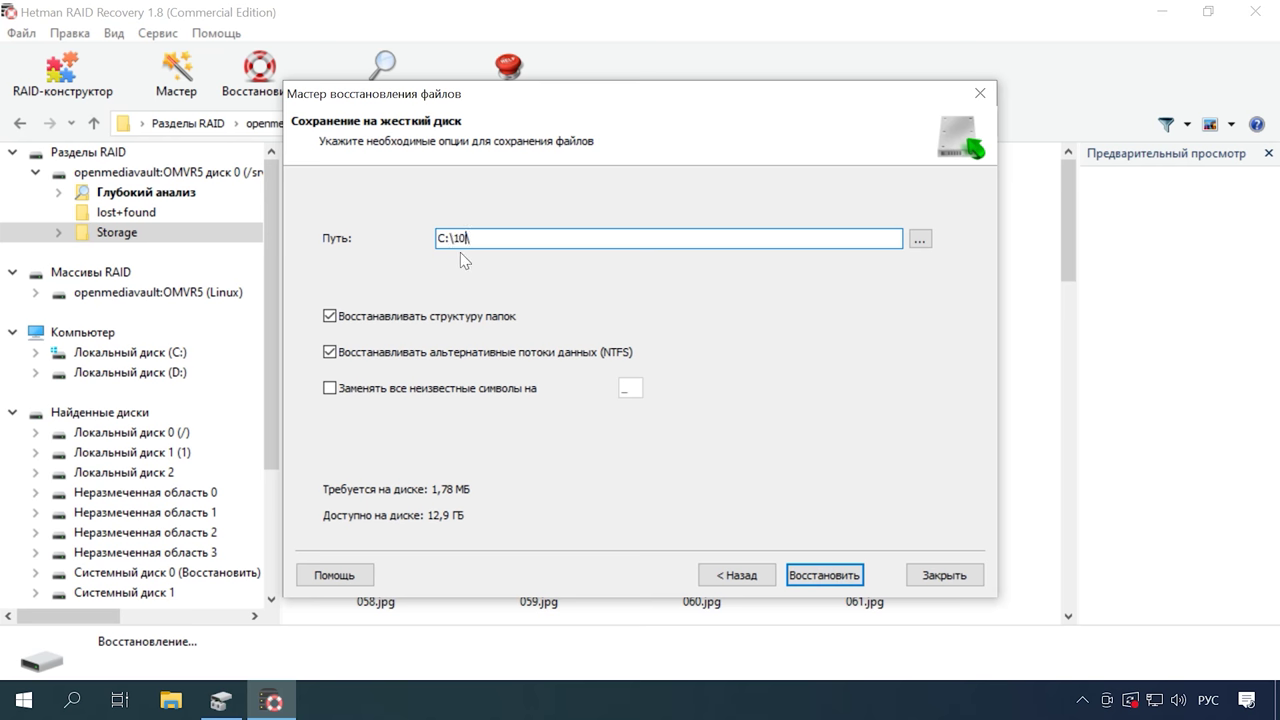
pyautogui.click(838, 583)
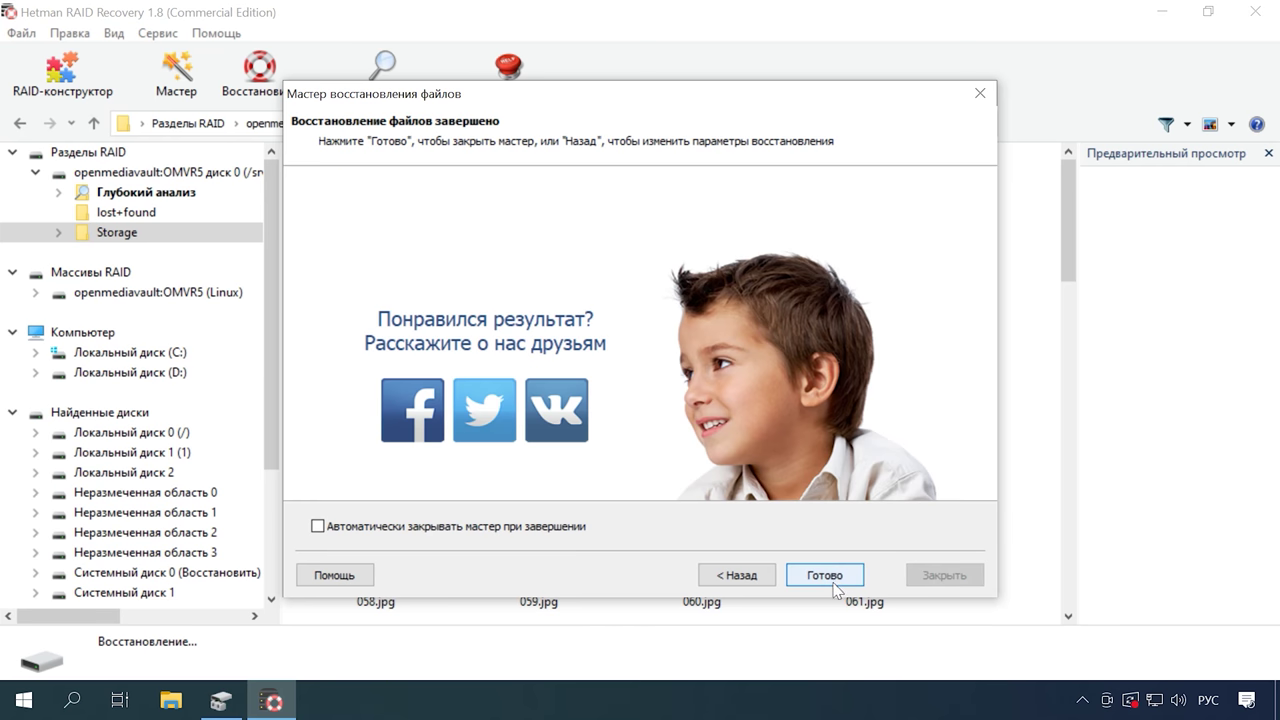
pyautogui.click(826, 585)
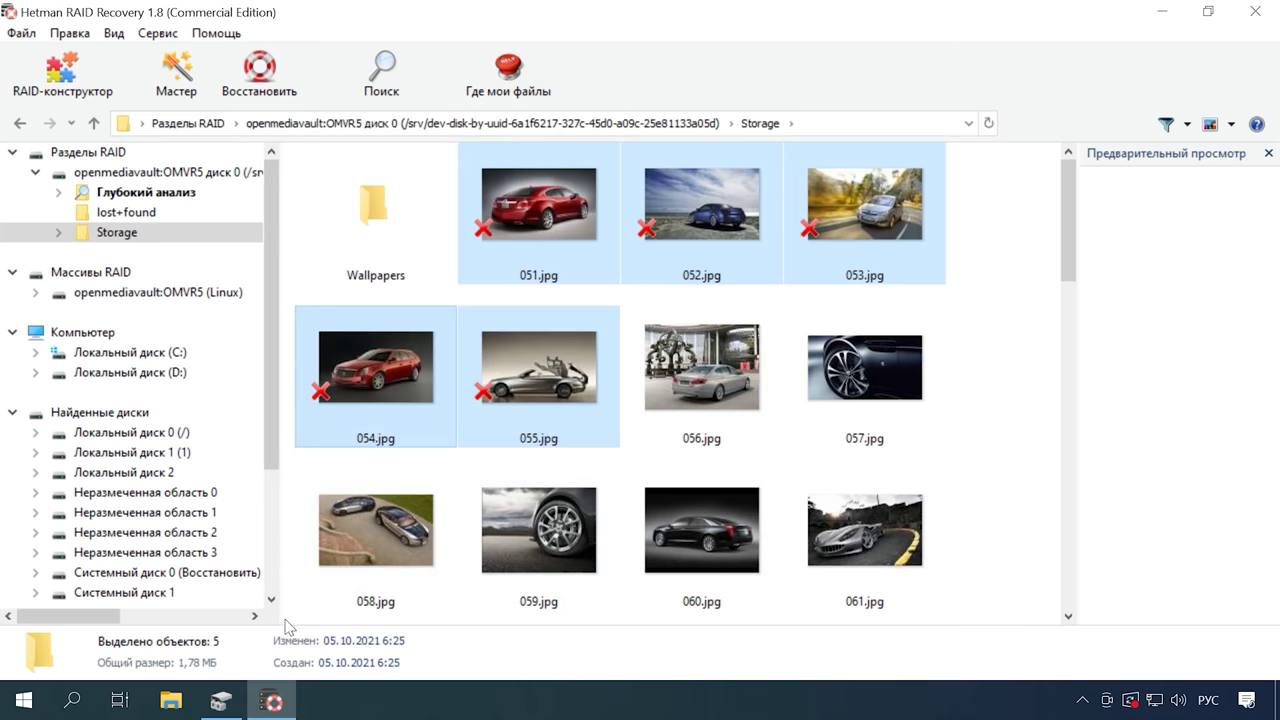
# - In File Explorer, open folder 10 on drive C: and check the recovered images
pyautogui.click(171, 700)
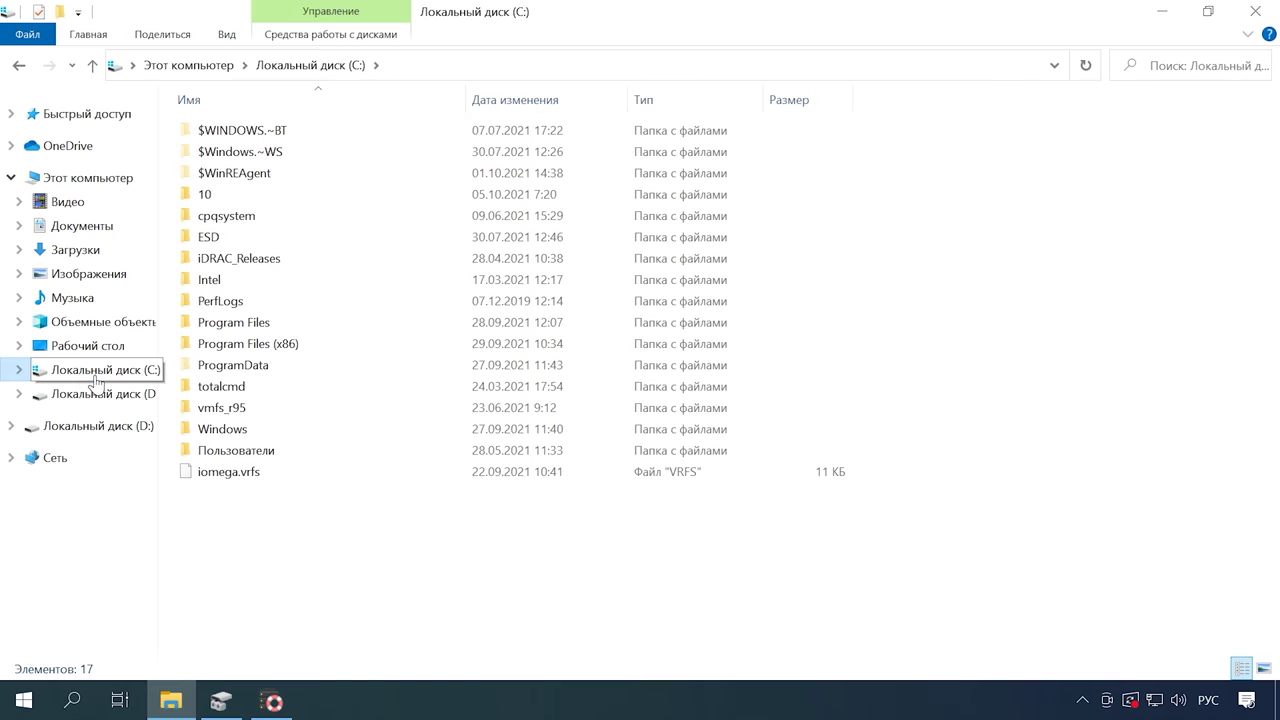
pyautogui.doubleClick(205, 195)
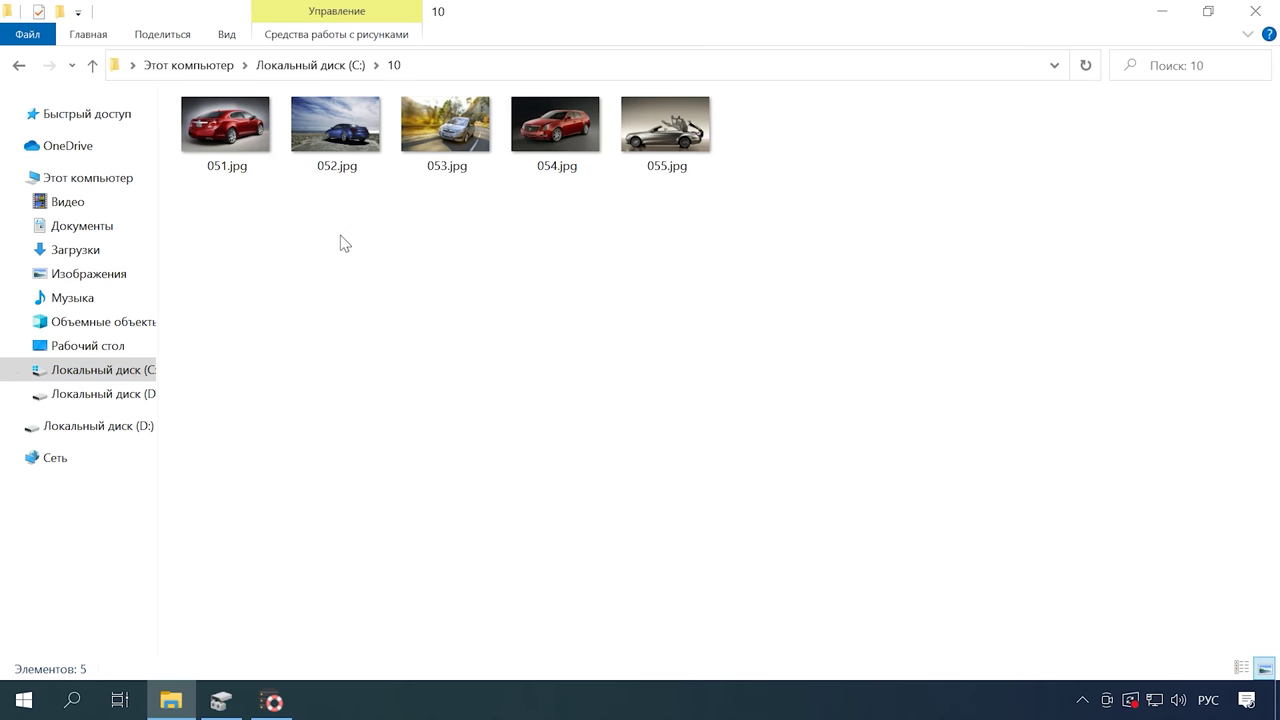
pyautogui.moveTo(790, 218); pyautogui.dragTo(170, 142)
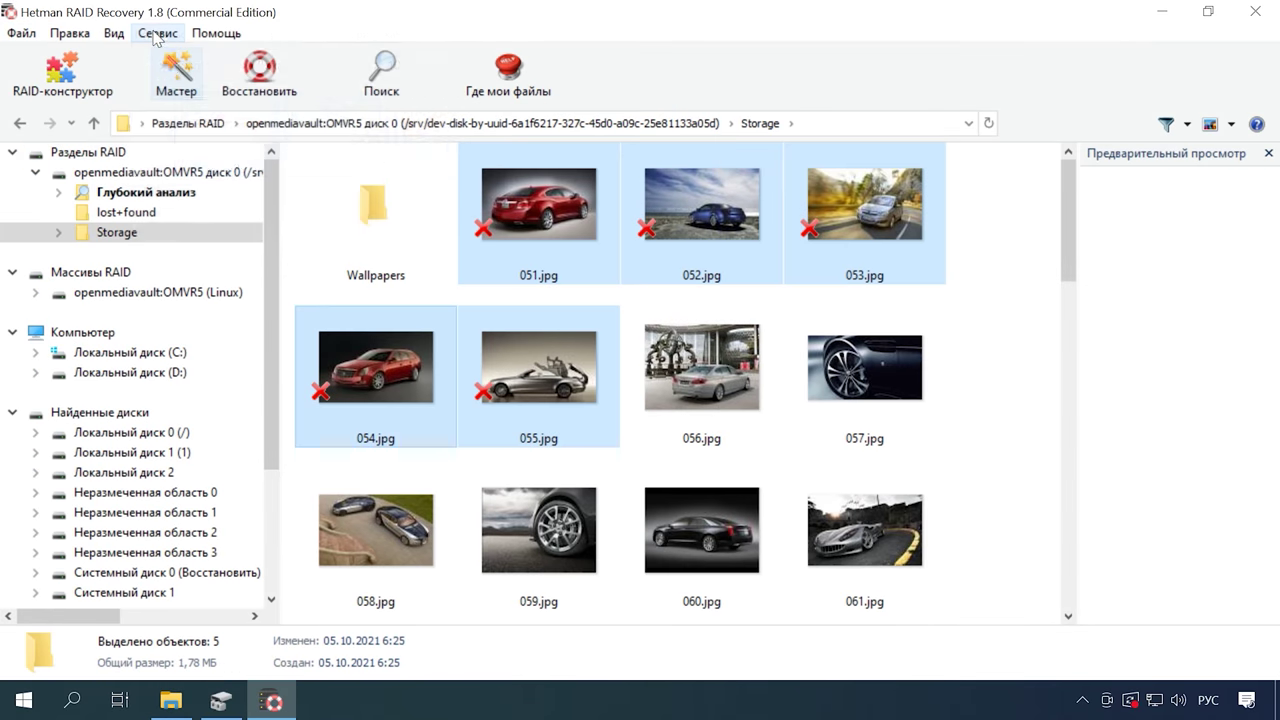
# - Open disk image creation for the OMVR5 partition and set a partial image size in sectors, starting from 0
pyautogui.click(157, 33)
pyautogui.click(226, 85)
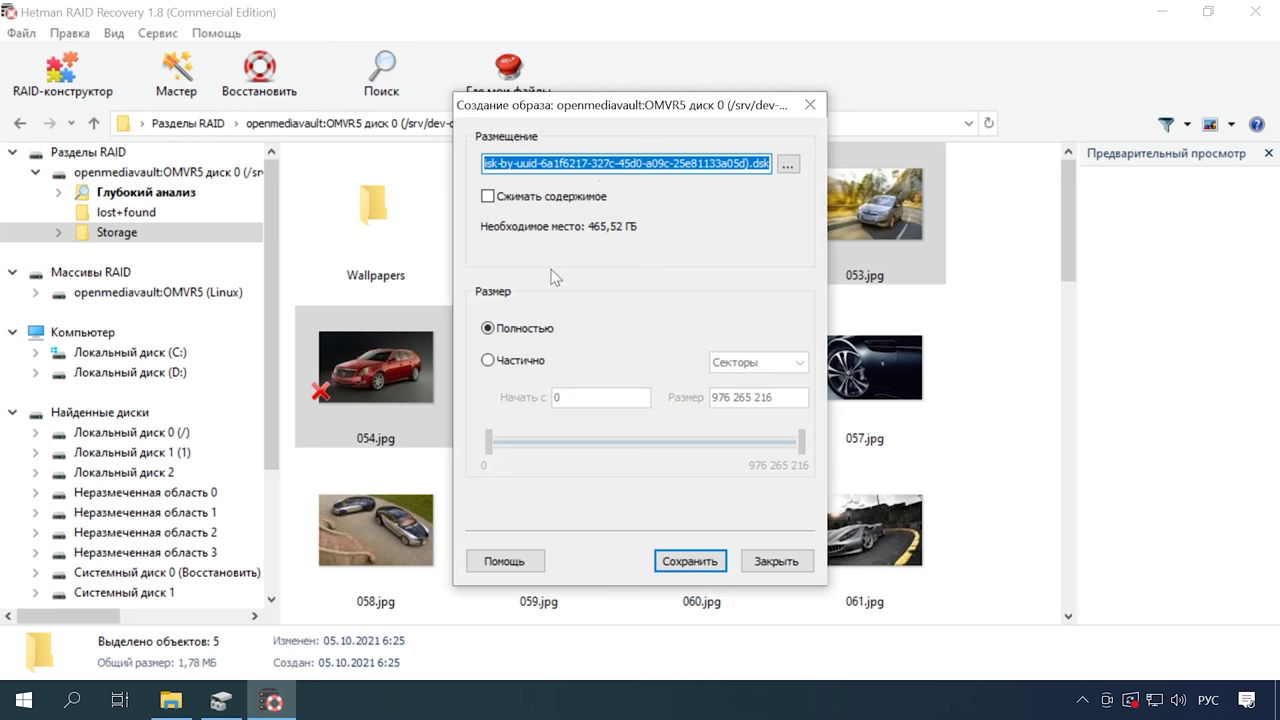
pyautogui.click(513, 363)
pyautogui.click(801, 363)
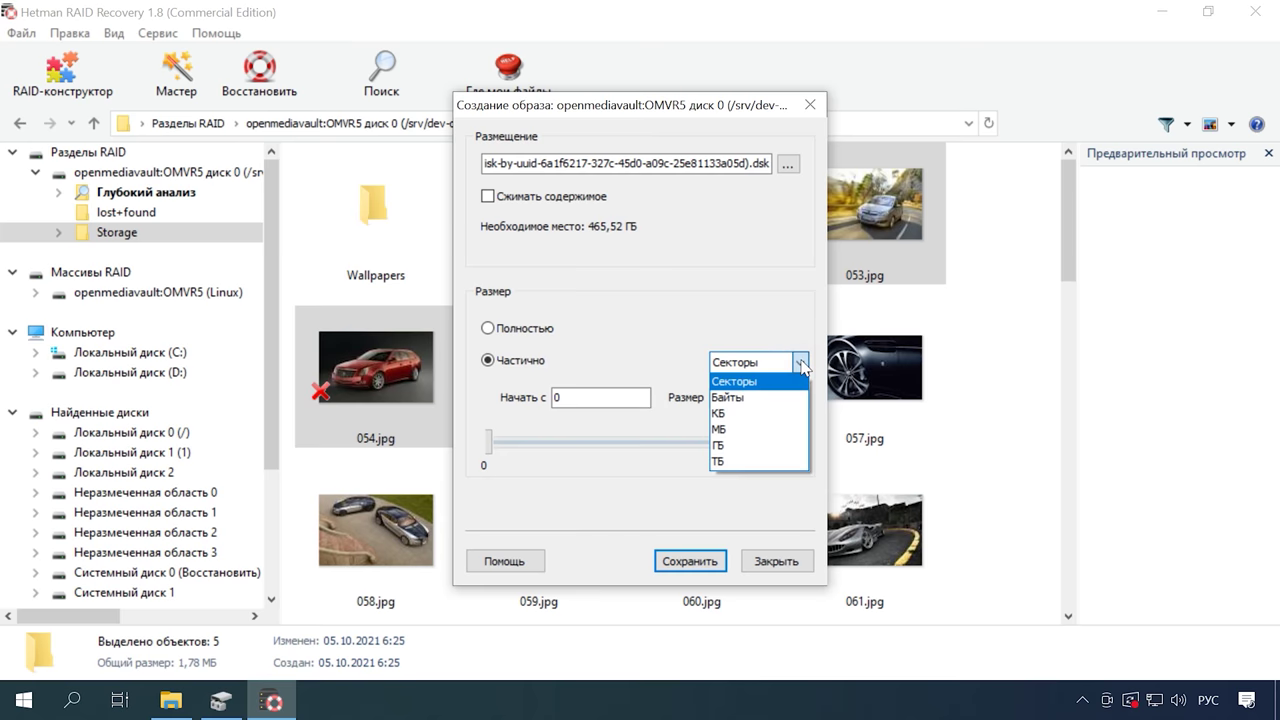
pyautogui.click(801, 363)
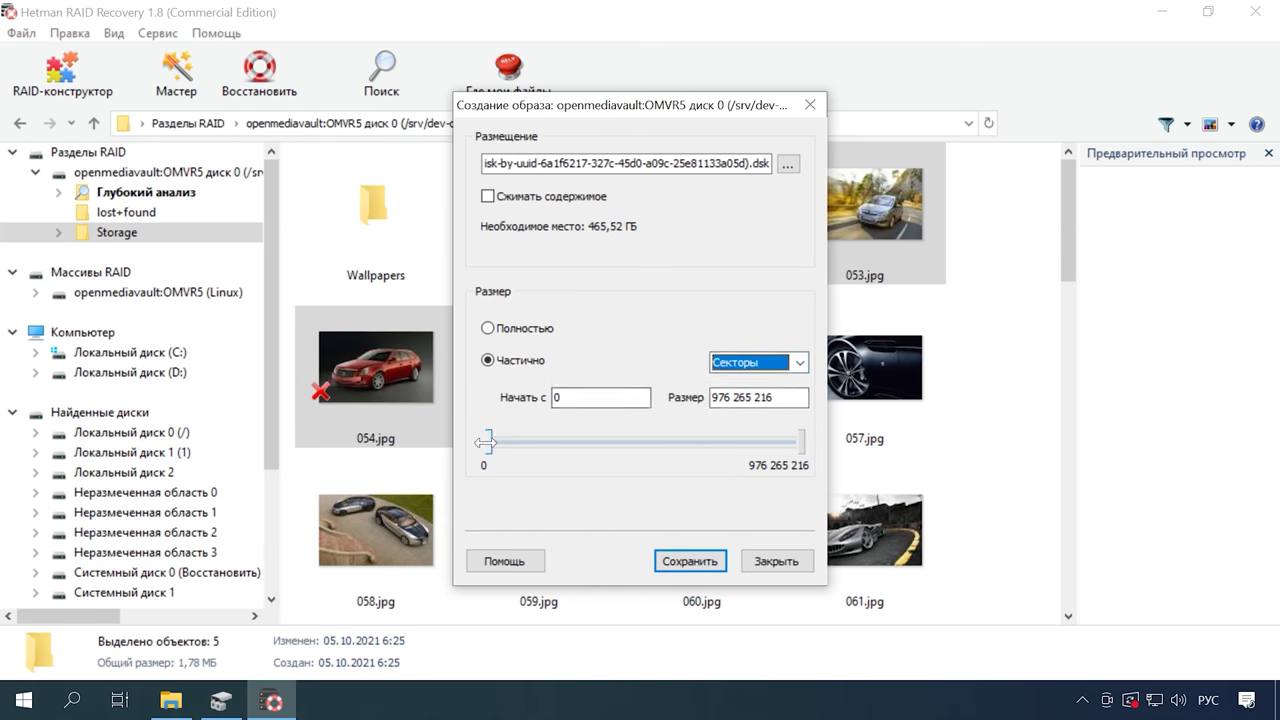
pyautogui.moveTo(489, 443)
pyautogui.mouseDown()
pyautogui.moveTo(547, 443)
pyautogui.moveTo(484, 444)
pyautogui.mouseUp()
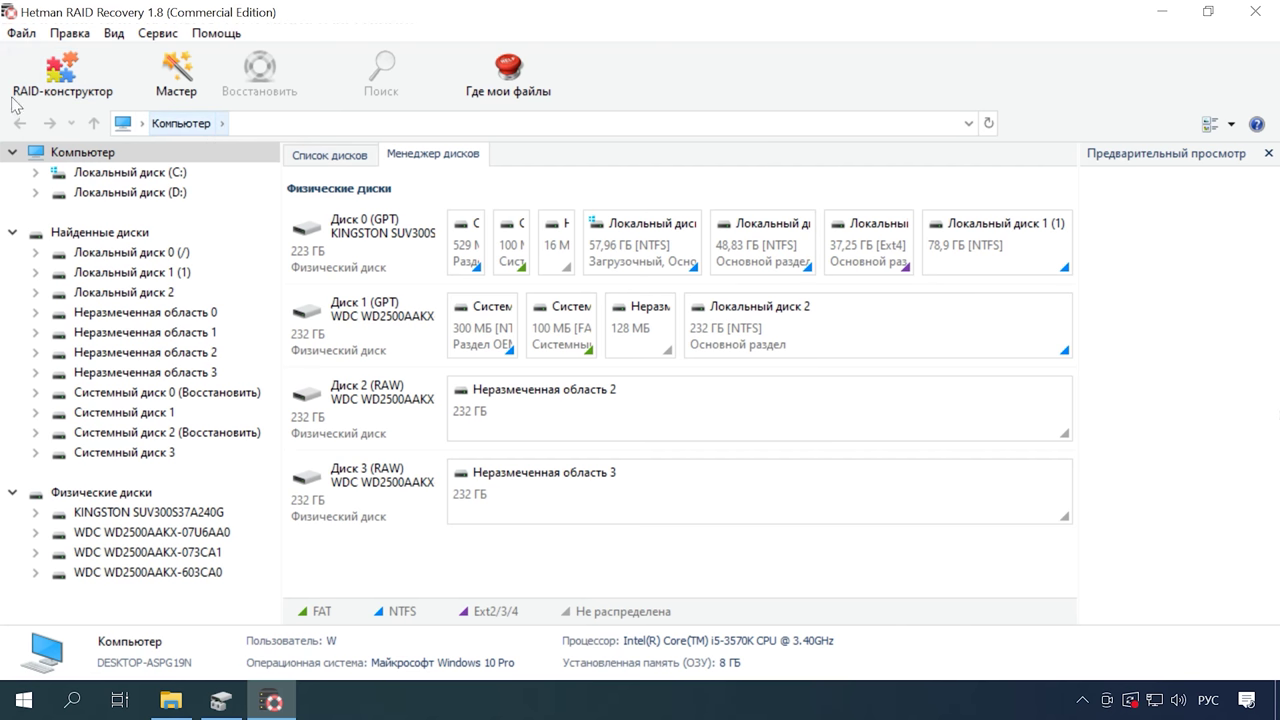
# - Start the RAID constructor and choose manual creation of the array
pyautogui.click(92, 100)
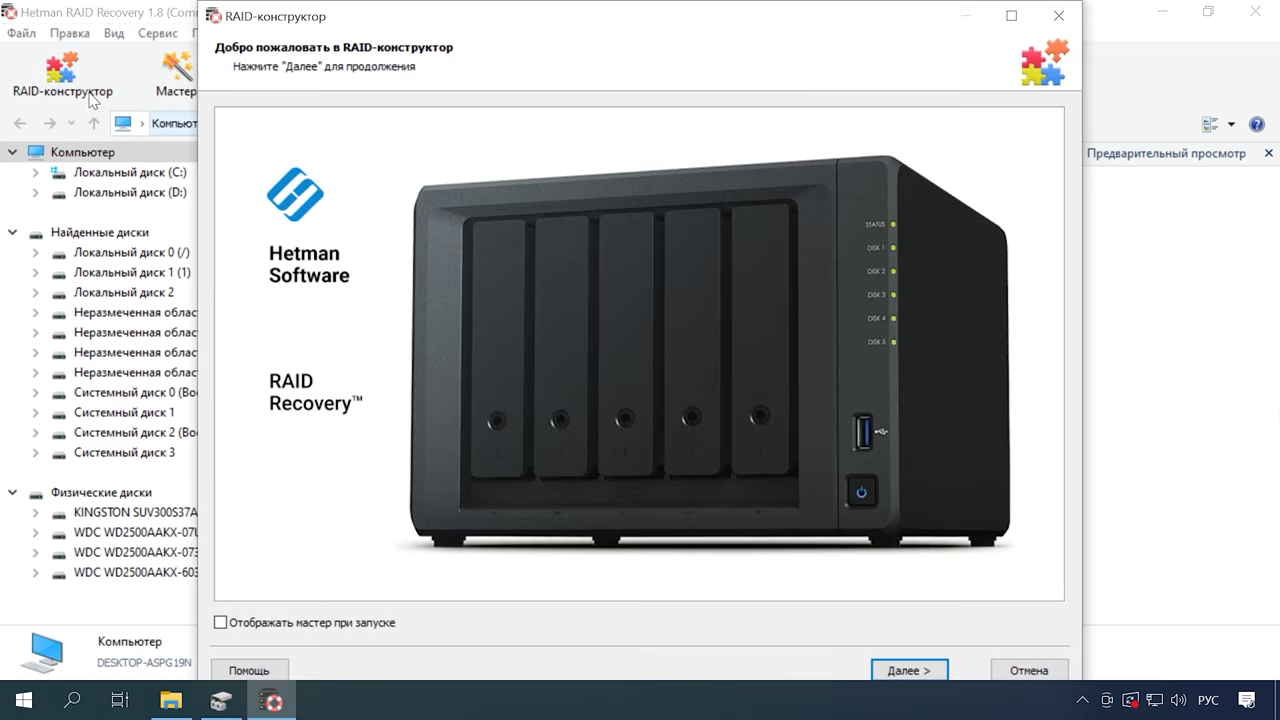
pyautogui.click(910, 671)
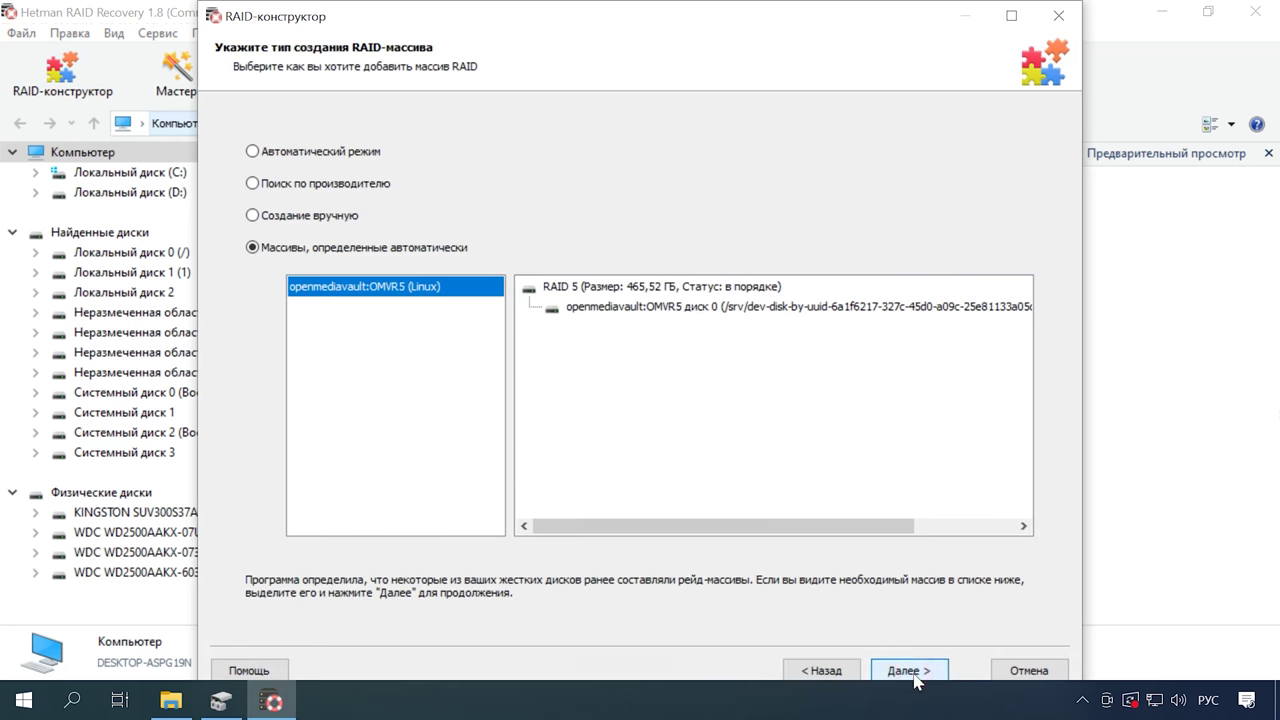
pyautogui.click(283, 218)
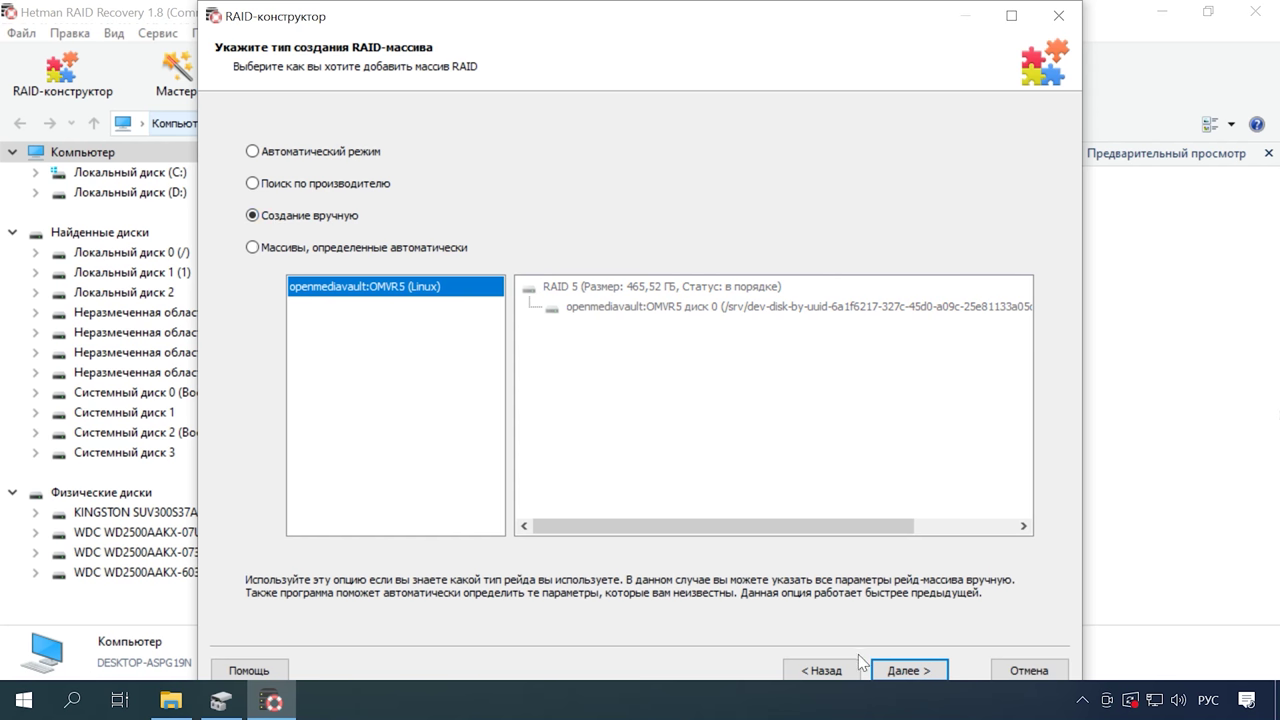
pyautogui.click(886, 668)
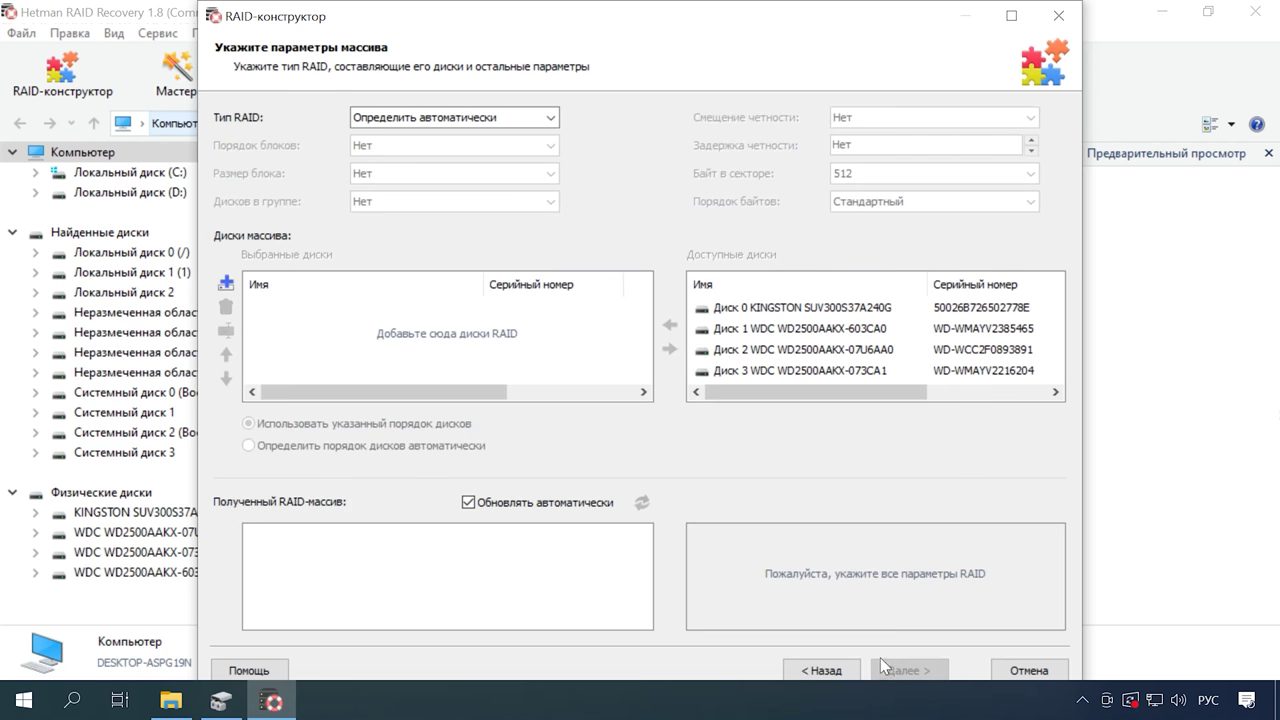
# - Set the array type to RAID 5 (Parity), the block order to Left Synchronous and the block size to 512 KB
pyautogui.click(548, 118)
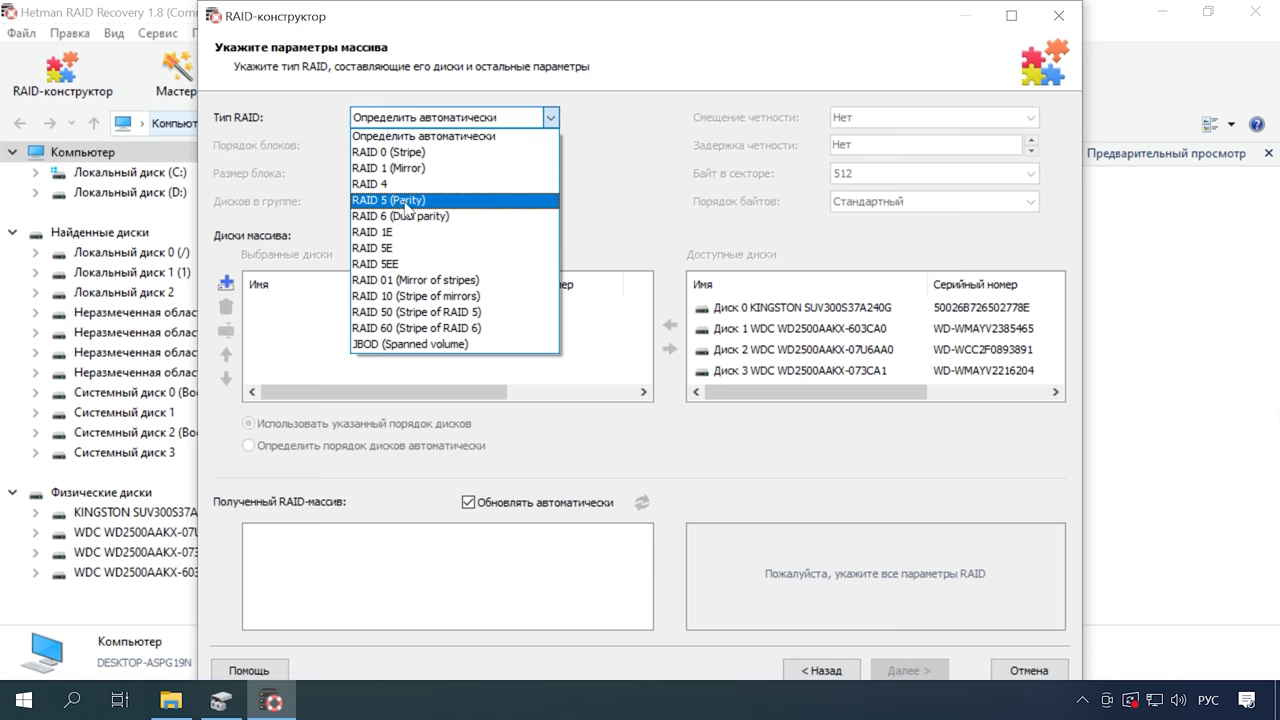
pyautogui.click(412, 203)
pyautogui.click(551, 146)
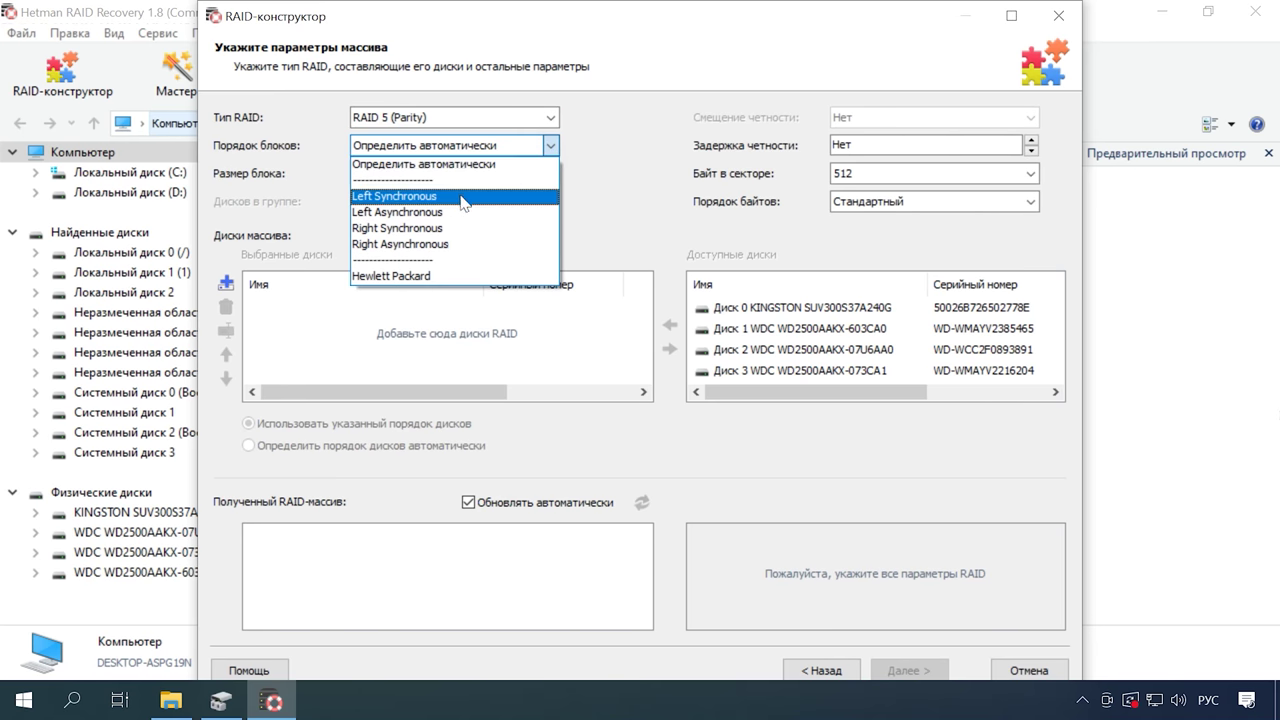
pyautogui.click(430, 197)
pyautogui.click(550, 173)
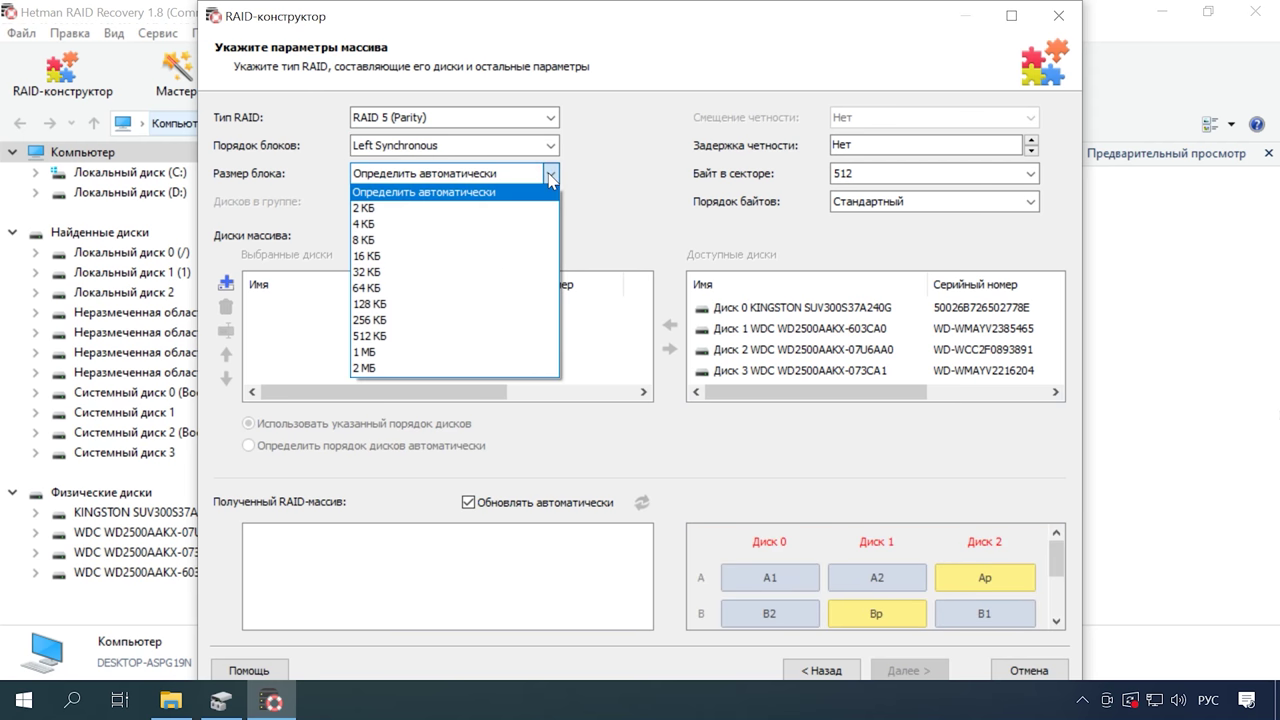
pyautogui.click(390, 337)
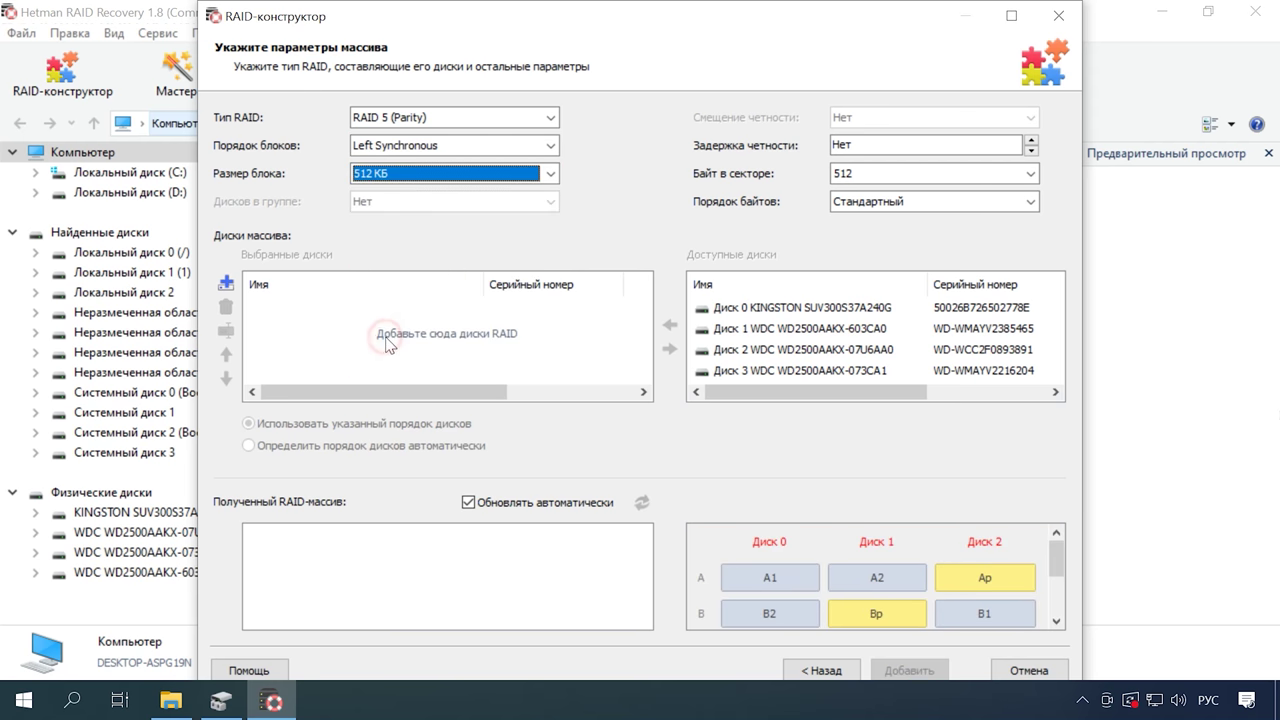
# - Add the three WDC WD2500AAKX drives, Disk 1, Disk 2 and Disk 3, to the array's selected disks
pyautogui.click(848, 332)
pyautogui.click(668, 324)
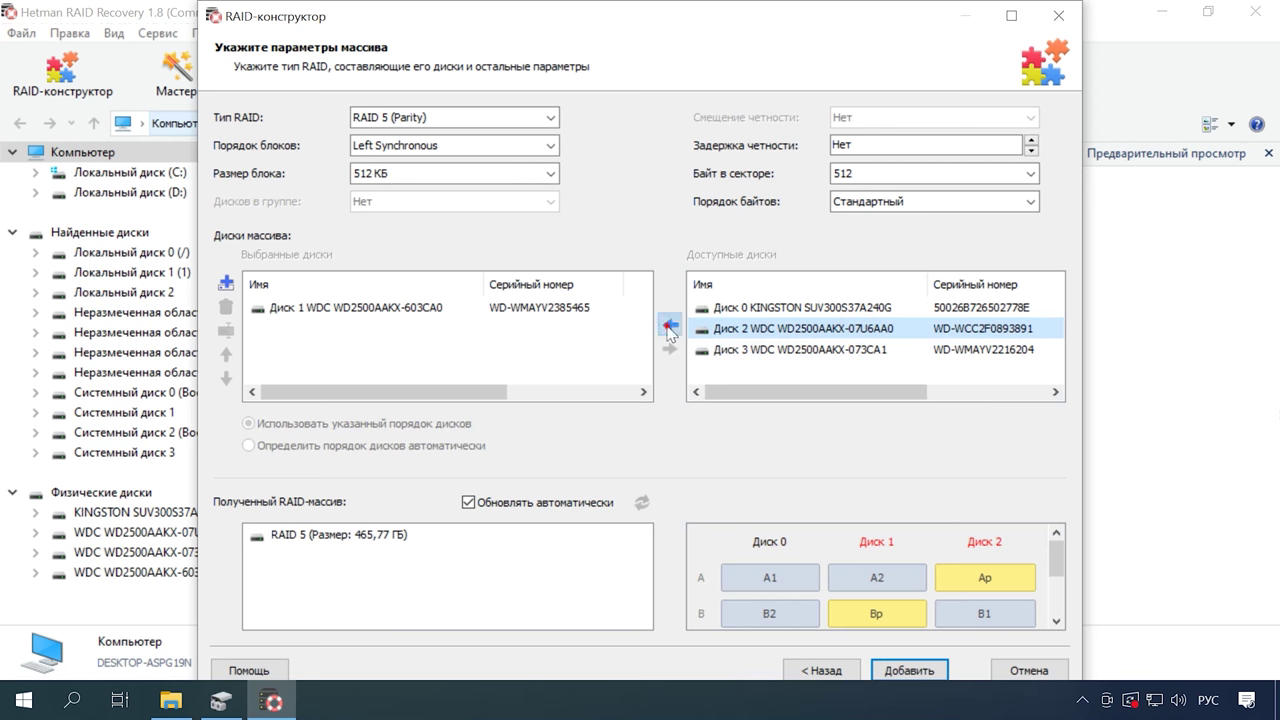
pyautogui.click(668, 324)
pyautogui.click(667, 324)
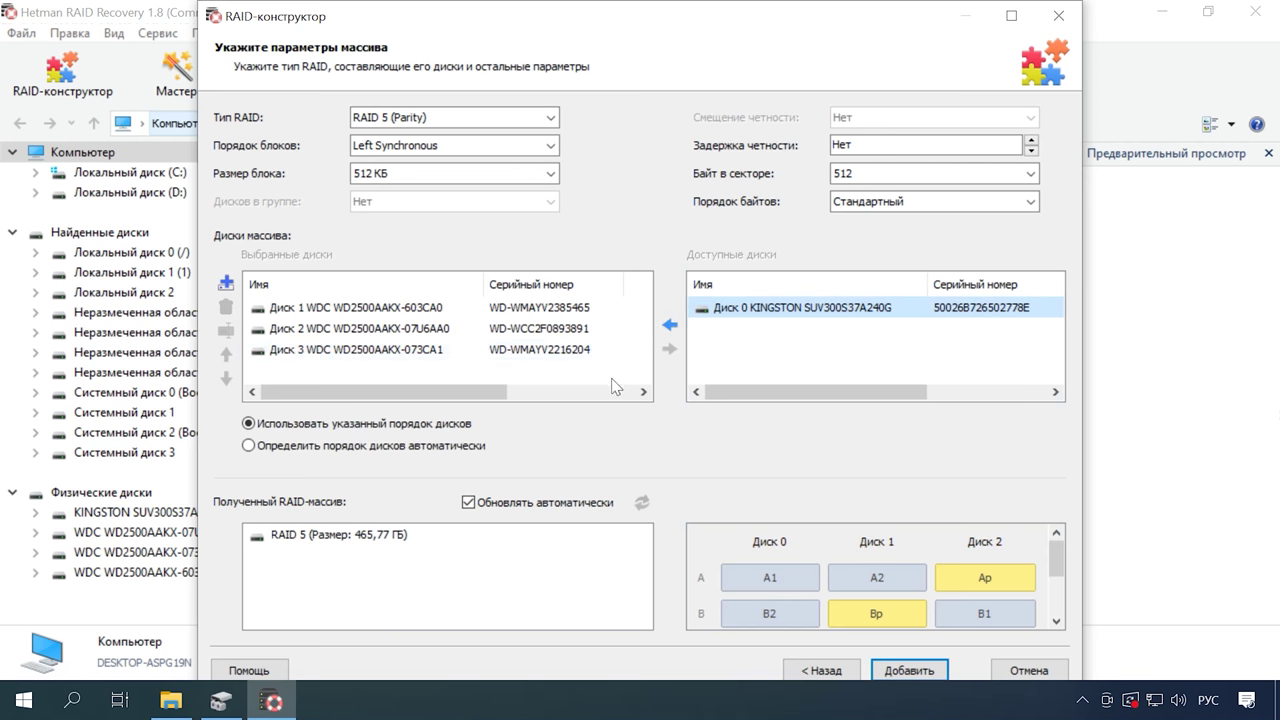
# - Try moving Disk 2 up and down in the disk order, and add an empty disk and remove it
pyautogui.click(345, 308)
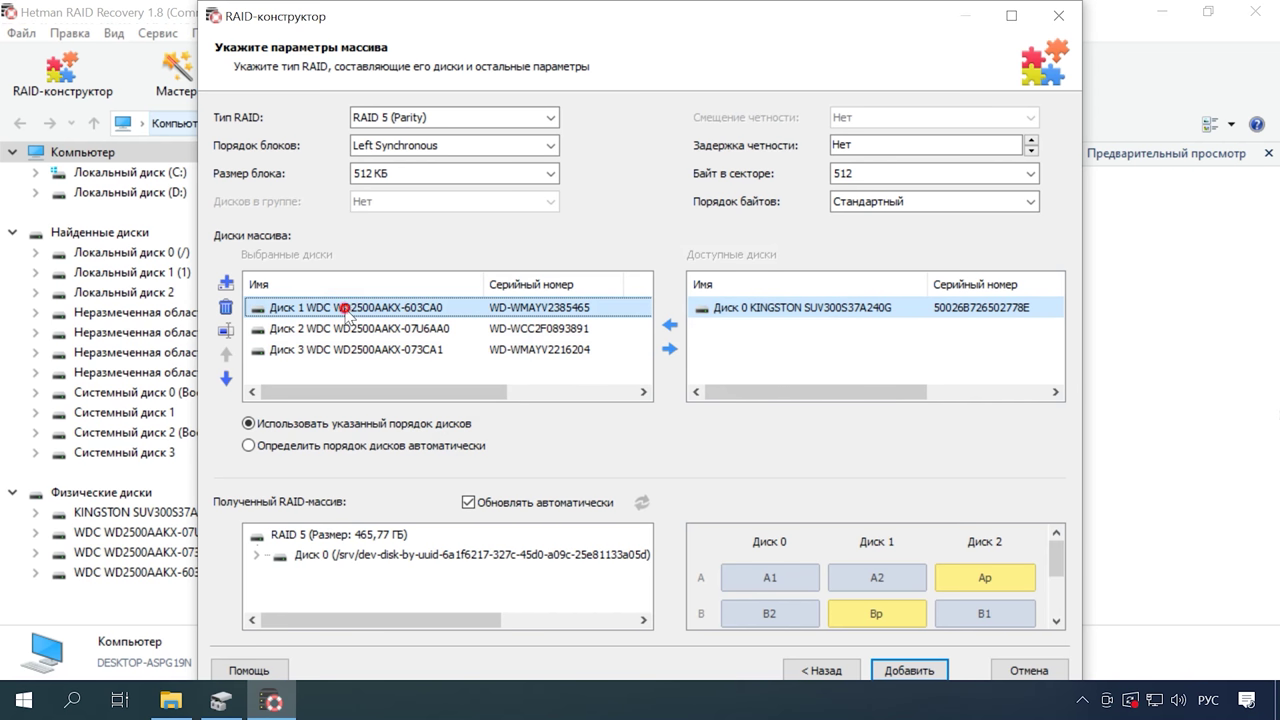
pyautogui.click(306, 328)
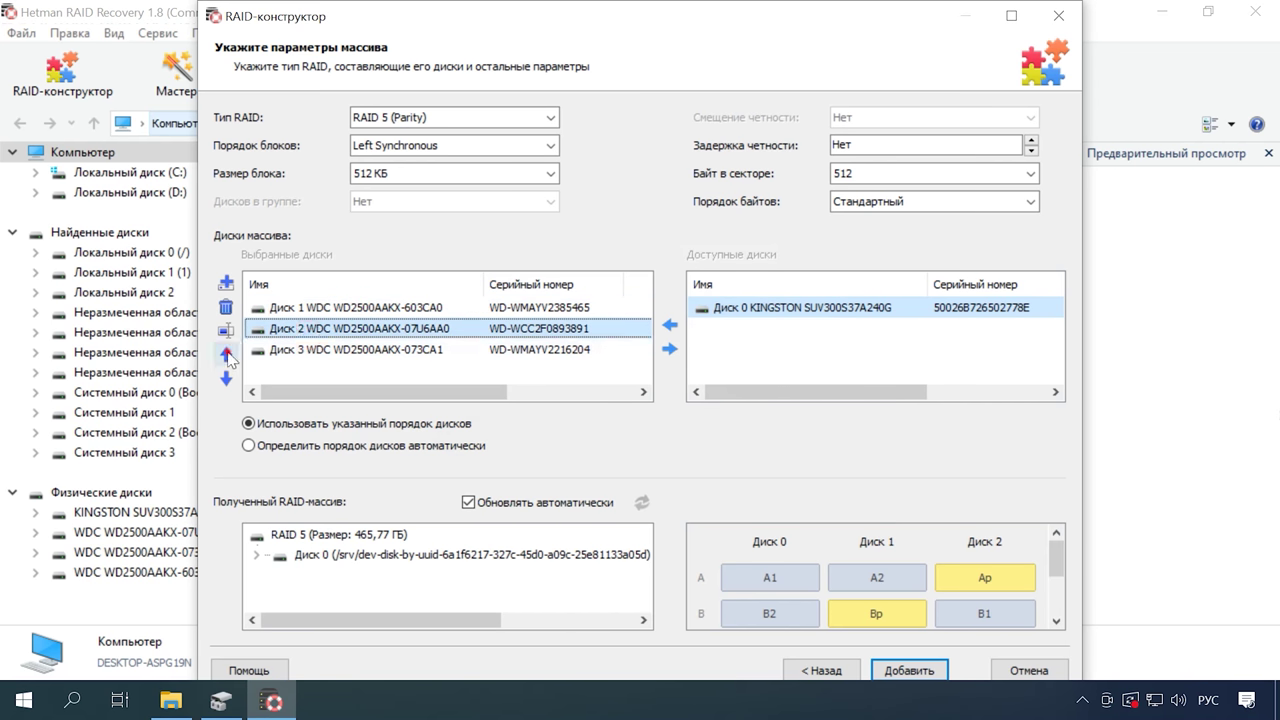
pyautogui.click(227, 355)
pyautogui.click(226, 378)
pyautogui.click(226, 283)
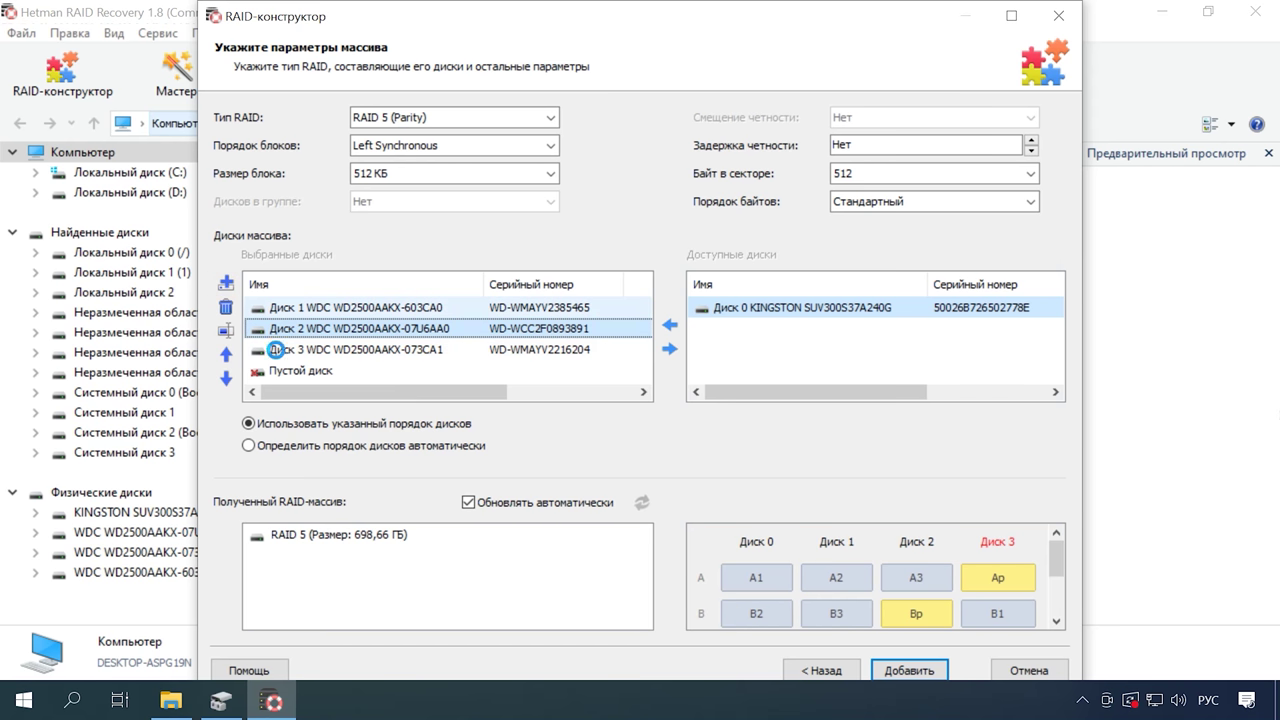
pyautogui.click(301, 376)
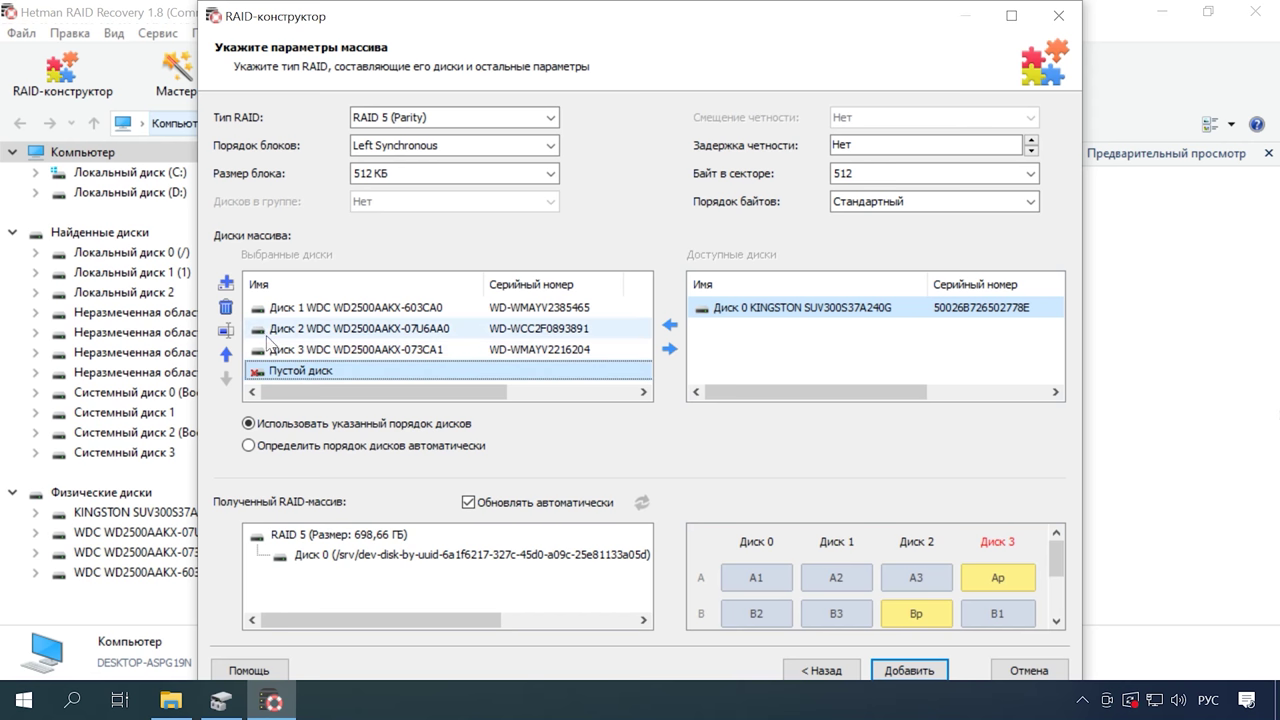
pyautogui.click(226, 307)
# - Set the offset of each of the three selected WDC disks to 135266304 bytes
pyautogui.click(396, 308)
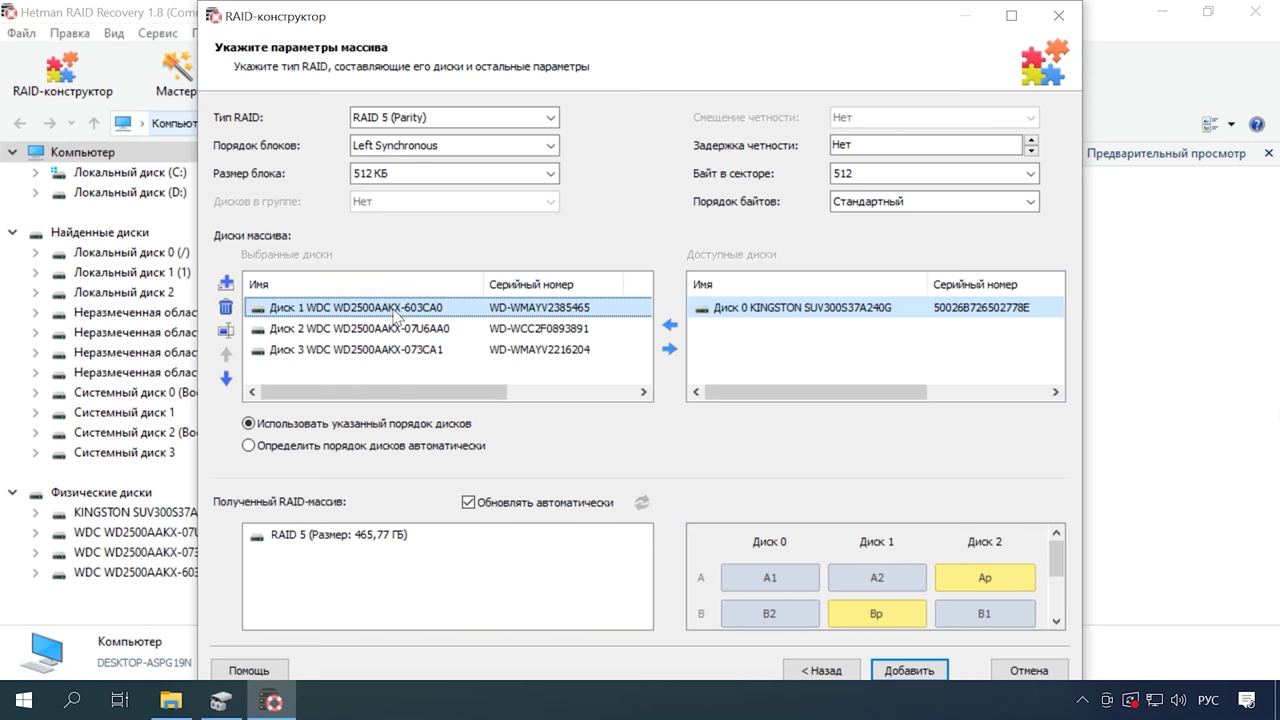
pyautogui.doubleClick(393, 310)
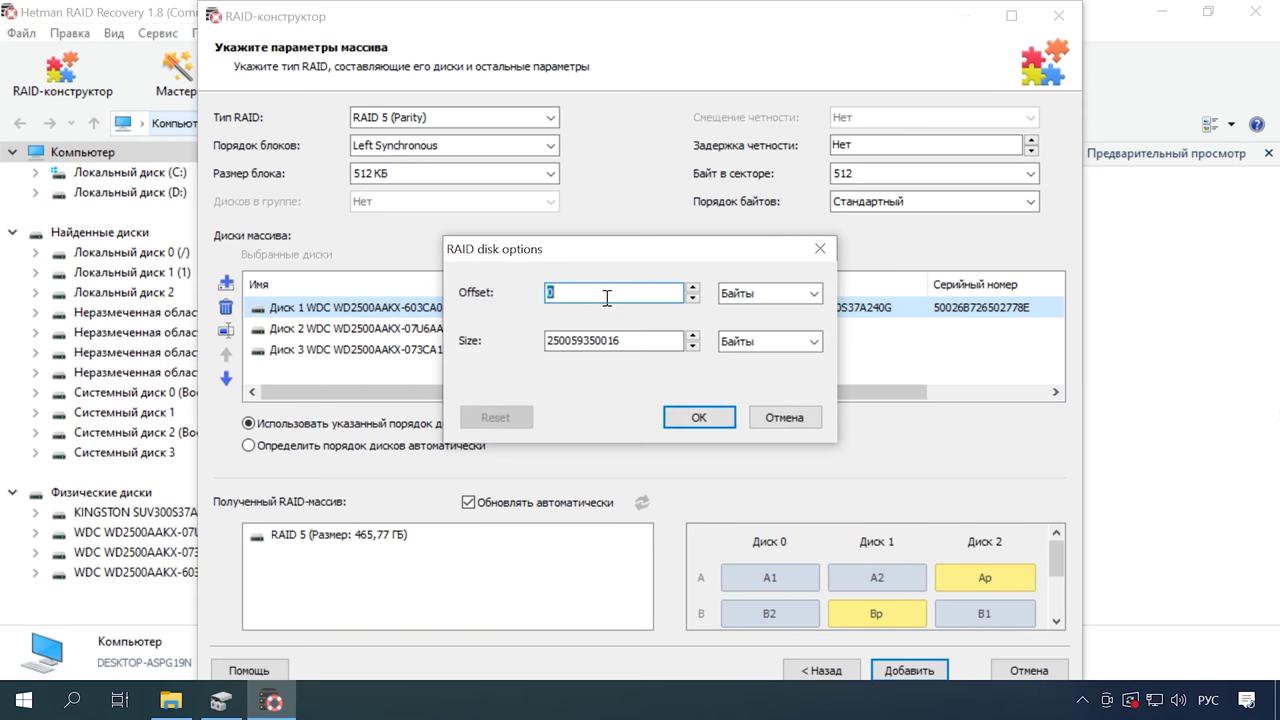
pyautogui.hotkey('ctrl', 'v')
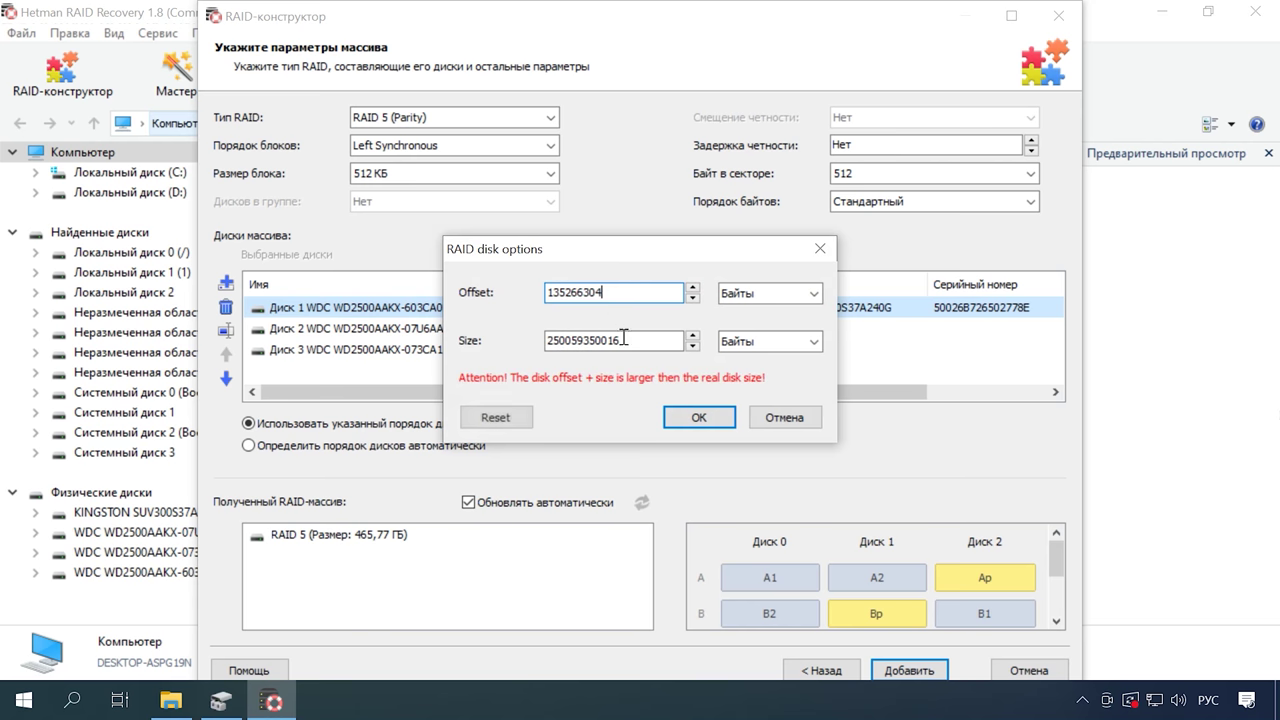
pyautogui.click(699, 417)
pyautogui.doubleClick(355, 330)
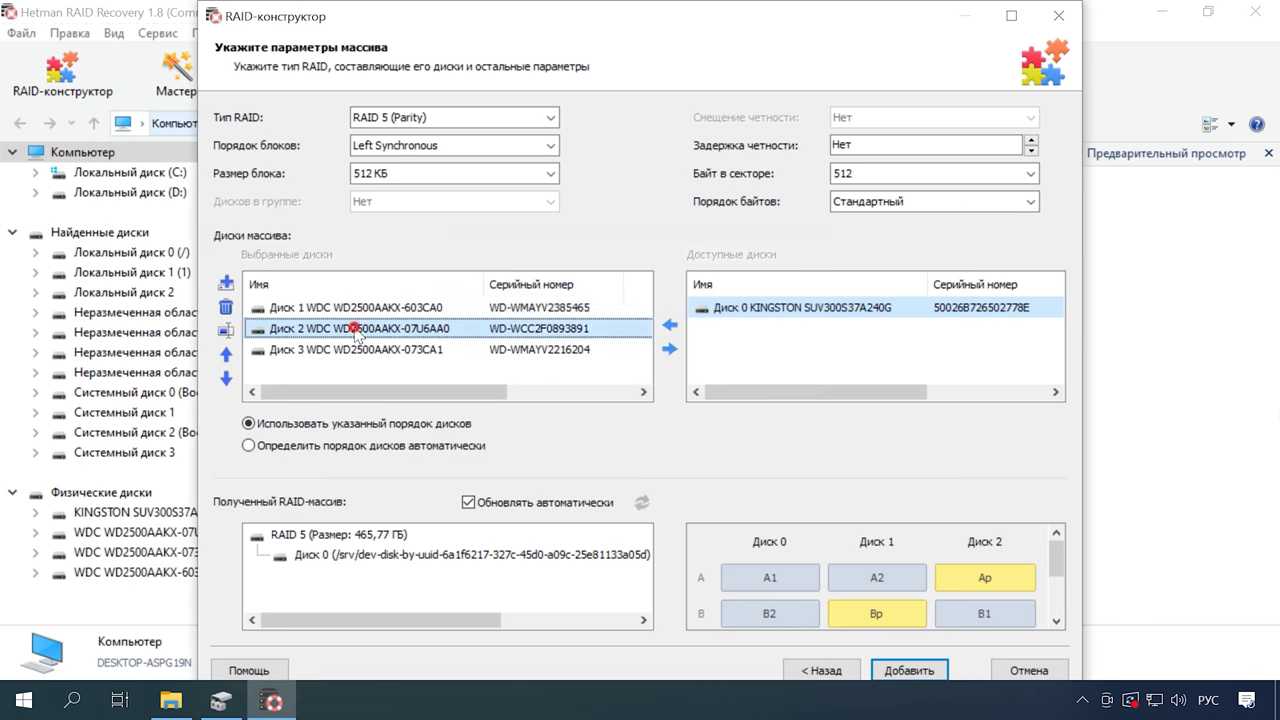
pyautogui.write('135266304')
pyautogui.click(699, 417)
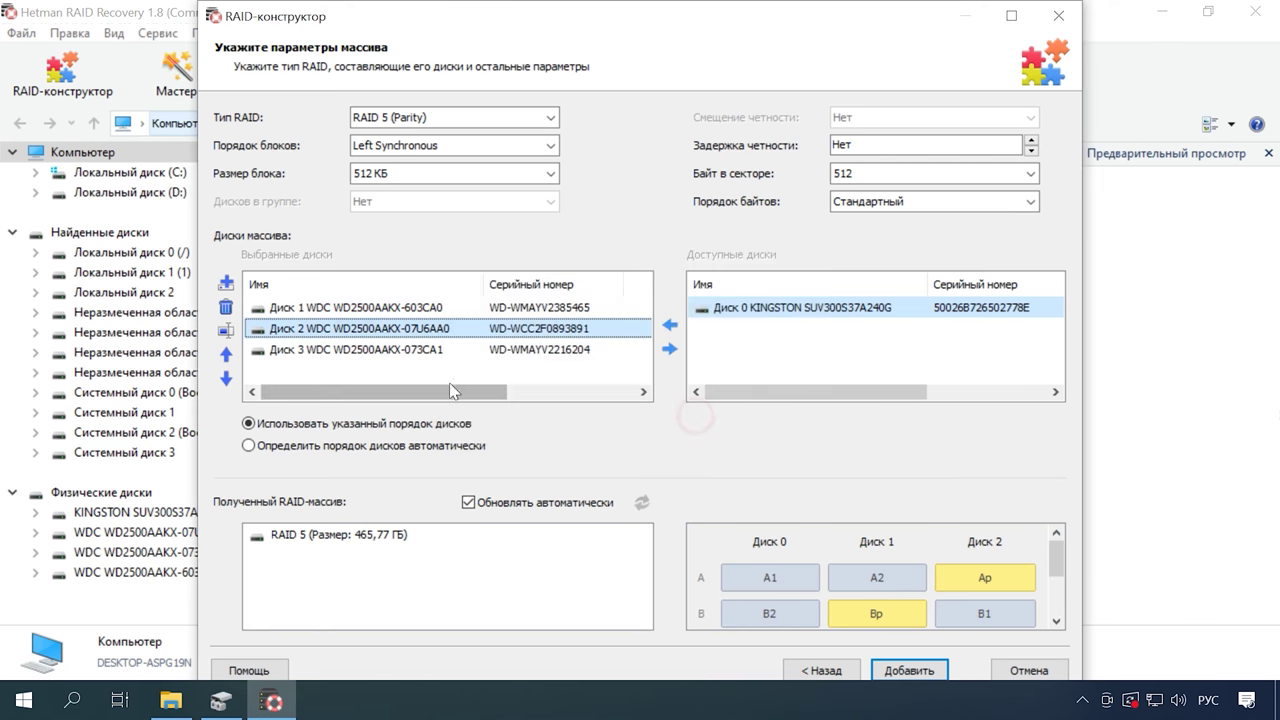
pyautogui.doubleClick(372, 350)
pyautogui.write('135266304')
pyautogui.click(697, 414)
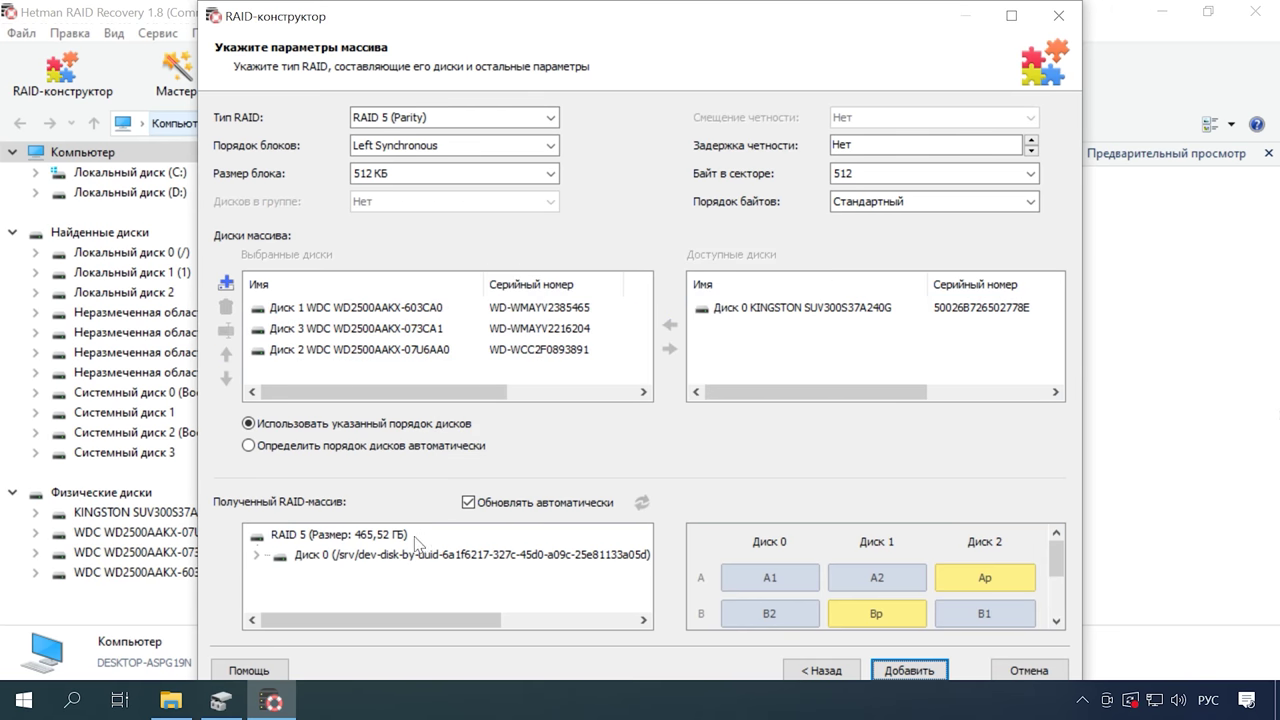
# - Check the Storage folder on the resulting array's Disk 0 and add the constructed RAID 5 array to the disk manager
pyautogui.doubleClick(291, 558)
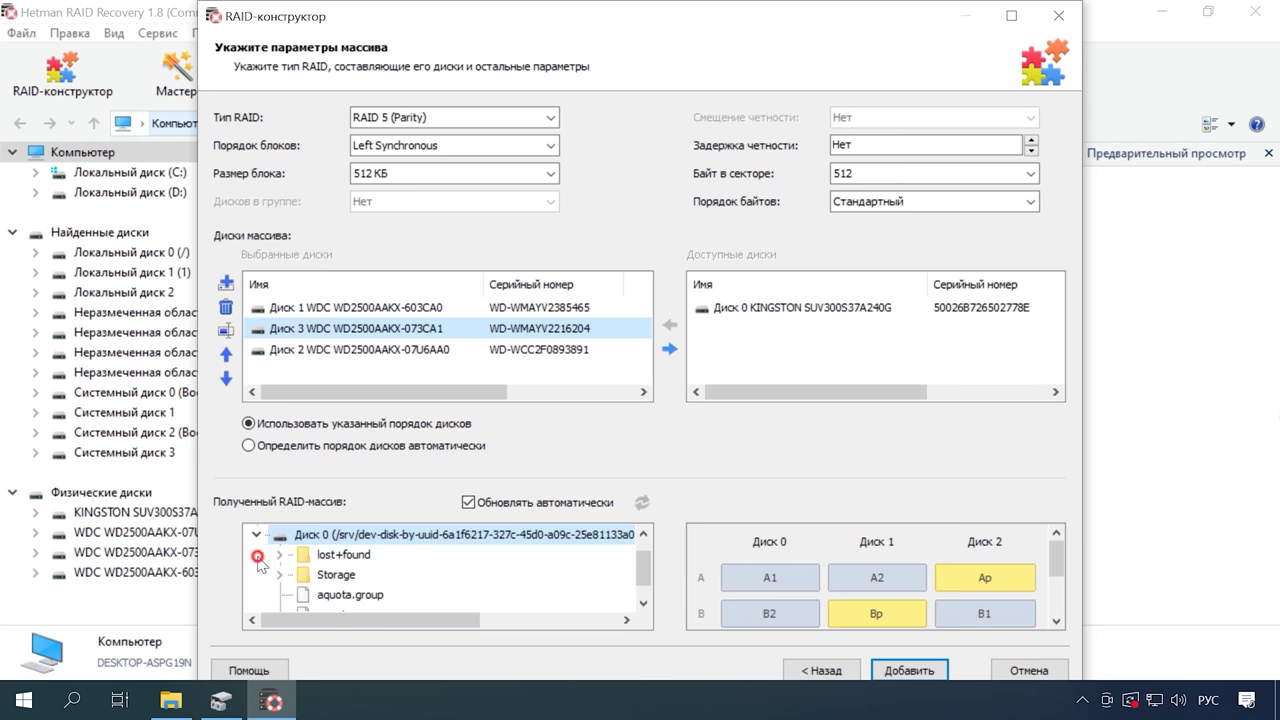
pyautogui.click(344, 577)
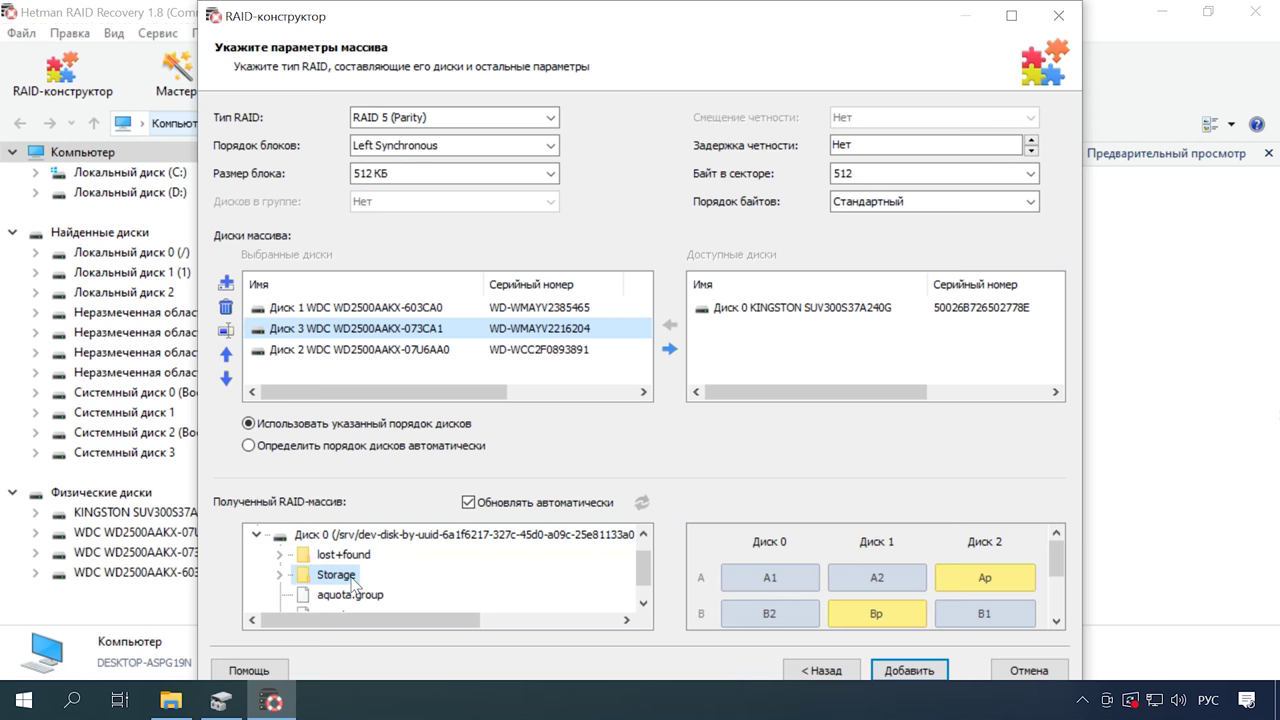
pyautogui.click(909, 670)
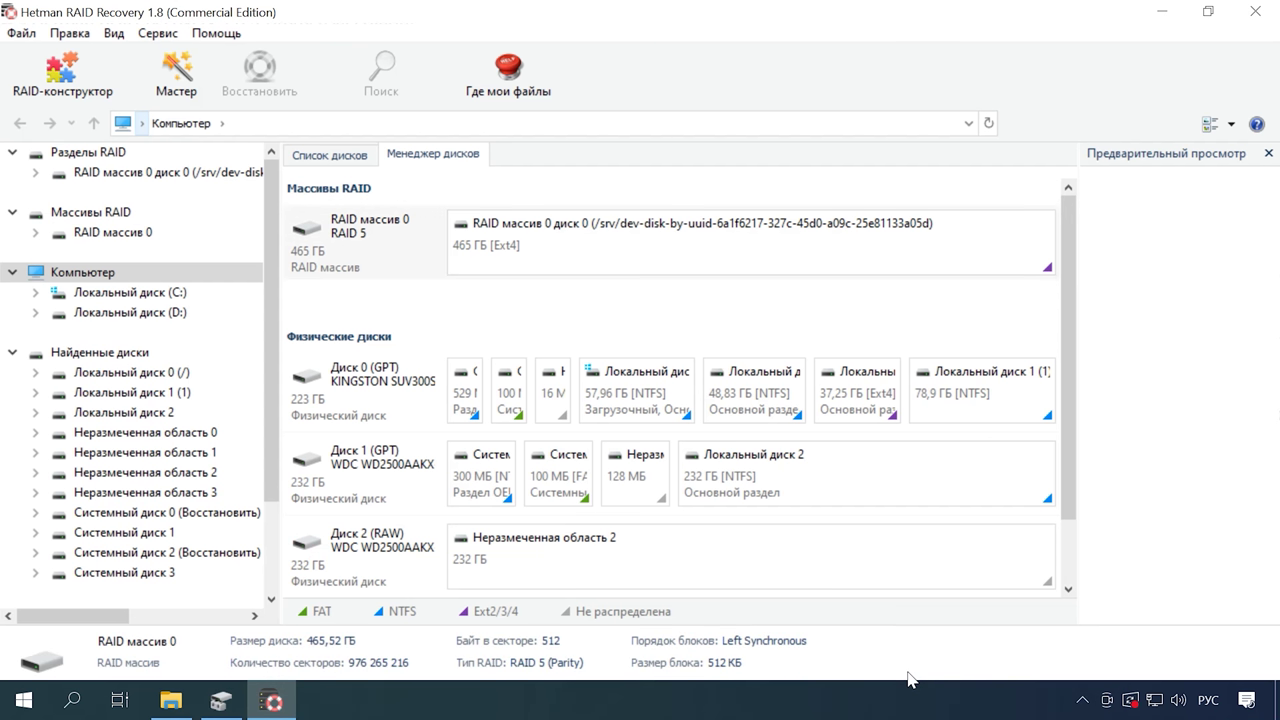
# - Run a quick scan of the Ext4 partition on RAID array 0 and finish the analysis wizard
pyautogui.click(543, 256)
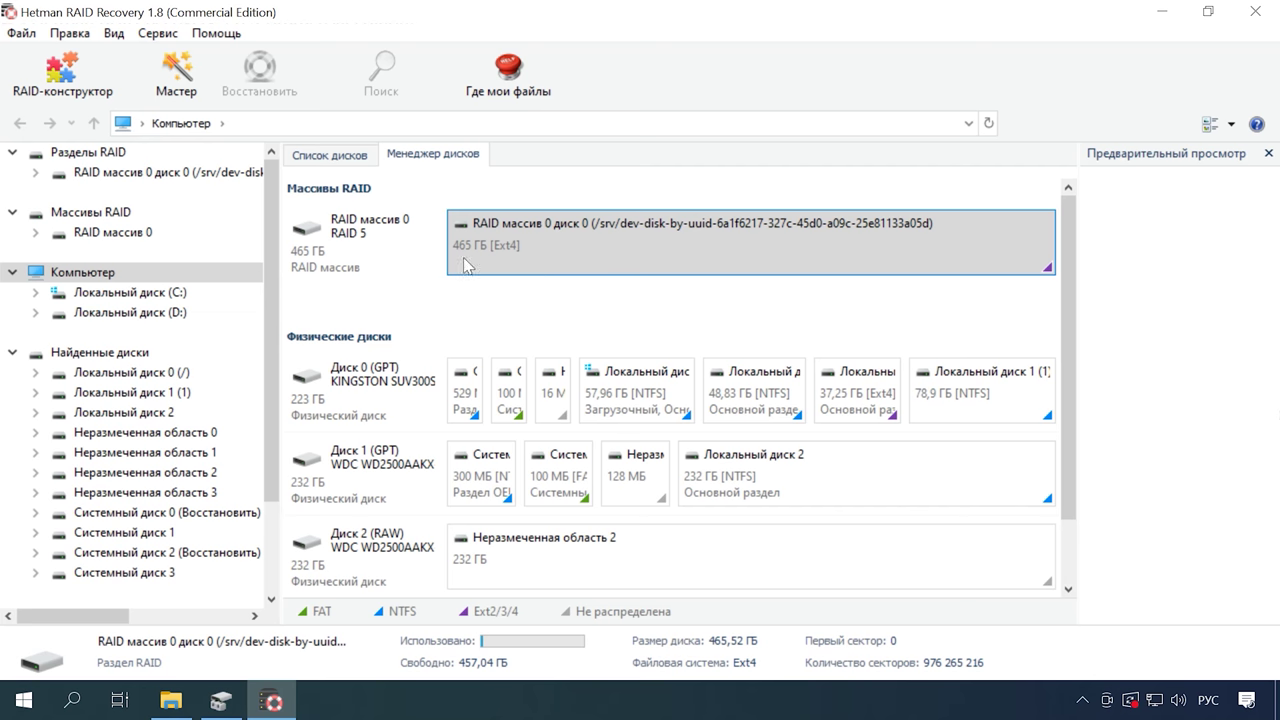
pyautogui.rightClick(579, 247)
pyautogui.click(630, 257)
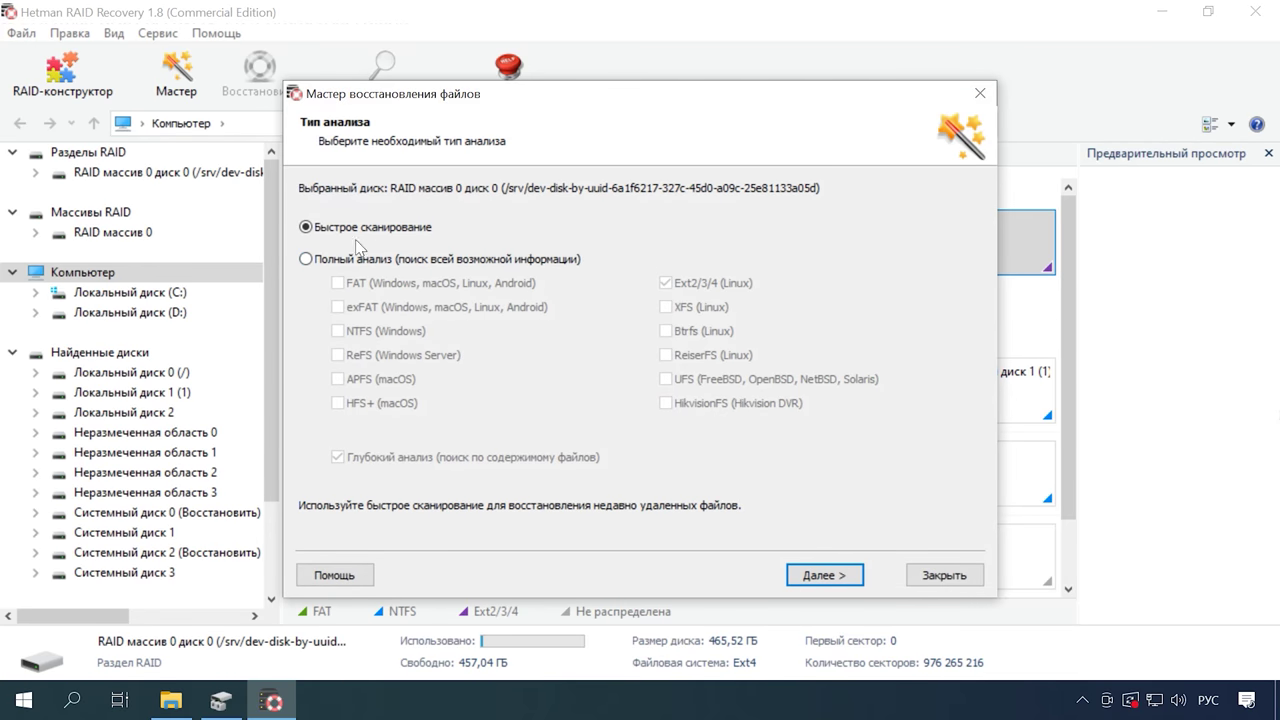
pyautogui.click(828, 576)
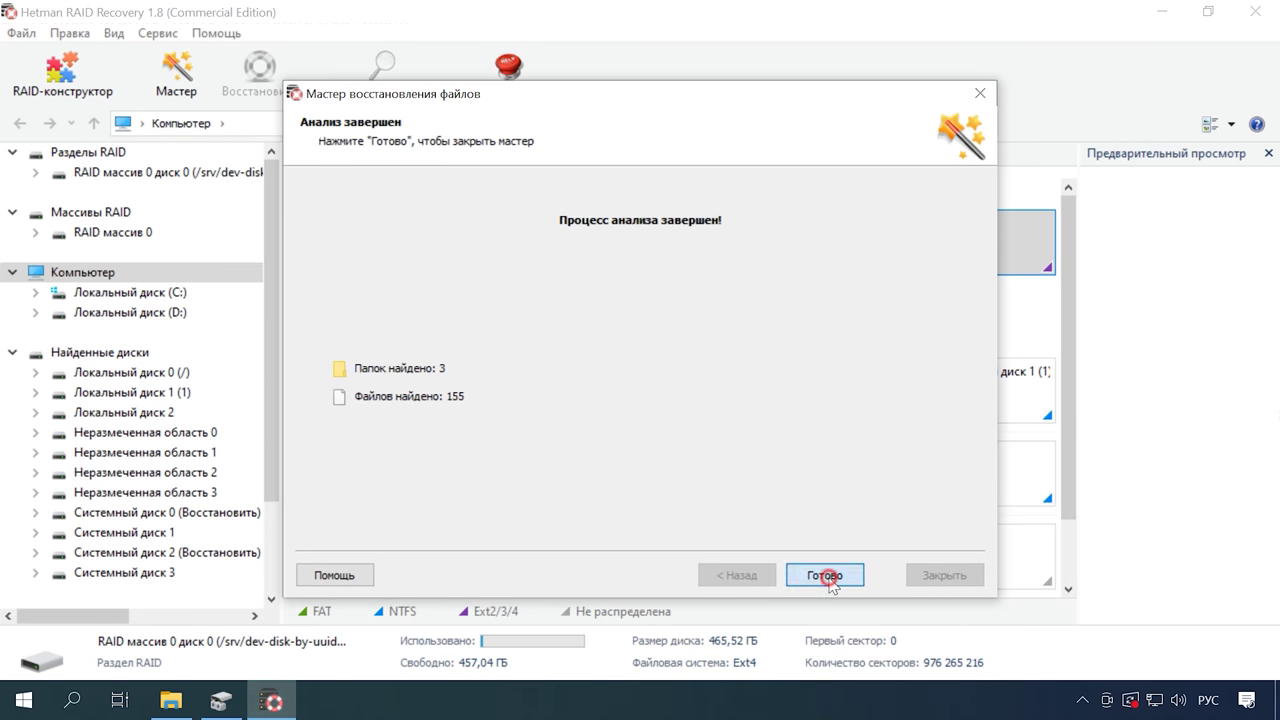
pyautogui.click(825, 576)
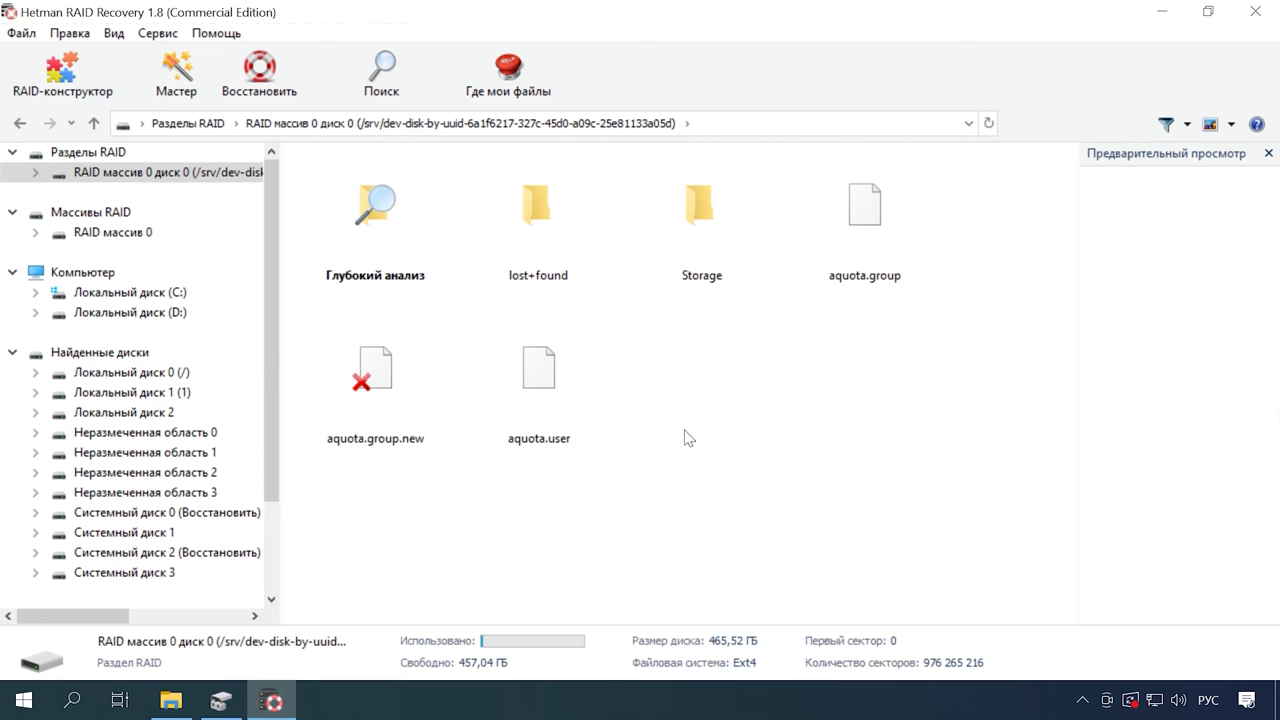
# - Recover 086.jpg, 87.jpg, 088.jpg and External Hard Disk.docx from the Storage folder to C:\10\ on the hard disk
pyautogui.doubleClick(706, 252)
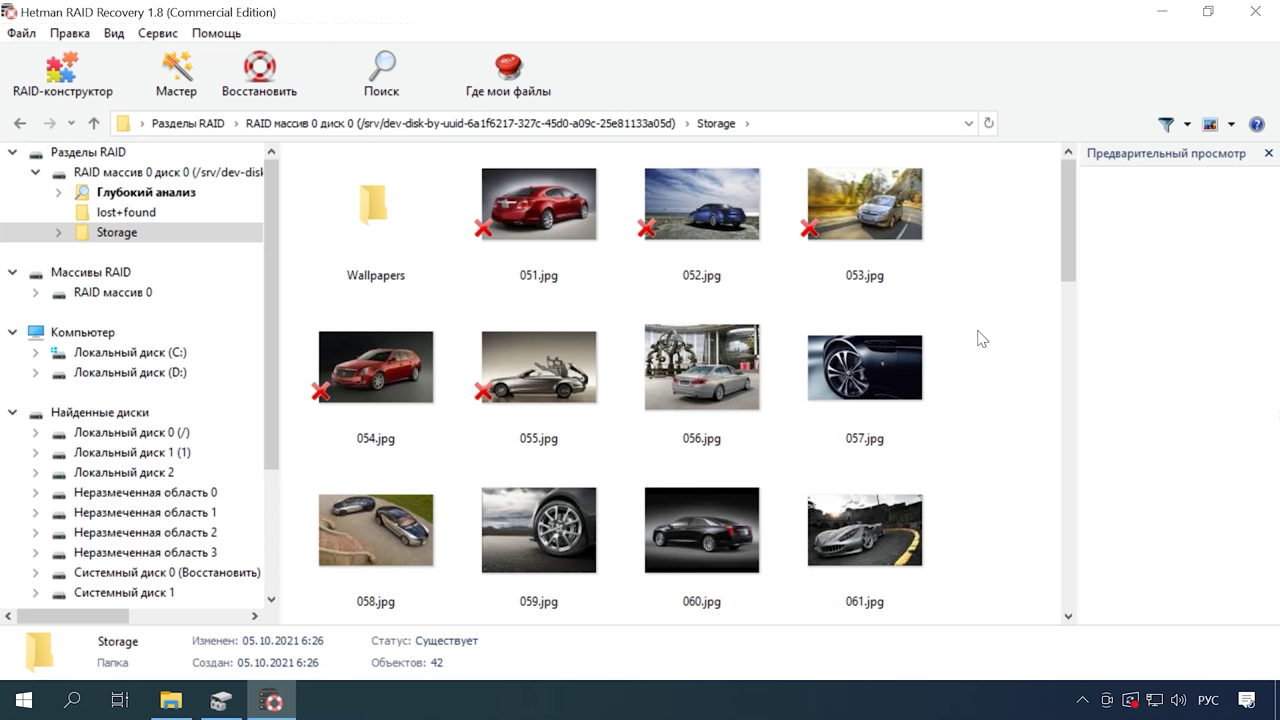
pyautogui.moveTo(1065, 262); pyautogui.dragTo(1065, 588)
pyautogui.moveTo(1024, 320); pyautogui.dragTo(278, 397)
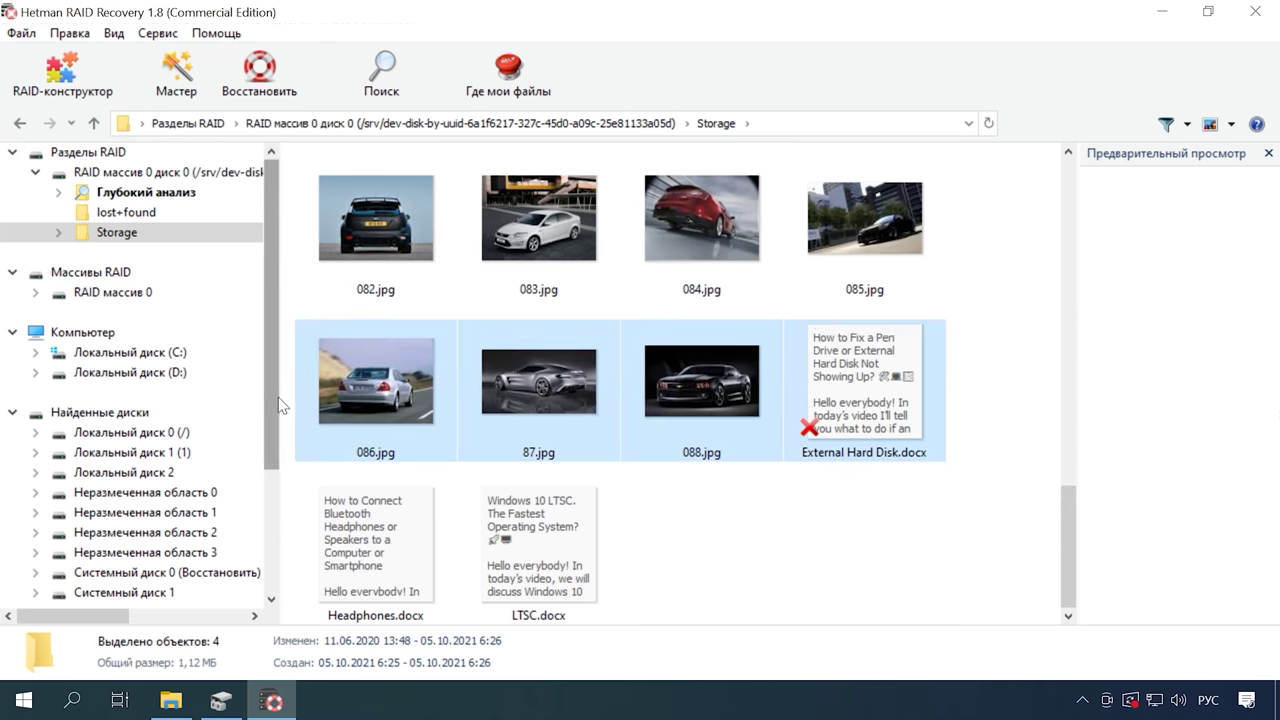
pyautogui.click(268, 98)
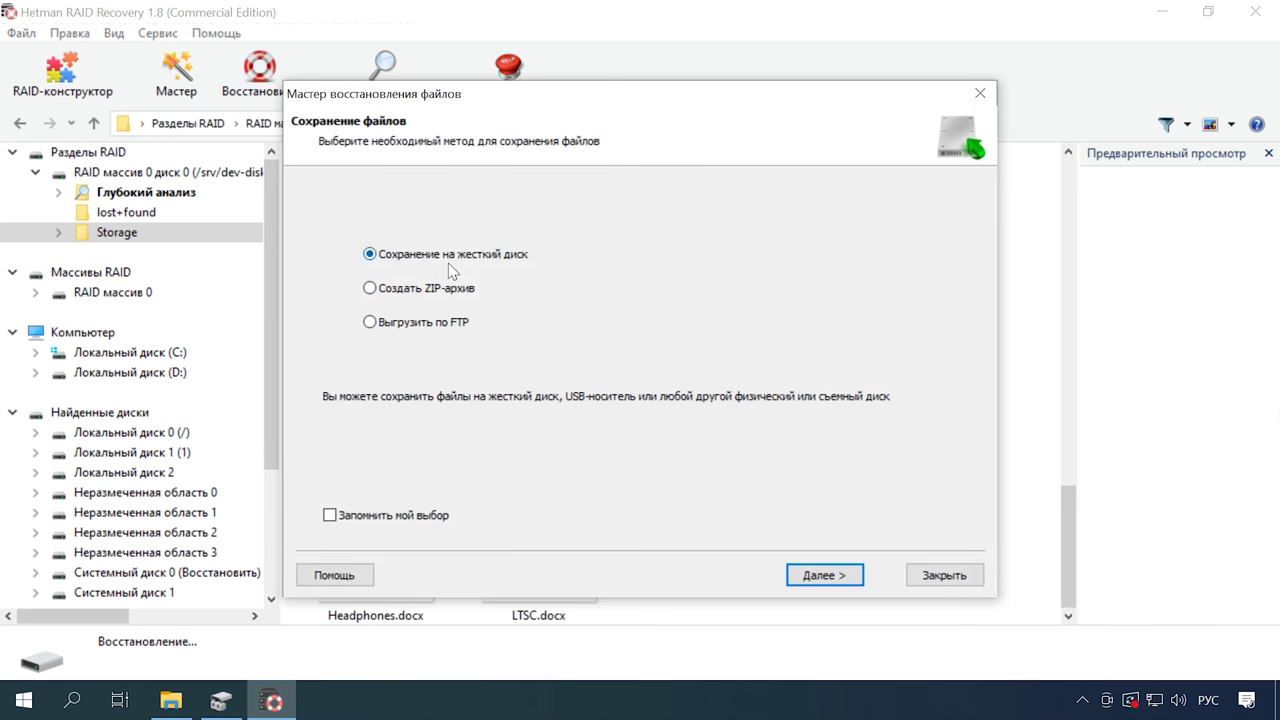
pyautogui.click(823, 575)
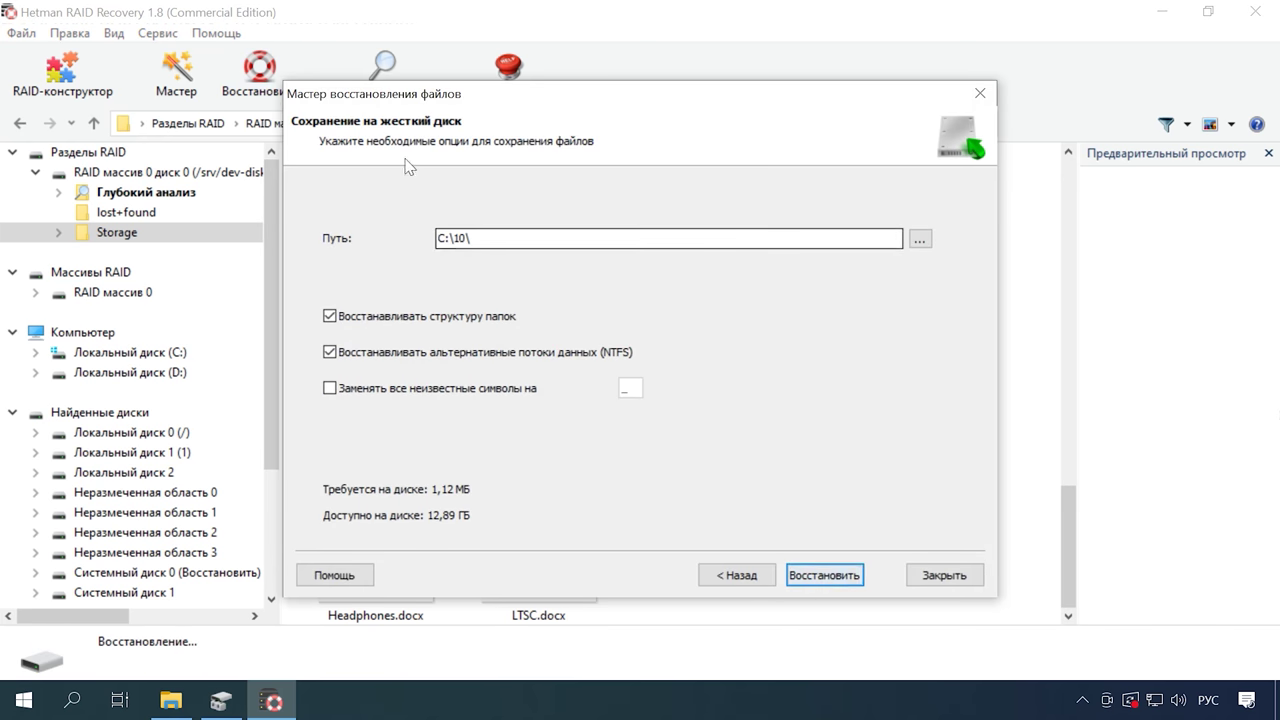
pyautogui.click(840, 576)
pyautogui.click(821, 576)
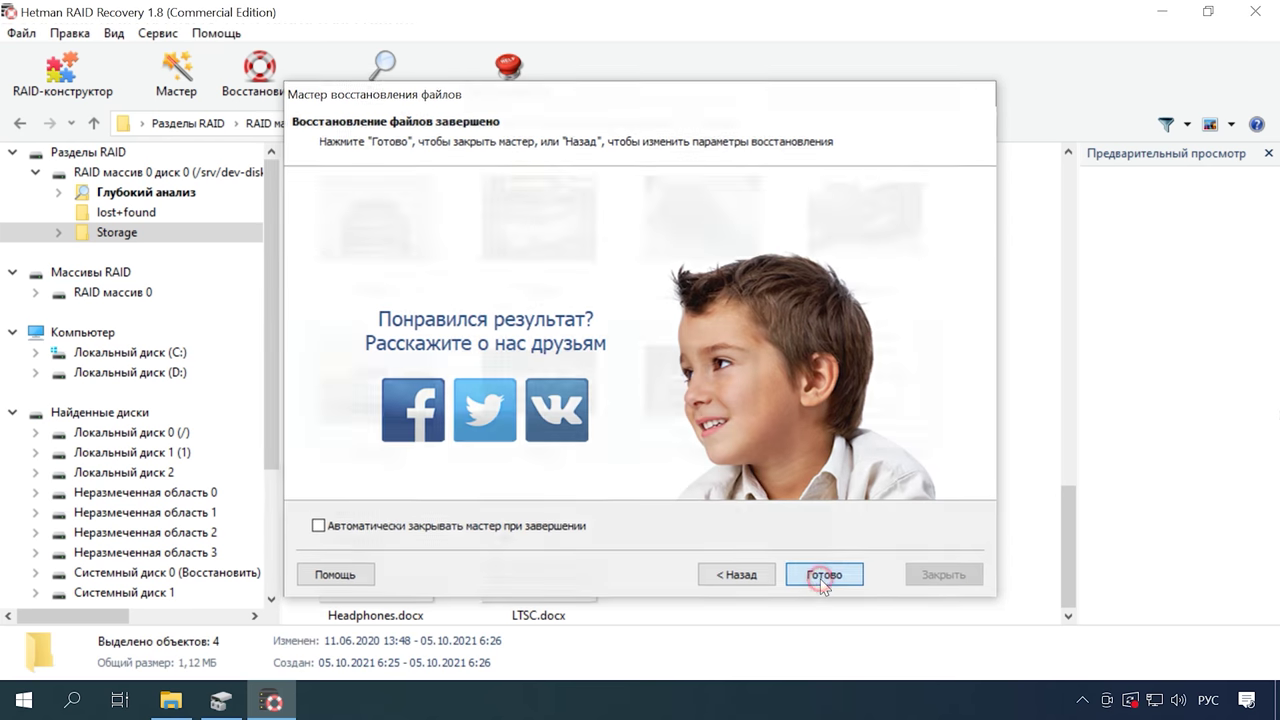
# - Switch to File Explorer and examine the recovered files in folder 10 on drive C
pyautogui.click(171, 700)
pyautogui.moveTo(1158, 282); pyautogui.dragTo(773, 94)
pyautogui.click(797, 329)
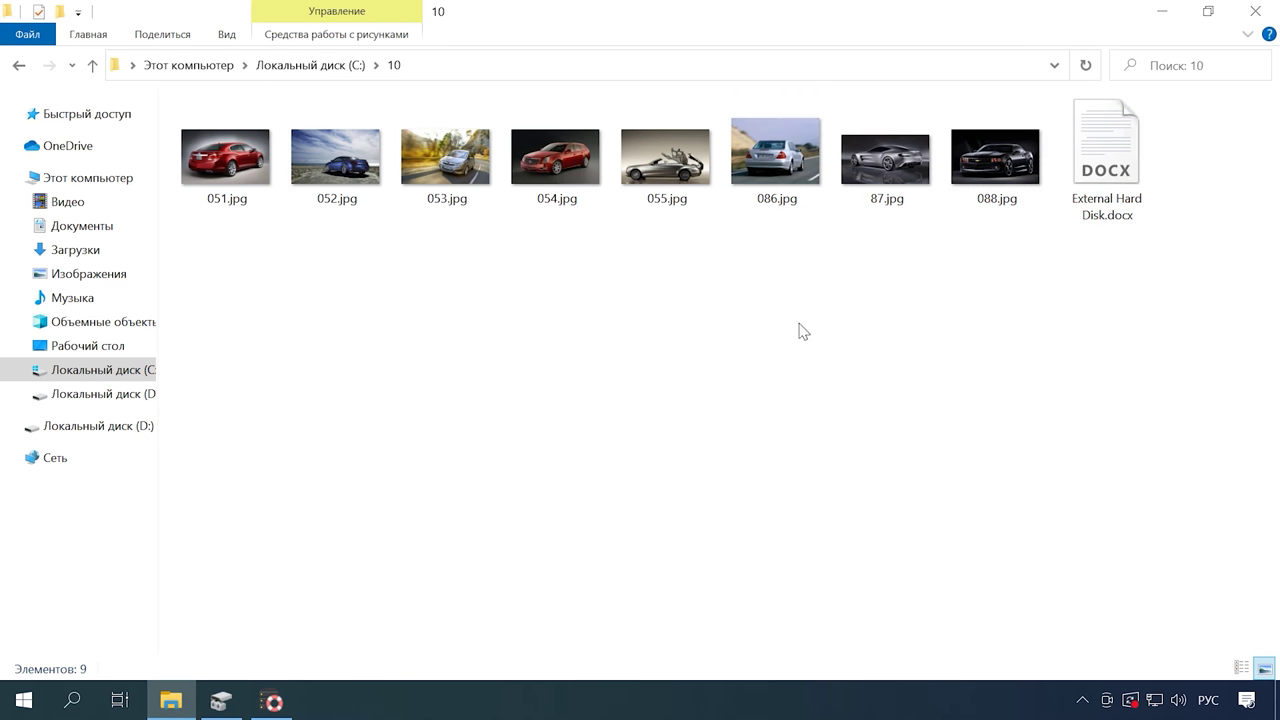